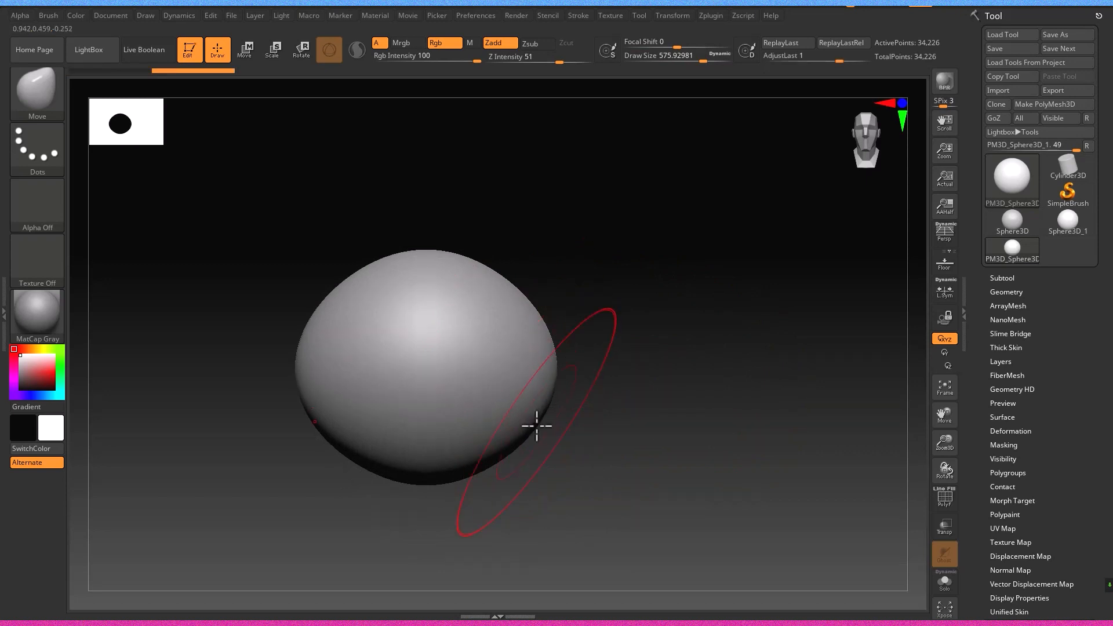
{"action": "left_click_drag", "start_coordinate": [473, 284], "coordinate": [492, 270]}
{"action": "key", "text": "ctrl+z"}
{"action": "mouse_move", "coordinate": [614, 290]}
{"action": "left_mouse_down"}
{"action": "mouse_move", "coordinate": [557, 295]}
{"action": "mouse_move", "coordinate": [534, 377]}
{"action": "left_mouse_up"}
{"action": "key", "text": "ctrl+z"}
Reshape the sphere into a wide, rounded head base with the Move brush, working from the top, underside and front
{"action": "left_click_drag", "start_coordinate": [449, 451], "coordinate": [463, 498]}
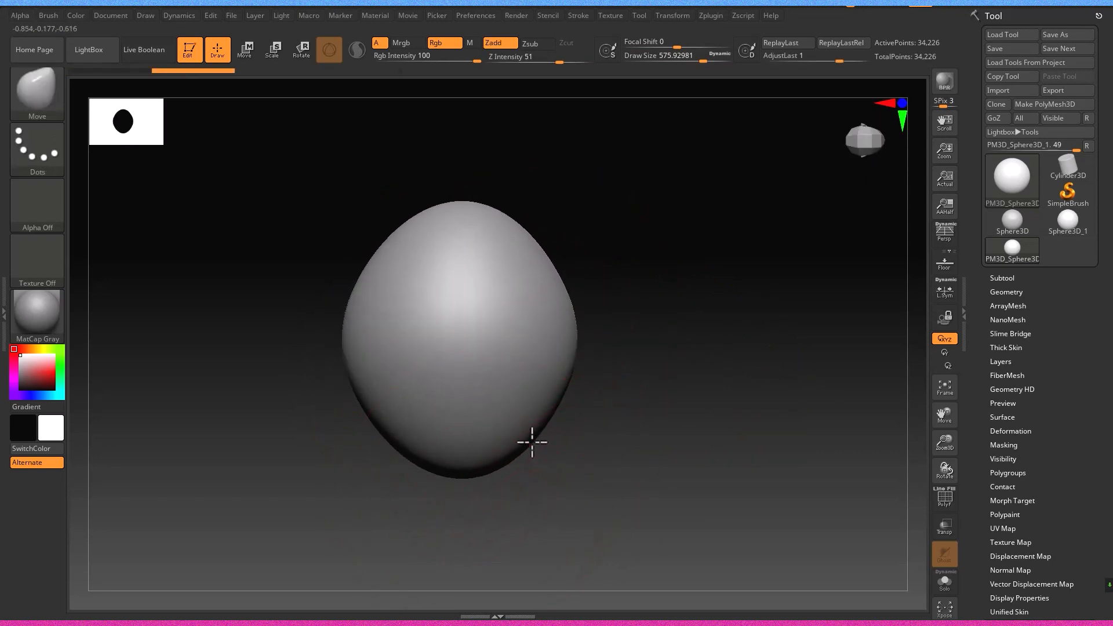
{"action": "left_click_drag", "start_coordinate": [532, 442], "coordinate": [540, 453]}
{"action": "mouse_move", "coordinate": [400, 443]}
{"action": "left_mouse_down"}
{"action": "mouse_move", "coordinate": [387, 455]}
{"action": "mouse_move", "coordinate": [345, 388]}
{"action": "mouse_move", "coordinate": [389, 387]}
{"action": "left_mouse_up"}
{"action": "left_click", "coordinate": [862, 149]}
{"action": "left_click_drag", "start_coordinate": [465, 442], "coordinate": [659, 503], "text": "alt"}
{"action": "mouse_move", "coordinate": [390, 480]}
{"action": "left_mouse_down"}
{"action": "mouse_move", "coordinate": [376, 507]}
{"action": "mouse_move", "coordinate": [396, 500]}
{"action": "left_mouse_up"}
{"action": "left_click_drag", "start_coordinate": [352, 387], "coordinate": [365, 386]}
{"action": "left_click_drag", "start_coordinate": [479, 294], "coordinate": [492, 288]}
{"action": "left_click_drag", "start_coordinate": [414, 319], "coordinate": [425, 331]}
Switch to the ClayBuildup brush with a draw size of about 97 and turn its alpha off
{"action": "mouse_move", "coordinate": [760, 400]}
{"action": "left_mouse_down", "text": "alt"}
{"action": "mouse_move", "coordinate": [669, 420]}
{"action": "mouse_move", "coordinate": [691, 421]}
{"action": "left_mouse_up", "text": "alt"}
{"action": "key", "text": "s"}
{"action": "left_click_drag", "start_coordinate": [673, 422], "coordinate": [625, 427]}
{"action": "key", "text": "b"}
{"action": "key", "text": "c"}
{"action": "key", "text": "b"}
{"action": "left_click", "coordinate": [38, 205]}
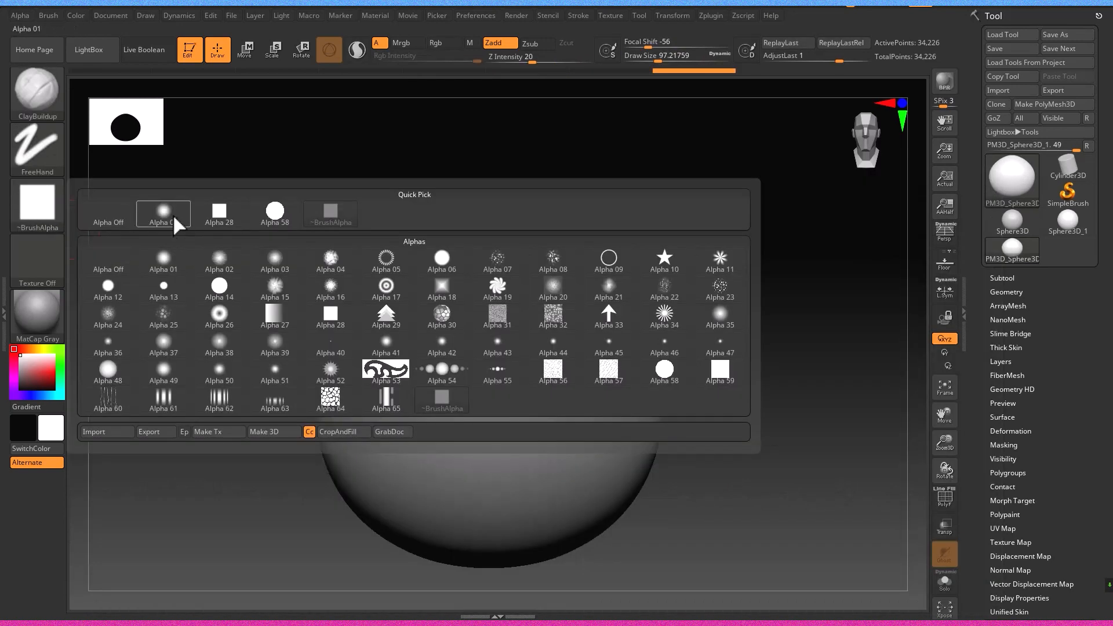
{"action": "left_click", "coordinate": [110, 219]}
Subdivide the head mesh three times
{"action": "key", "text": "ctrl+d"}
{"action": "key", "text": "ctrl+d"}
{"action": "key", "text": "ctrl+d"}
{"action": "right_click_drag", "start_coordinate": [531, 391], "coordinate": [561, 372], "text": "ctrl"}
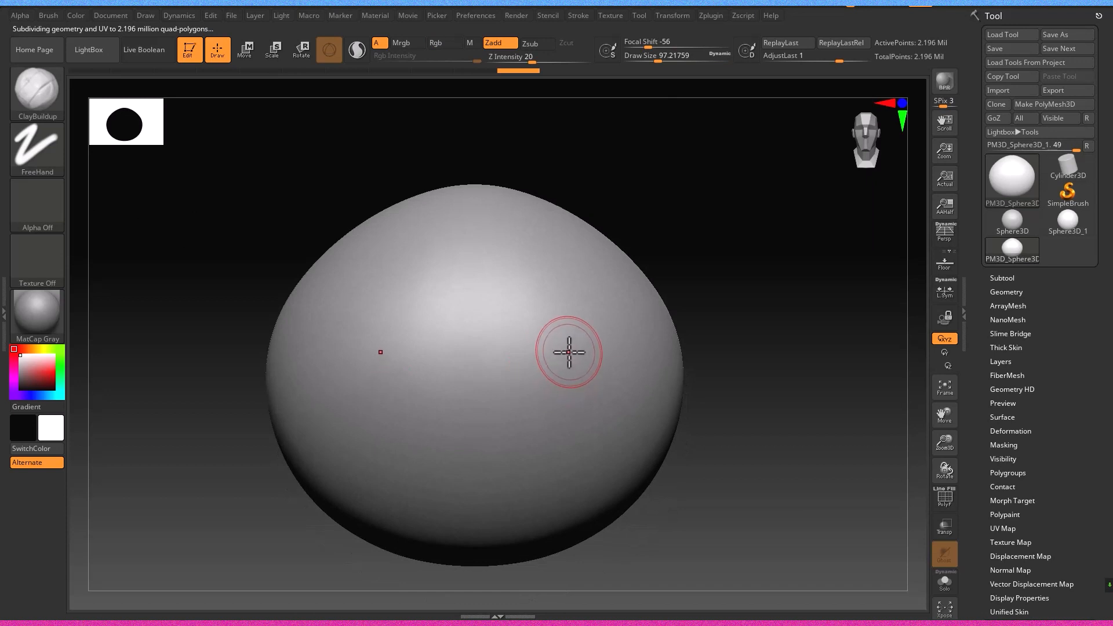
Carve a symmetrical pair of round eye sockets into the front of the head
{"action": "mouse_move", "coordinate": [580, 356]}
{"action": "left_mouse_down", "text": "alt"}
{"action": "mouse_move", "coordinate": [572, 373]}
{"action": "mouse_move", "coordinate": [549, 355]}
{"action": "mouse_move", "coordinate": [566, 365]}
{"action": "left_mouse_up", "text": "alt"}
{"action": "key", "text": "ctrl+z"}
{"action": "key", "text": "ctrl+z"}
{"action": "mouse_move", "coordinate": [566, 368]}
{"action": "right_mouse_down"}
{"action": "mouse_move", "coordinate": [540, 359]}
{"action": "mouse_move", "coordinate": [516, 422]}
{"action": "mouse_move", "coordinate": [532, 395]}
{"action": "right_mouse_up"}
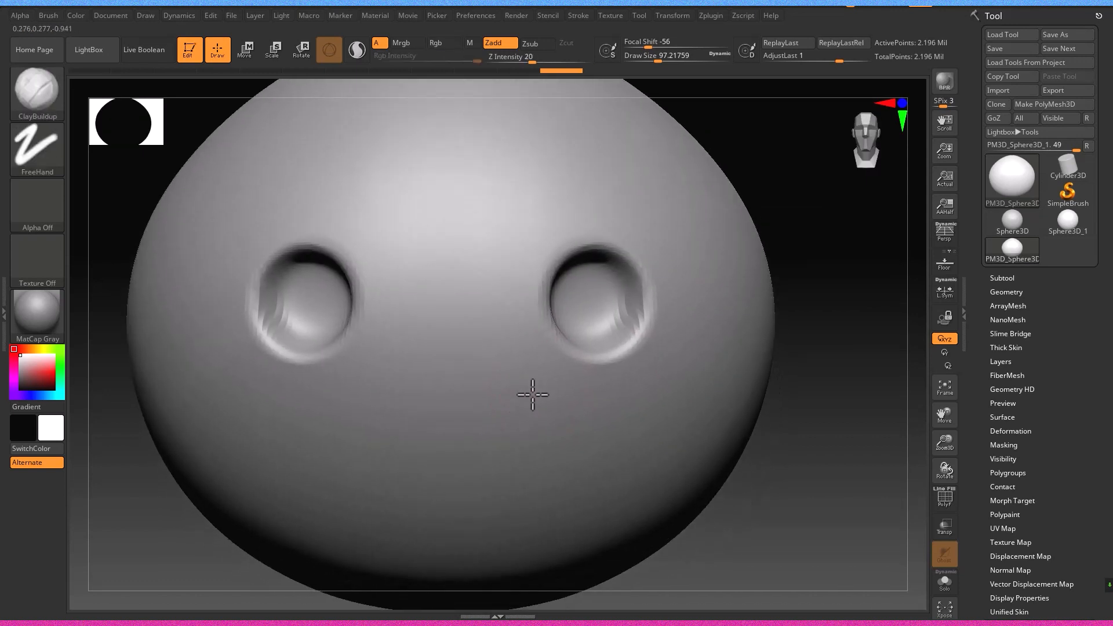
Mask a downturned mouth shape below the eyes with a draw size of about 71 and invert the mask
{"action": "key", "text": "bracketleft"}
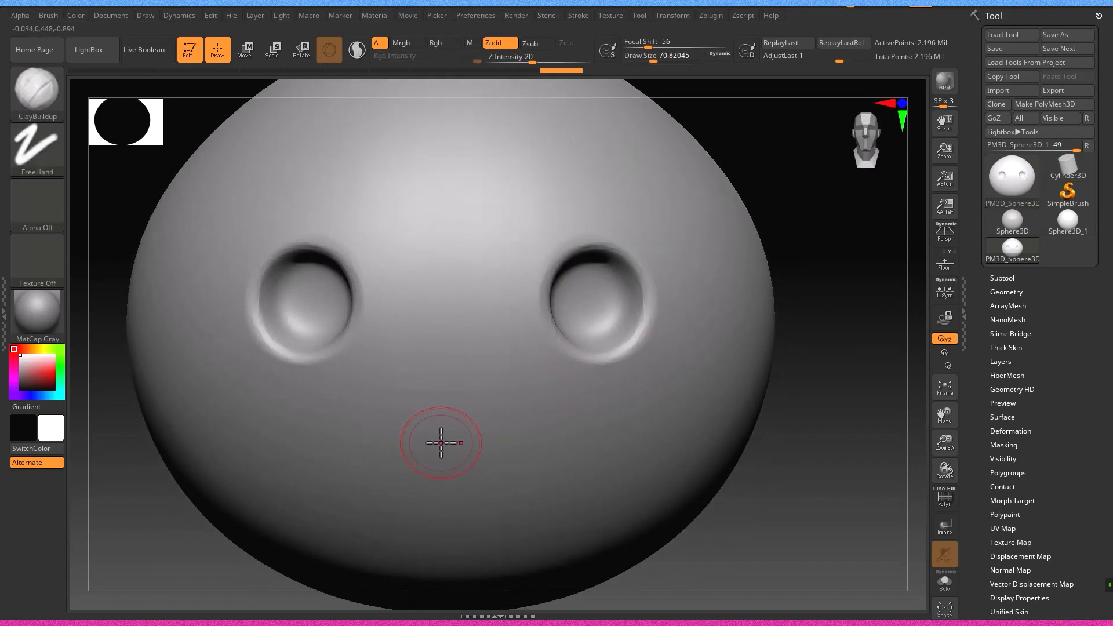
{"action": "left_click_drag", "start_coordinate": [442, 450], "coordinate": [393, 482], "text": "ctrl"}
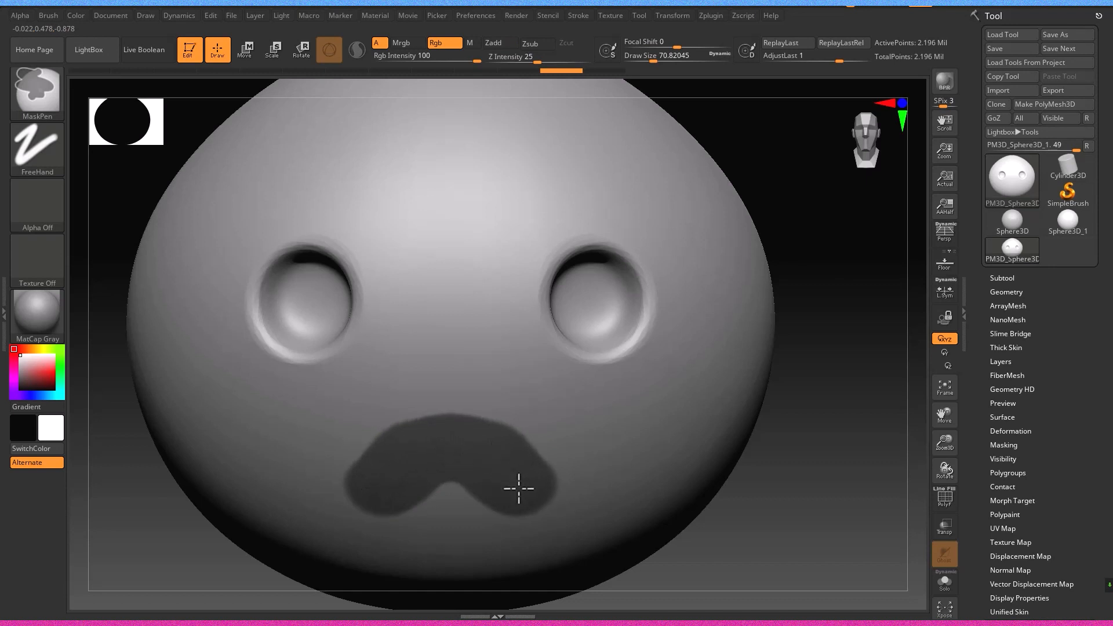
{"action": "right_click_drag", "start_coordinate": [407, 497], "coordinate": [586, 462]}
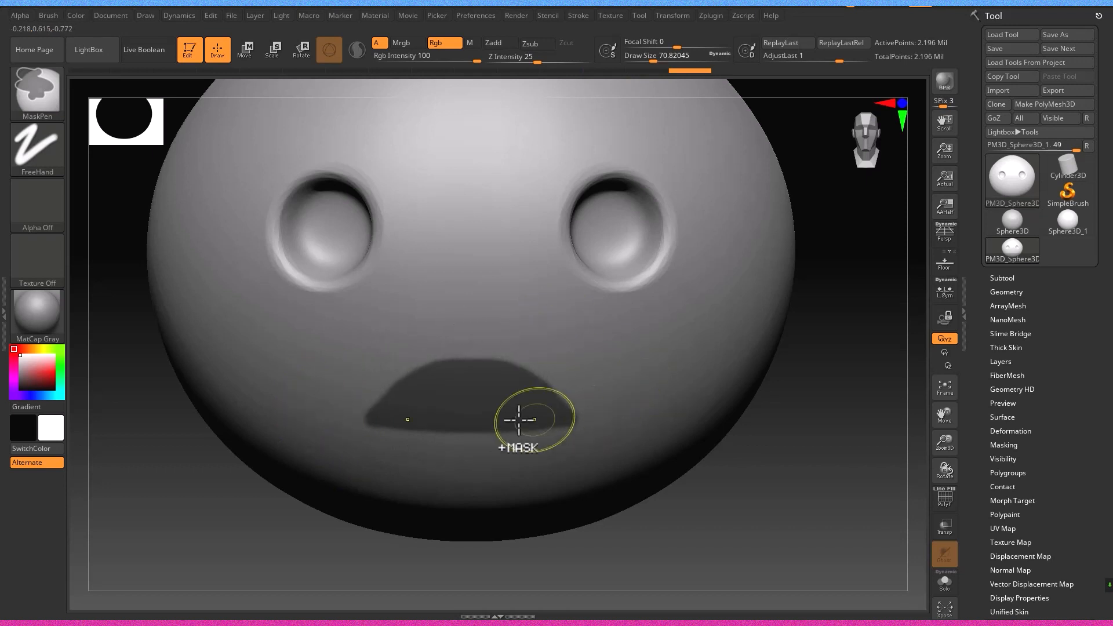
{"action": "left_click", "coordinate": [687, 547], "text": "ctrl"}
Carve the unmasked mouth area inward and smooth its interior three subdivision levels down
{"action": "mouse_move", "coordinate": [566, 419]}
{"action": "left_mouse_down"}
{"action": "mouse_move", "coordinate": [546, 385]}
{"action": "mouse_move", "coordinate": [475, 400]}
{"action": "left_mouse_up"}
{"action": "key", "text": "ctrl+z"}
{"action": "right_click_drag", "start_coordinate": [476, 400], "coordinate": [467, 441]}
{"action": "key", "text": "shift+d"}
{"action": "key", "text": "shift+d"}
{"action": "key", "text": "shift+d"}
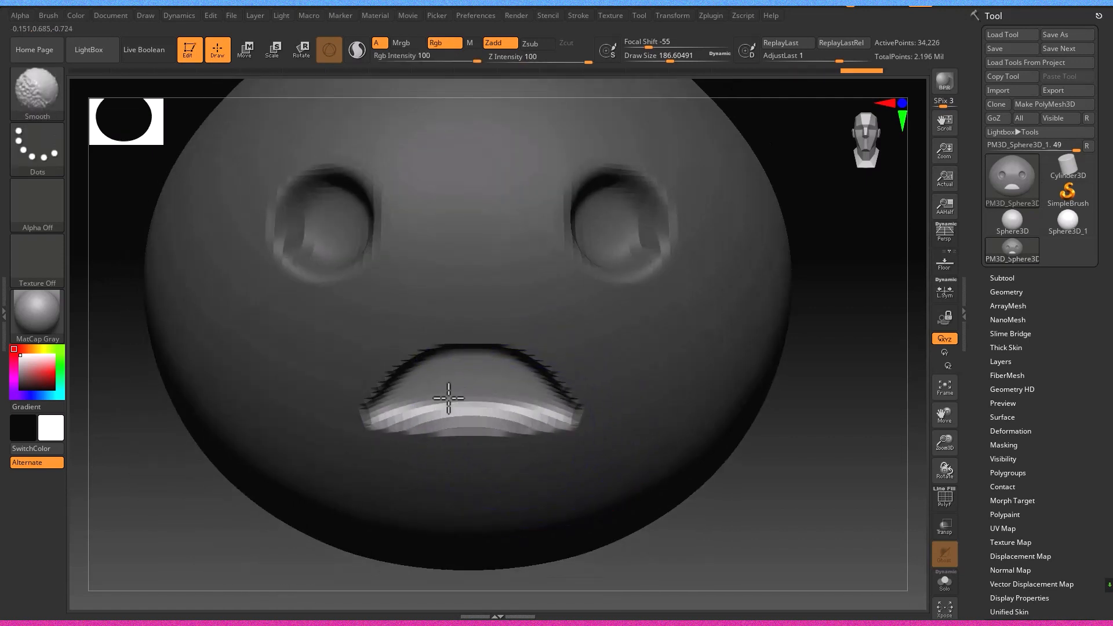
{"action": "mouse_move", "coordinate": [448, 406]}
{"action": "left_mouse_down", "text": "shift"}
{"action": "mouse_move", "coordinate": [545, 425]}
{"action": "mouse_move", "coordinate": [493, 415]}
{"action": "left_mouse_up", "text": "shift"}
{"action": "left_click_drag", "start_coordinate": [725, 525], "coordinate": [754, 551], "text": "ctrl"}
{"action": "left_click_drag", "start_coordinate": [539, 415], "coordinate": [452, 408], "text": "shift"}
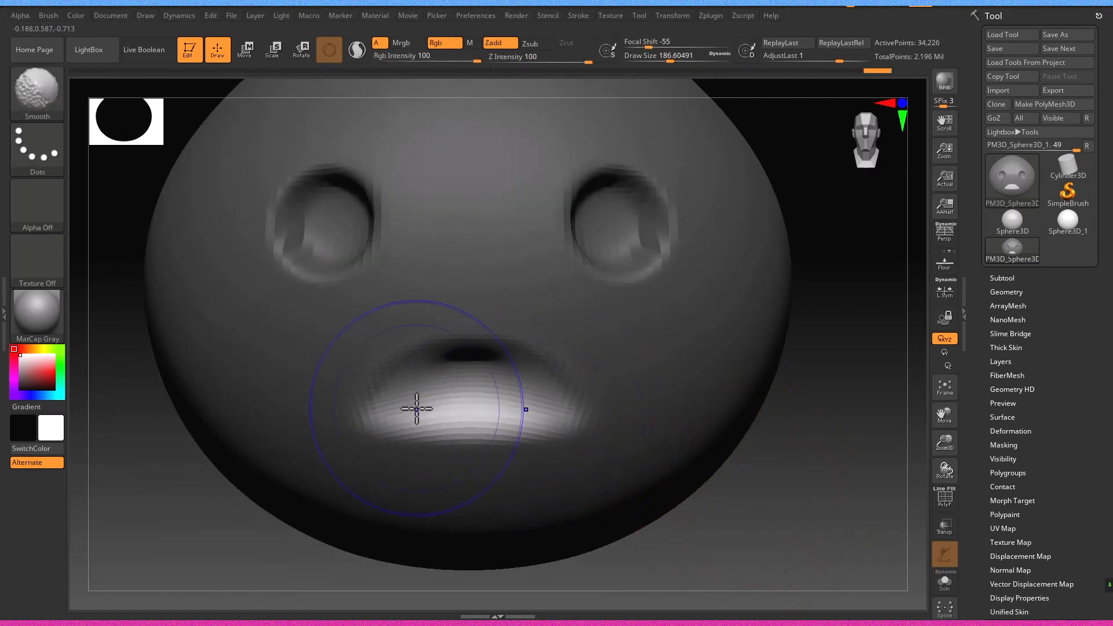
Carve the mouth cavity deeper and clear the mask from the head
{"action": "right_click_drag", "start_coordinate": [573, 377], "coordinate": [577, 401]}
{"action": "left_click_drag", "start_coordinate": [576, 401], "coordinate": [409, 414], "text": "alt"}
{"action": "right_click_drag", "start_coordinate": [477, 405], "coordinate": [669, 473]}
{"action": "left_click", "coordinate": [833, 535], "text": "ctrl"}
{"action": "left_click_drag", "start_coordinate": [833, 534], "coordinate": [820, 527], "text": "ctrl"}
Return the head to its highest subdivision level and set the draw size to about 80
{"action": "key", "text": "ctrl+d"}
{"action": "key", "text": "ctrl+d"}
{"action": "key", "text": "ctrl+d"}
{"action": "right_click_drag", "start_coordinate": [820, 526], "coordinate": [723, 482], "text": "ctrl"}
{"action": "key", "text": "s"}
{"action": "left_click_drag", "start_coordinate": [464, 371], "coordinate": [442, 373]}
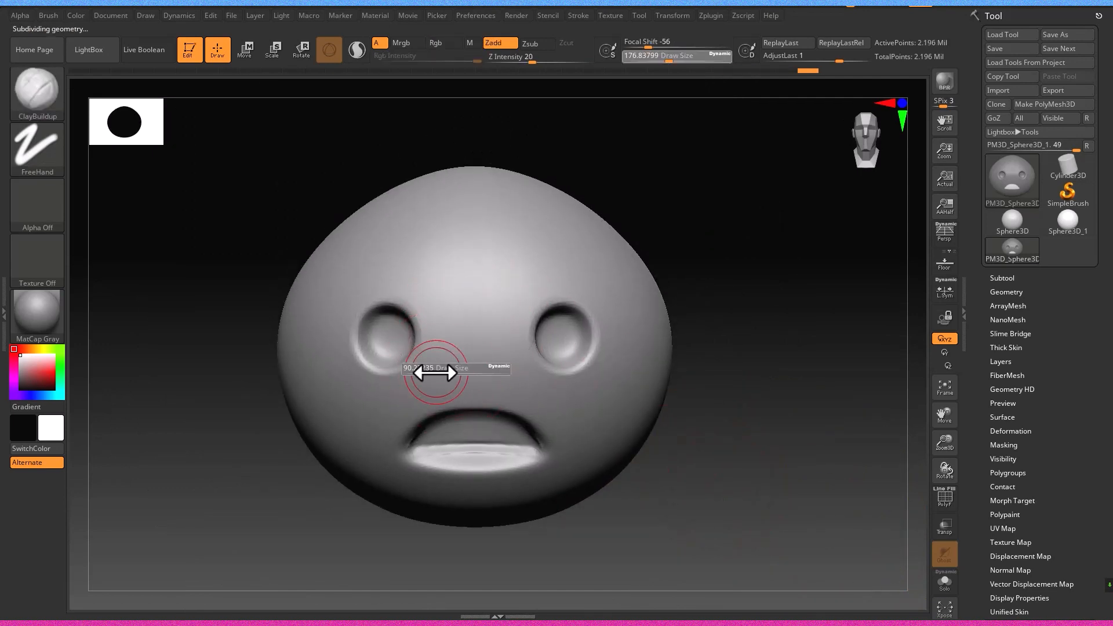
{"action": "right_click_drag", "start_coordinate": [432, 348], "coordinate": [442, 373], "text": "ctrl"}
{"action": "key", "text": "ctrl+z"}
Carve both eye sockets deeper with the ClayBuildup brush
{"action": "mouse_move", "coordinate": [349, 323]}
{"action": "left_mouse_down", "text": "alt"}
{"action": "mouse_move", "coordinate": [320, 332]}
{"action": "mouse_move", "coordinate": [338, 341]}
{"action": "left_mouse_up", "text": "alt"}
{"action": "right_click_drag", "start_coordinate": [338, 340], "coordinate": [326, 346]}
{"action": "key", "text": "ctrl+z"}
{"action": "mouse_move", "coordinate": [324, 326]}
{"action": "left_mouse_down", "text": "alt"}
{"action": "mouse_move", "coordinate": [313, 335]}
{"action": "mouse_move", "coordinate": [350, 340]}
{"action": "left_mouse_up", "text": "alt"}
{"action": "mouse_move", "coordinate": [353, 340]}
{"action": "right_mouse_down"}
{"action": "mouse_move", "coordinate": [342, 331]}
{"action": "mouse_move", "coordinate": [365, 373]}
{"action": "right_mouse_up"}
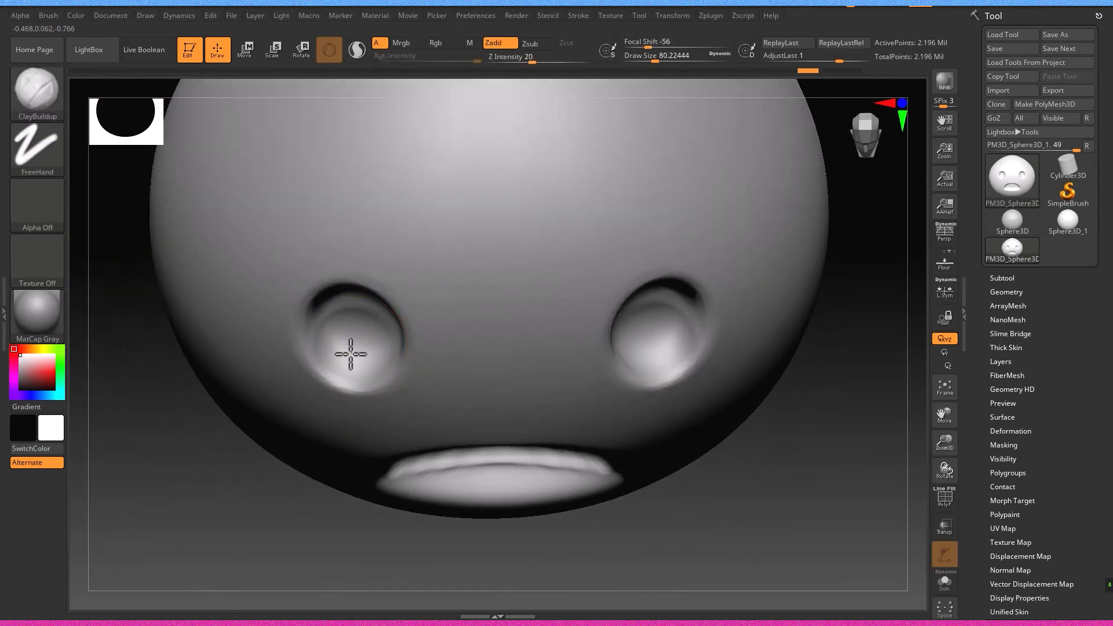
Smooth the eye sockets and deepen their upper rims to round out both sockets
{"action": "right_click_drag", "start_coordinate": [342, 334], "coordinate": [352, 309], "text": "shift"}
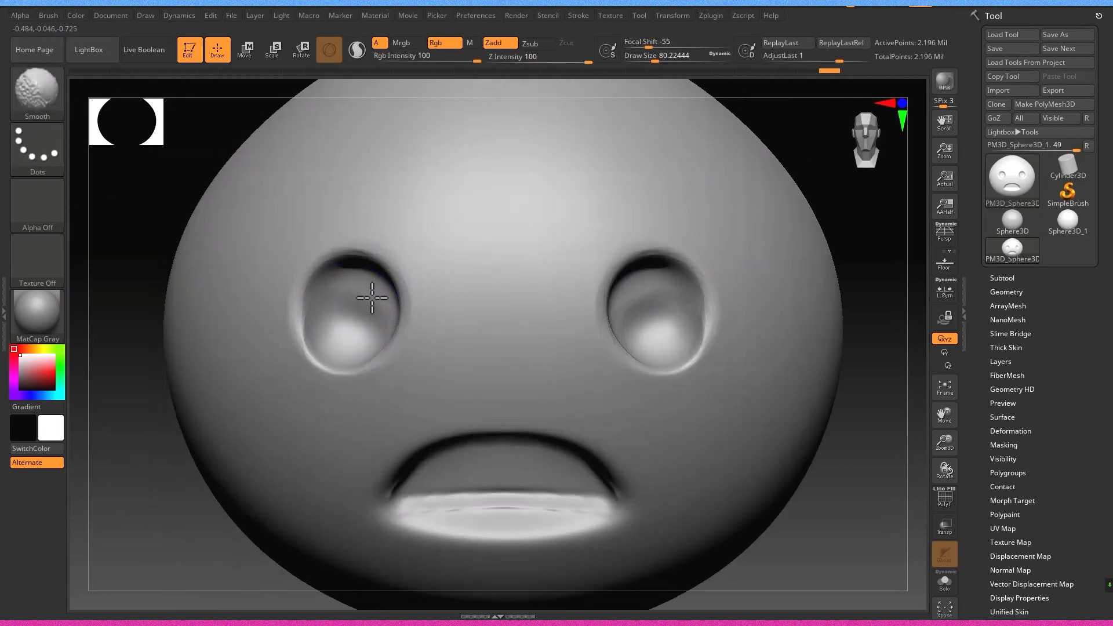
{"action": "left_click_drag", "start_coordinate": [323, 340], "coordinate": [347, 299]}
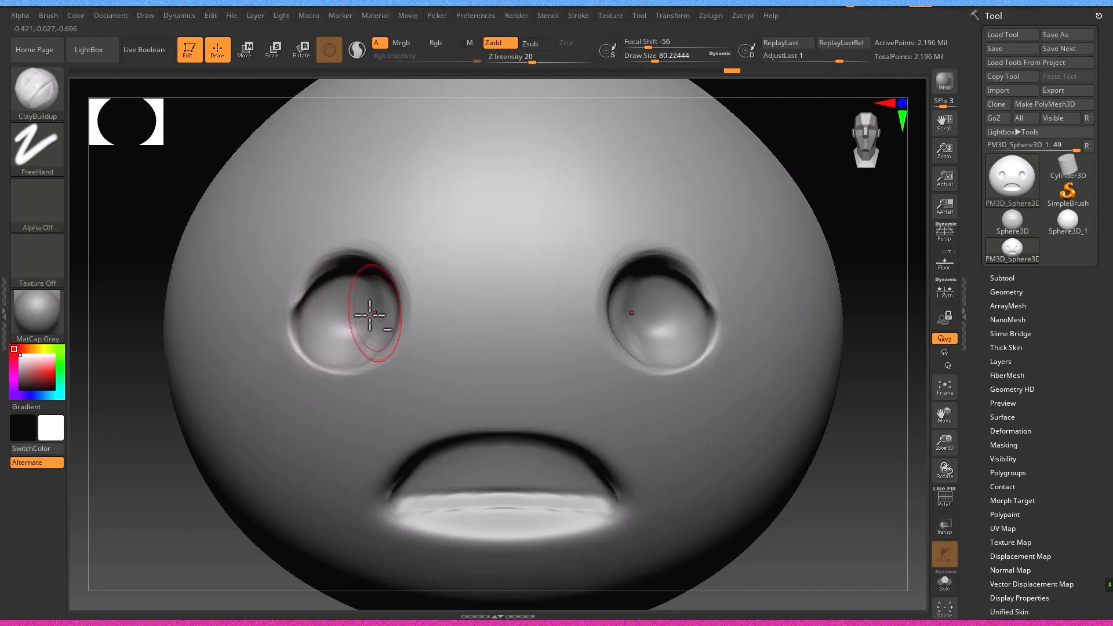
{"action": "right_click_drag", "start_coordinate": [350, 330], "coordinate": [399, 317]}
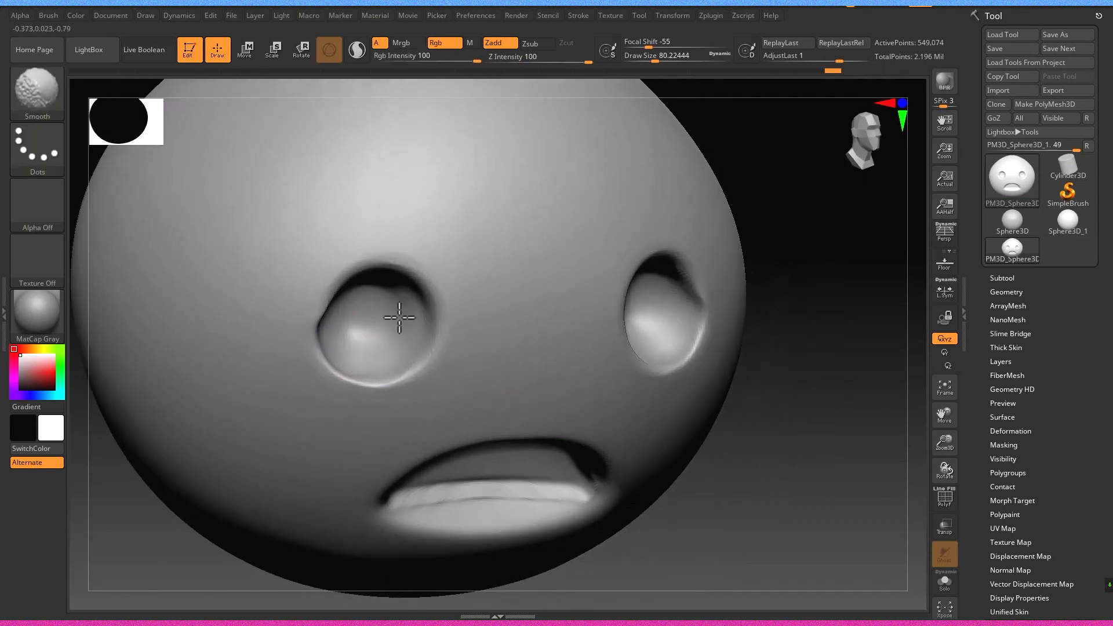
{"action": "right_click_drag", "start_coordinate": [321, 311], "coordinate": [374, 327], "text": "shift"}
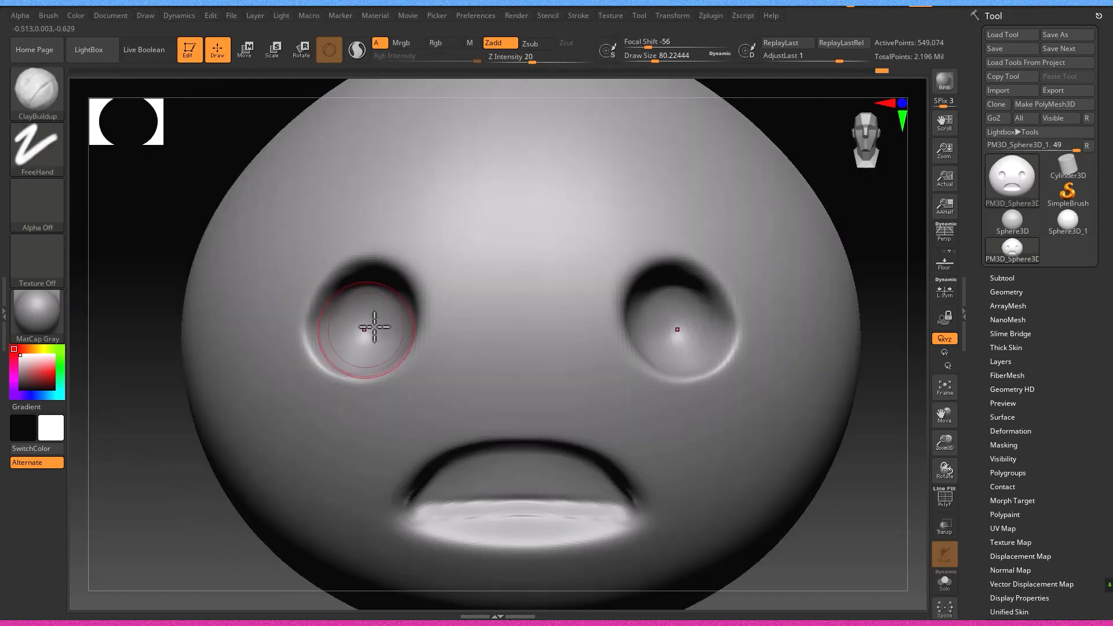
{"action": "right_click_drag", "start_coordinate": [739, 317], "coordinate": [618, 353], "text": "alt"}
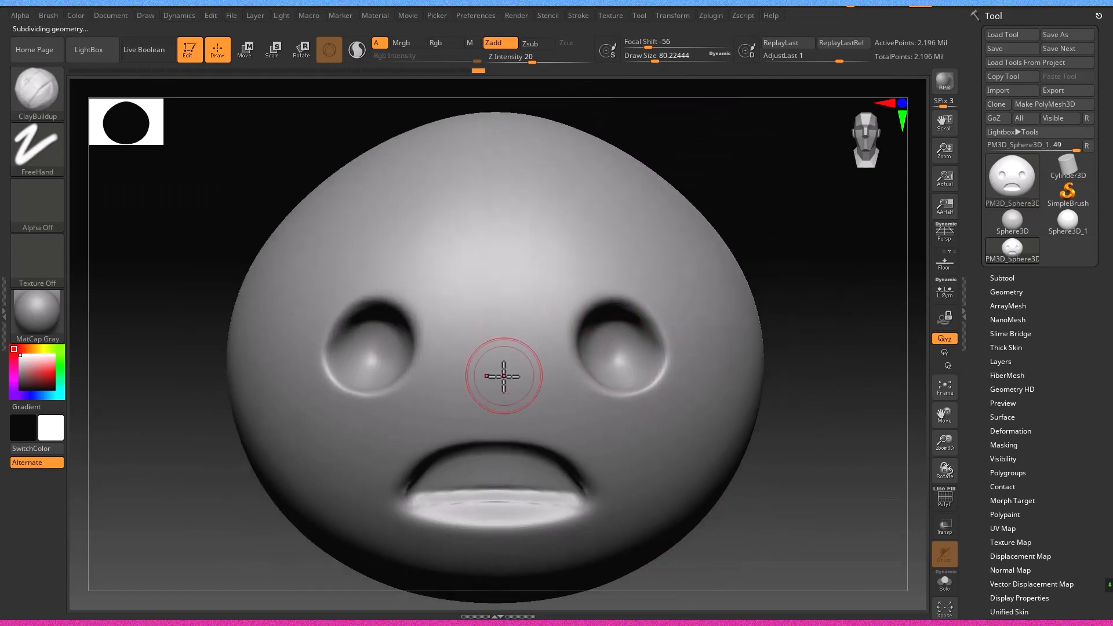
Carve two small nostrils between the eyes and the mouth with a draw size of about 25
{"action": "right_click_drag", "start_coordinate": [504, 377], "coordinate": [525, 404], "text": "alt"}
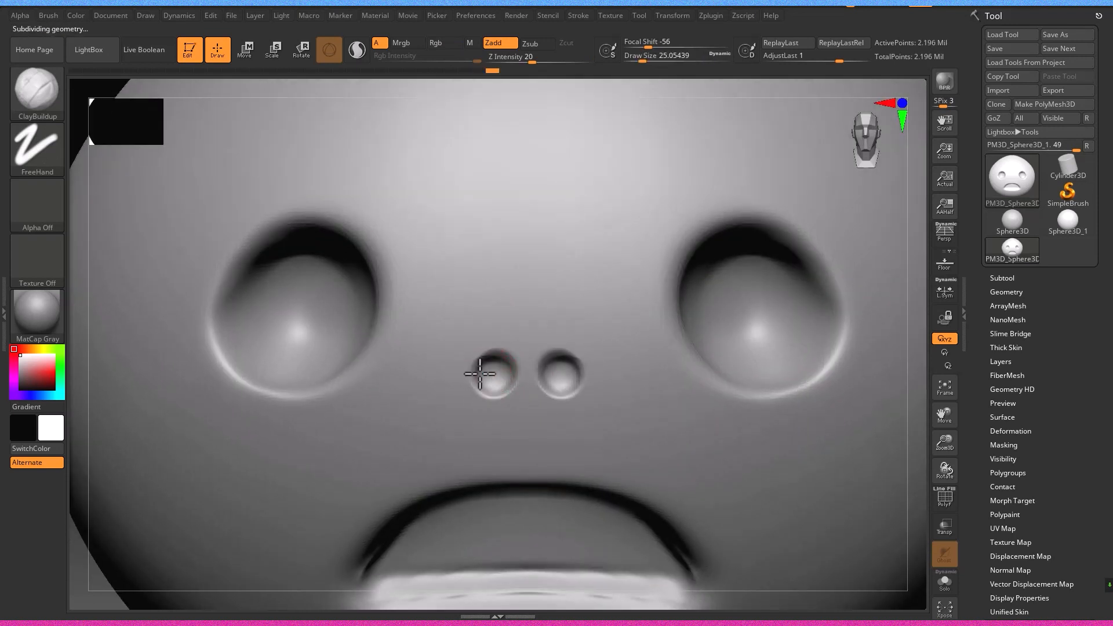
{"action": "key", "text": "shift"}
{"action": "key", "text": "f"}
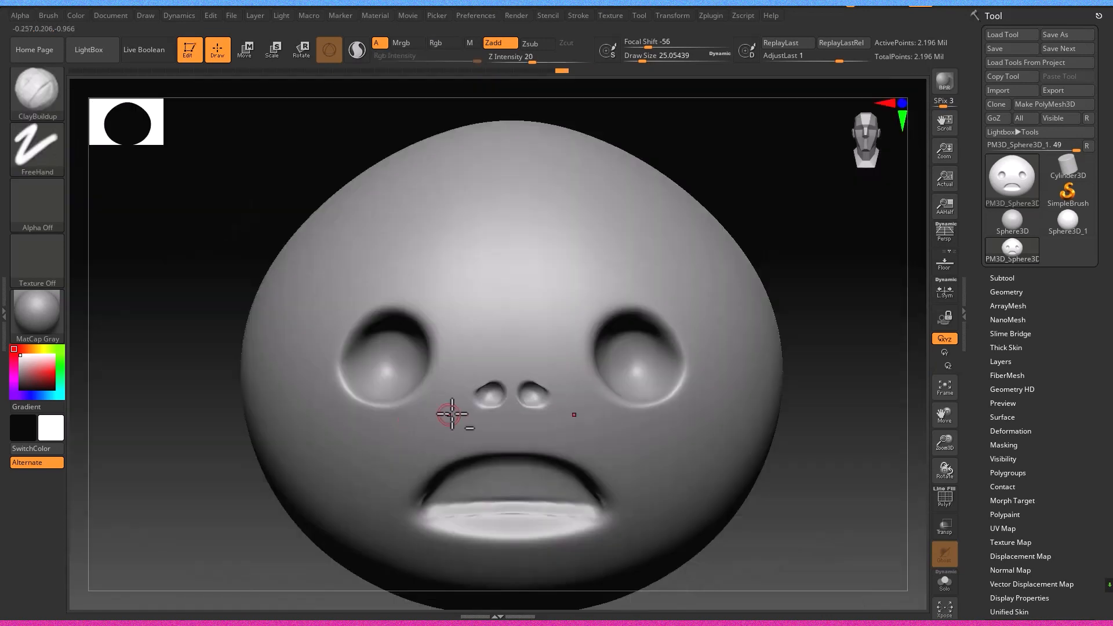
Pull a spike up from the top center of the head using the Move brush with a draw size of about 124
{"action": "key", "text": "b"}
{"action": "key", "text": "m"}
{"action": "key", "text": "v"}
{"action": "key", "text": "s"}
{"action": "left_click_drag", "start_coordinate": [465, 186], "coordinate": [485, 186]}
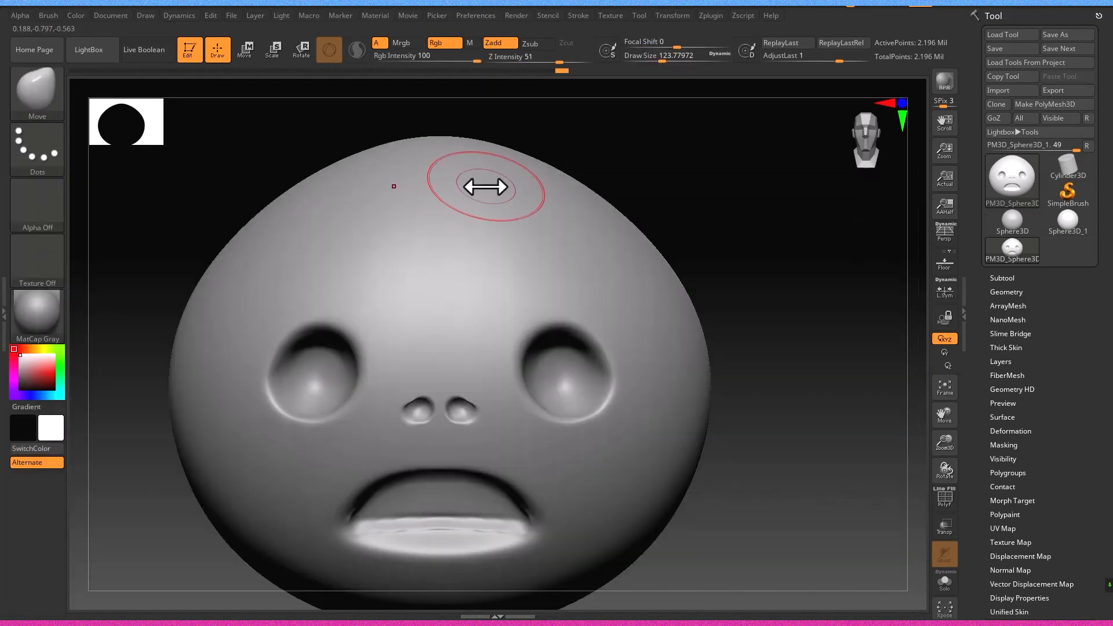
{"action": "right_click_drag", "start_coordinate": [485, 188], "coordinate": [442, 286]}
{"action": "left_click_drag", "start_coordinate": [423, 252], "coordinate": [423, 182]}
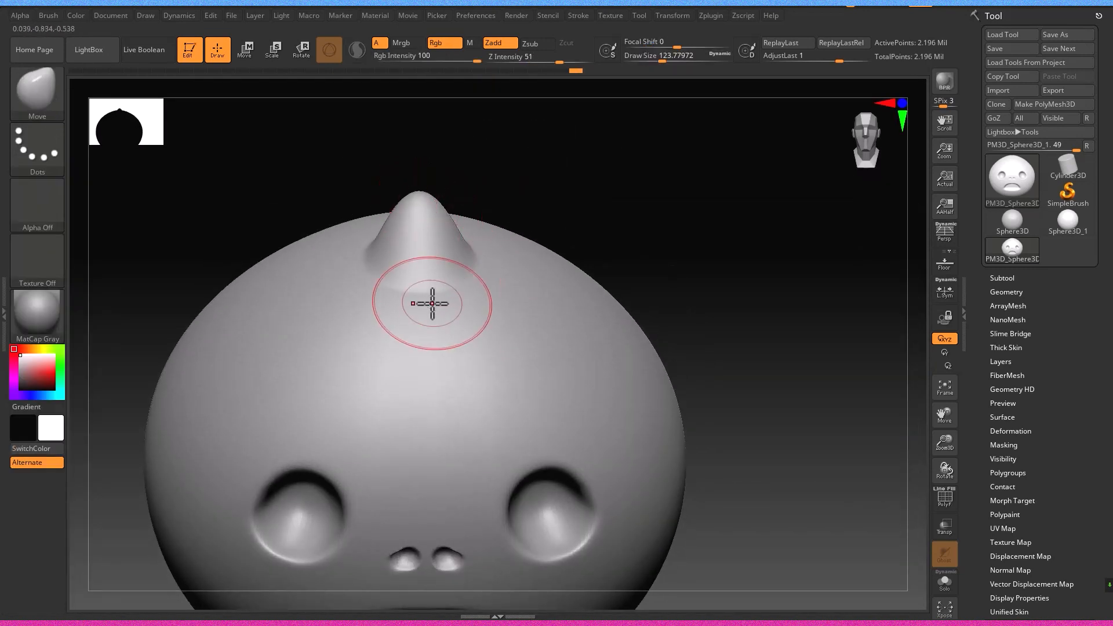
Pull up and shape a symmetrical pair of spikes on the forehead in front of the center spike
{"action": "right_click_drag", "start_coordinate": [437, 304], "coordinate": [456, 324]}
{"action": "left_click_drag", "start_coordinate": [460, 327], "coordinate": [475, 256]}
{"action": "key", "text": "ctrl+z"}
{"action": "left_click_drag", "start_coordinate": [489, 342], "coordinate": [512, 223]}
{"action": "mouse_move", "coordinate": [486, 274]}
{"action": "right_mouse_down"}
{"action": "mouse_move", "coordinate": [492, 248]}
{"action": "mouse_move", "coordinate": [489, 264]}
{"action": "right_mouse_up"}
{"action": "left_click_drag", "start_coordinate": [498, 314], "coordinate": [533, 320]}
{"action": "right_click_drag", "start_coordinate": [476, 256], "coordinate": [488, 275]}
{"action": "left_click_drag", "start_coordinate": [458, 226], "coordinate": [470, 220]}
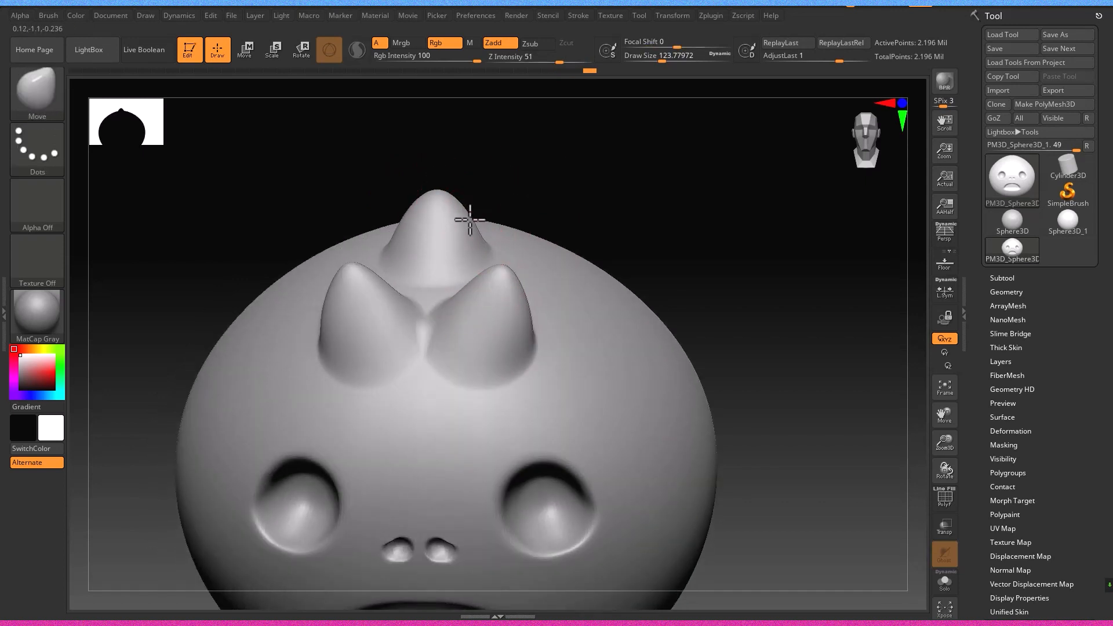
Refine the front spikes and pull more spike pairs out of the sides of the head
{"action": "right_click_drag", "start_coordinate": [469, 220], "coordinate": [461, 295]}
{"action": "left_click_drag", "start_coordinate": [466, 303], "coordinate": [473, 312]}
{"action": "right_click_drag", "start_coordinate": [488, 312], "coordinate": [477, 315]}
{"action": "left_click_drag", "start_coordinate": [479, 274], "coordinate": [475, 281]}
{"action": "mouse_move", "coordinate": [477, 286]}
{"action": "right_mouse_down"}
{"action": "mouse_move", "coordinate": [473, 158]}
{"action": "mouse_move", "coordinate": [587, 351]}
{"action": "right_mouse_up"}
{"action": "left_click_drag", "start_coordinate": [595, 329], "coordinate": [594, 292]}
{"action": "mouse_move", "coordinate": [559, 290]}
{"action": "right_mouse_down"}
{"action": "mouse_move", "coordinate": [634, 318]}
{"action": "mouse_move", "coordinate": [576, 348]}
{"action": "mouse_move", "coordinate": [689, 340]}
{"action": "mouse_move", "coordinate": [681, 221]}
{"action": "right_mouse_up"}
{"action": "left_click_drag", "start_coordinate": [681, 221], "coordinate": [641, 168]}
{"action": "mouse_move", "coordinate": [632, 119]}
{"action": "right_mouse_down"}
{"action": "mouse_move", "coordinate": [681, 329]}
{"action": "mouse_move", "coordinate": [512, 183]}
{"action": "right_mouse_up"}
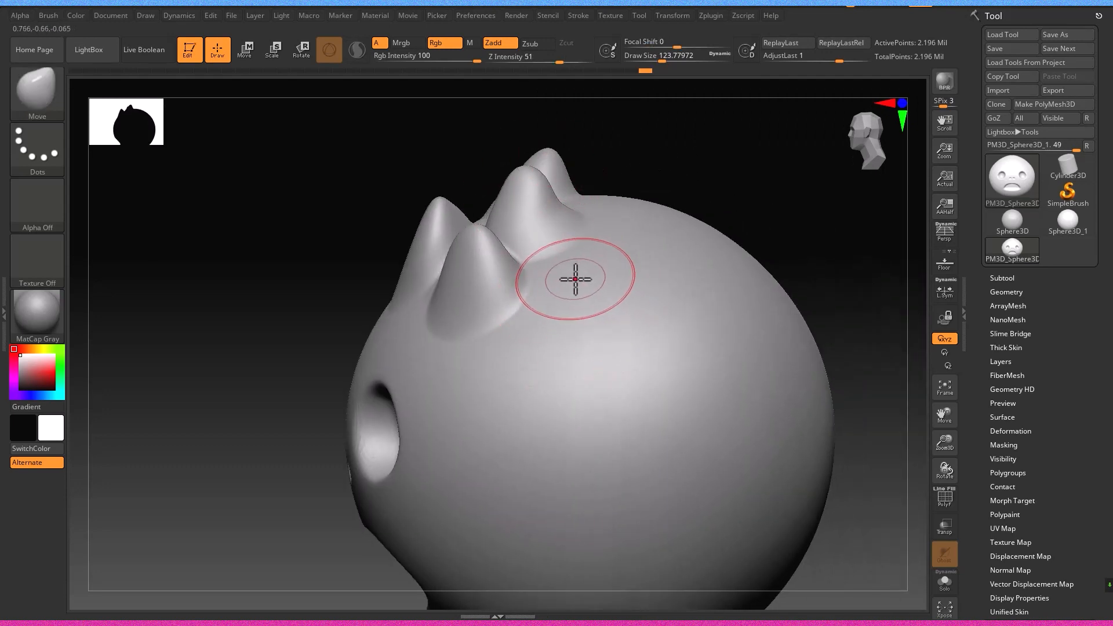
Extend the spikes around the back of the crown, reducing the Move brush's draw size to about 101
{"action": "mouse_move", "coordinate": [529, 239]}
{"action": "right_mouse_down"}
{"action": "mouse_move", "coordinate": [599, 276]}
{"action": "mouse_move", "coordinate": [641, 363]}
{"action": "mouse_move", "coordinate": [519, 342]}
{"action": "mouse_move", "coordinate": [381, 339]}
{"action": "mouse_move", "coordinate": [499, 348]}
{"action": "mouse_move", "coordinate": [556, 335]}
{"action": "mouse_move", "coordinate": [599, 279]}
{"action": "mouse_move", "coordinate": [582, 313]}
{"action": "mouse_move", "coordinate": [555, 249]}
{"action": "mouse_move", "coordinate": [583, 267]}
{"action": "right_mouse_up"}
{"action": "mouse_move", "coordinate": [526, 204]}
{"action": "right_mouse_down"}
{"action": "mouse_move", "coordinate": [596, 216]}
{"action": "mouse_move", "coordinate": [833, 114]}
{"action": "mouse_move", "coordinate": [669, 214]}
{"action": "mouse_move", "coordinate": [733, 320]}
{"action": "mouse_move", "coordinate": [629, 330]}
{"action": "right_mouse_up"}
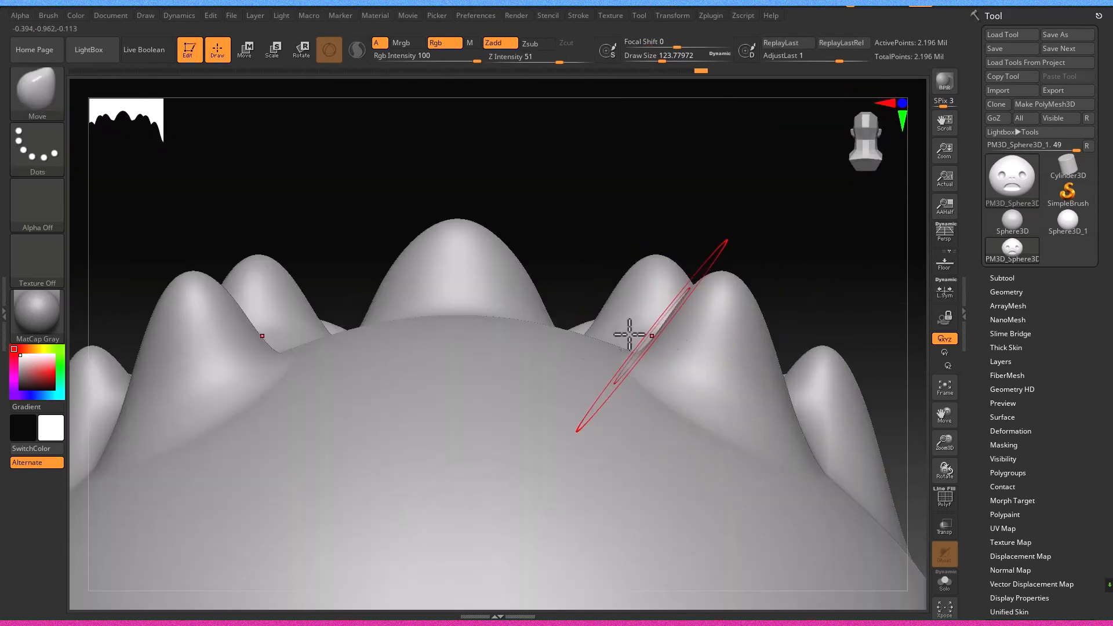
{"action": "key", "text": "["}
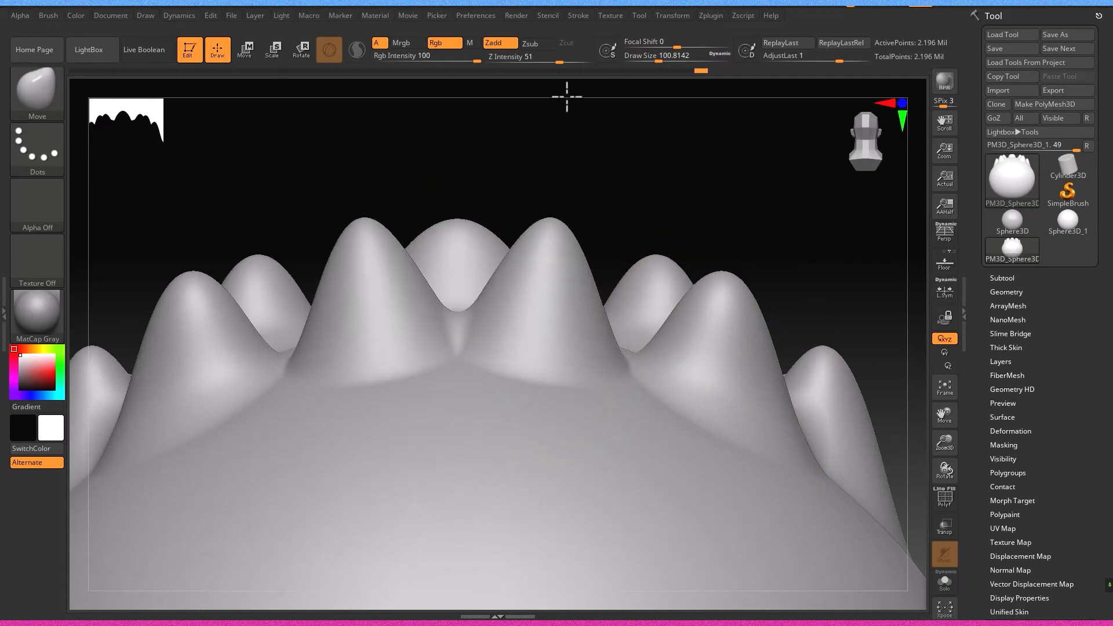
{"action": "mouse_move", "coordinate": [461, 324]}
{"action": "right_mouse_down"}
{"action": "mouse_move", "coordinate": [452, 380]}
{"action": "mouse_move", "coordinate": [460, 355]}
{"action": "mouse_move", "coordinate": [543, 262]}
{"action": "right_mouse_up"}
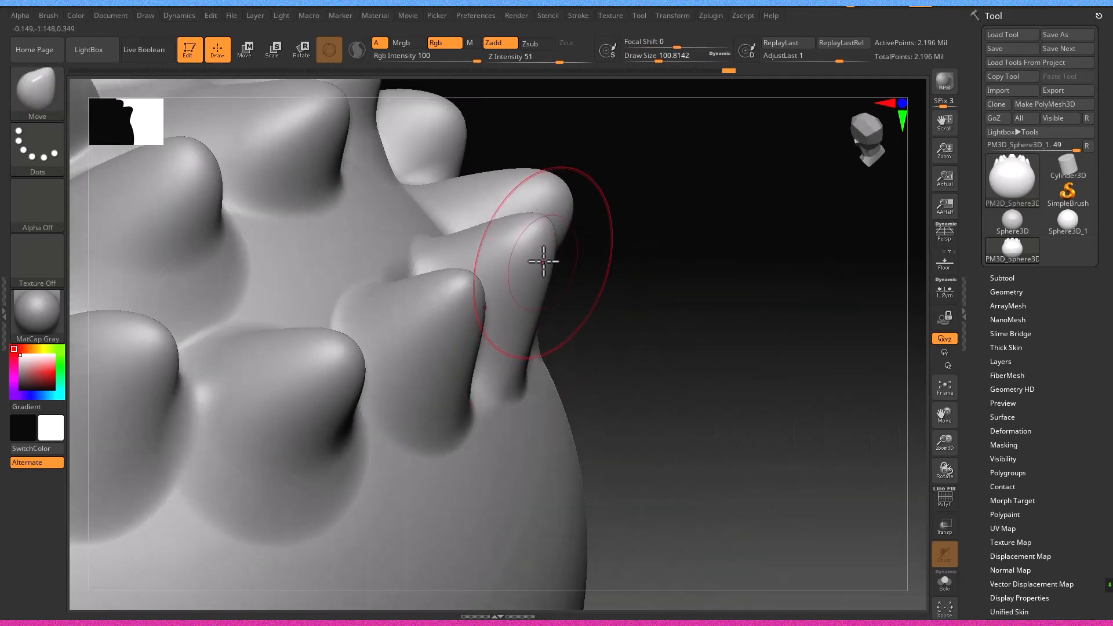
{"action": "mouse_move", "coordinate": [464, 216]}
{"action": "right_mouse_down"}
{"action": "mouse_move", "coordinate": [390, 291]}
{"action": "mouse_move", "coordinate": [360, 269]}
{"action": "mouse_move", "coordinate": [383, 319]}
{"action": "right_mouse_up"}
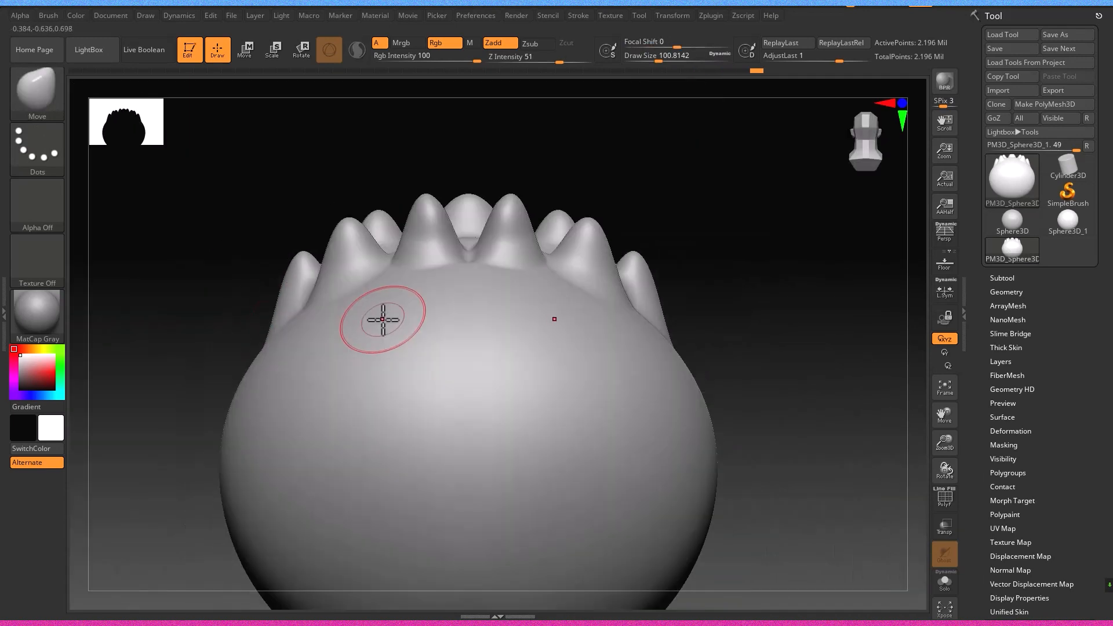
Pull a pair of large spikes out of the back of the head with a draw size of about 228
{"action": "key", "text": "s"}
{"action": "left_click_drag", "start_coordinate": [416, 336], "coordinate": [378, 380]}
{"action": "right_click_drag", "start_coordinate": [429, 371], "coordinate": [375, 355]}
{"action": "right_click_drag", "start_coordinate": [484, 333], "coordinate": [481, 314]}
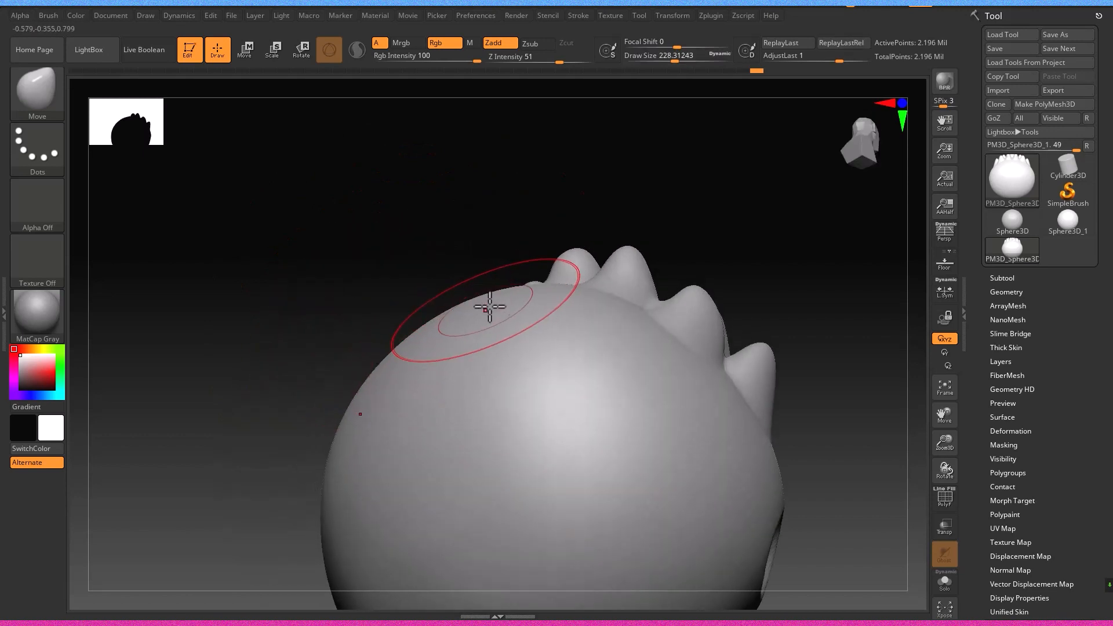
{"action": "mouse_move", "coordinate": [422, 172]}
{"action": "right_mouse_down"}
{"action": "mouse_move", "coordinate": [410, 427]}
{"action": "mouse_move", "coordinate": [432, 502]}
{"action": "right_mouse_up"}
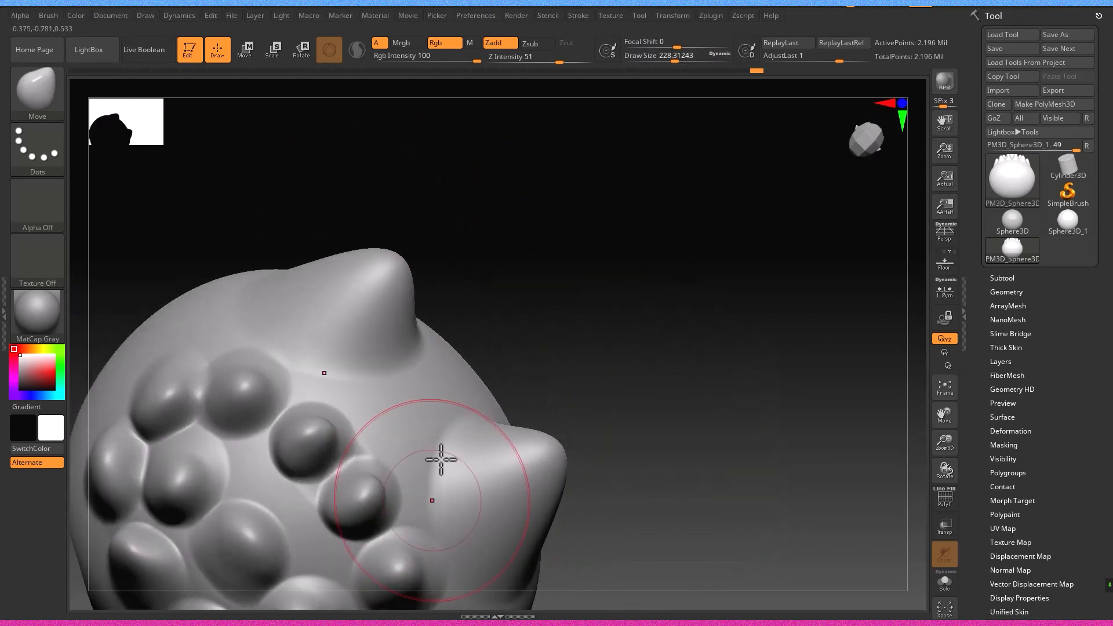
Mask the two large back spikes and shape a smaller spike between them with a draw size of about 132
{"action": "mouse_move", "coordinate": [421, 401]}
{"action": "right_mouse_down"}
{"action": "mouse_move", "coordinate": [452, 319]}
{"action": "mouse_move", "coordinate": [462, 398]}
{"action": "right_mouse_up"}
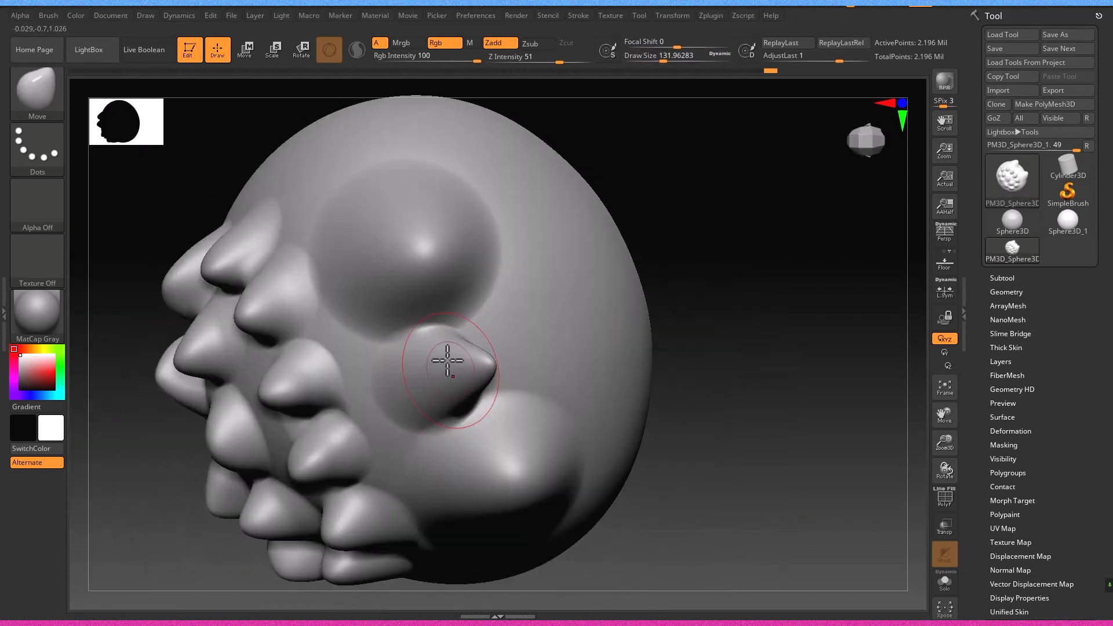
{"action": "left_click_drag", "start_coordinate": [436, 275], "coordinate": [433, 295], "text": "ctrl"}
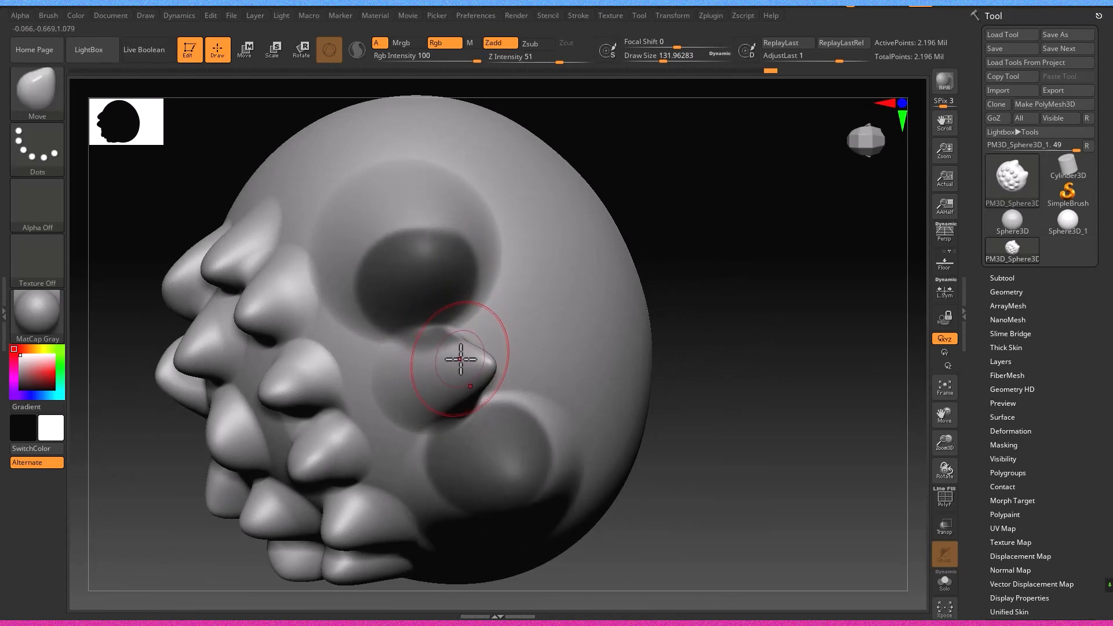
{"action": "key", "text": "ctrl+z"}
{"action": "mouse_move", "coordinate": [471, 268]}
{"action": "right_mouse_down"}
{"action": "mouse_move", "coordinate": [470, 345]}
{"action": "mouse_move", "coordinate": [489, 381]}
{"action": "mouse_move", "coordinate": [527, 378]}
{"action": "right_mouse_up"}
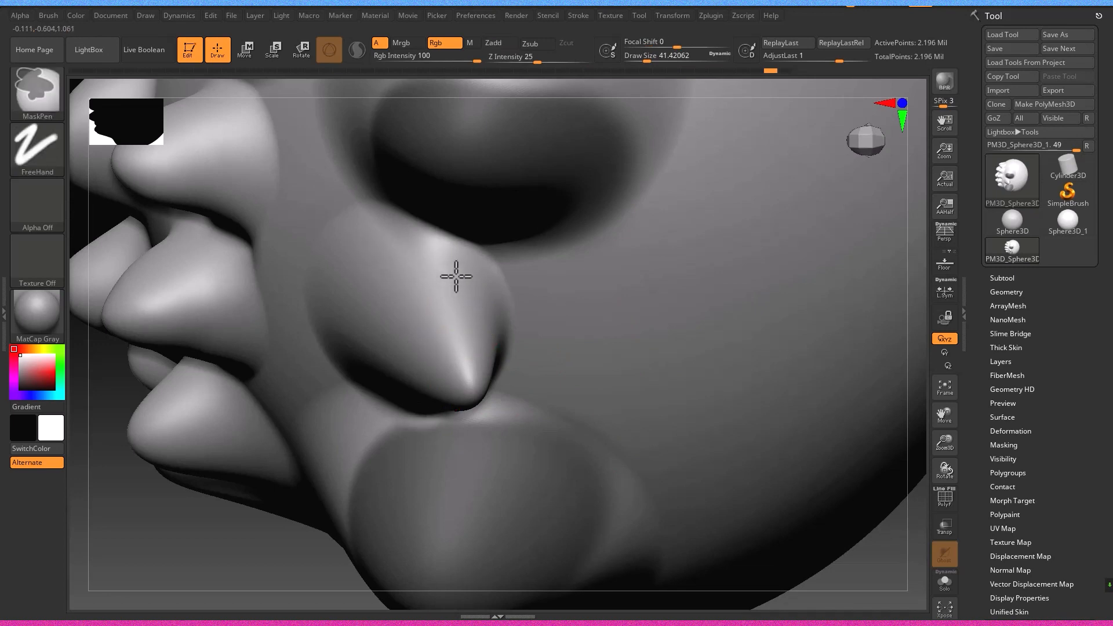
{"action": "right_click_drag", "start_coordinate": [486, 307], "coordinate": [441, 297]}
{"action": "mouse_move", "coordinate": [435, 243]}
{"action": "right_mouse_down"}
{"action": "mouse_move", "coordinate": [464, 298]}
{"action": "mouse_move", "coordinate": [455, 333]}
{"action": "mouse_move", "coordinate": [443, 286]}
{"action": "mouse_move", "coordinate": [394, 320]}
{"action": "mouse_move", "coordinate": [340, 323]}
{"action": "mouse_move", "coordinate": [353, 360]}
{"action": "mouse_move", "coordinate": [435, 323]}
{"action": "mouse_move", "coordinate": [415, 364]}
{"action": "mouse_move", "coordinate": [405, 273]}
{"action": "mouse_move", "coordinate": [820, 507]}
{"action": "mouse_move", "coordinate": [646, 455]}
{"action": "mouse_move", "coordinate": [594, 512]}
{"action": "mouse_move", "coordinate": [582, 447]}
{"action": "mouse_move", "coordinate": [592, 431]}
{"action": "right_mouse_up"}
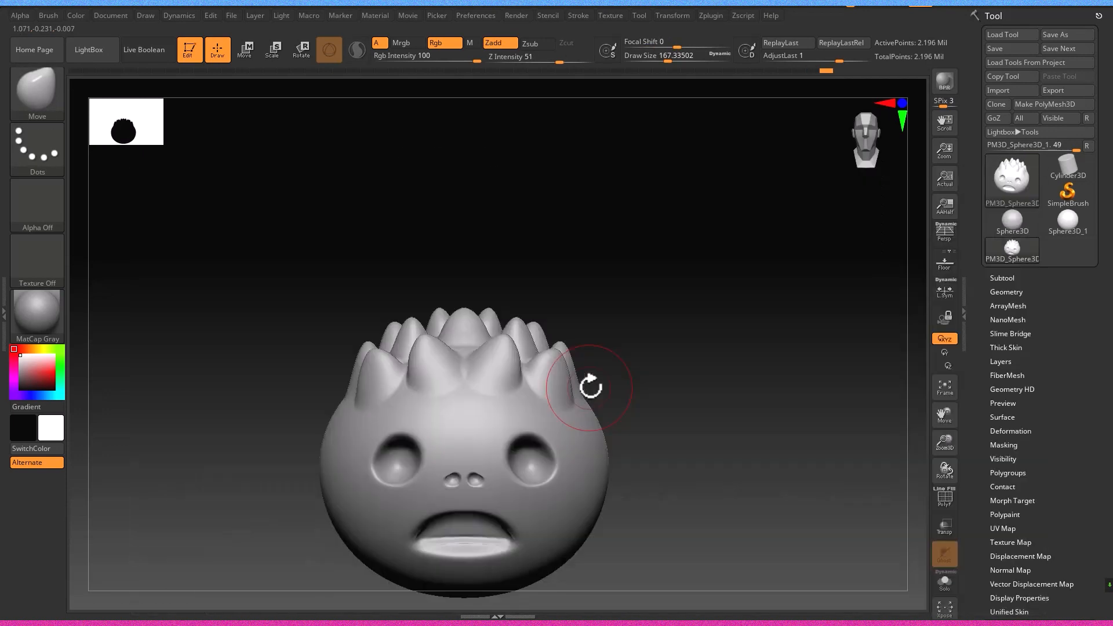
Narrow the upper head using the Move brush at a draw size of about 576, and reshape the eye sockets at about 223
{"action": "right_click_drag", "start_coordinate": [603, 372], "coordinate": [566, 385]}
{"action": "left_click_drag", "start_coordinate": [575, 417], "coordinate": [558, 409]}
{"action": "key", "text": "s"}
{"action": "mouse_move", "coordinate": [564, 405]}
{"action": "left_mouse_down"}
{"action": "mouse_move", "coordinate": [579, 405]}
{"action": "mouse_move", "coordinate": [548, 350]}
{"action": "left_mouse_up"}
{"action": "key", "text": "ctrl+z"}
{"action": "right_click_drag", "start_coordinate": [577, 381], "coordinate": [590, 396], "text": "ctrl"}
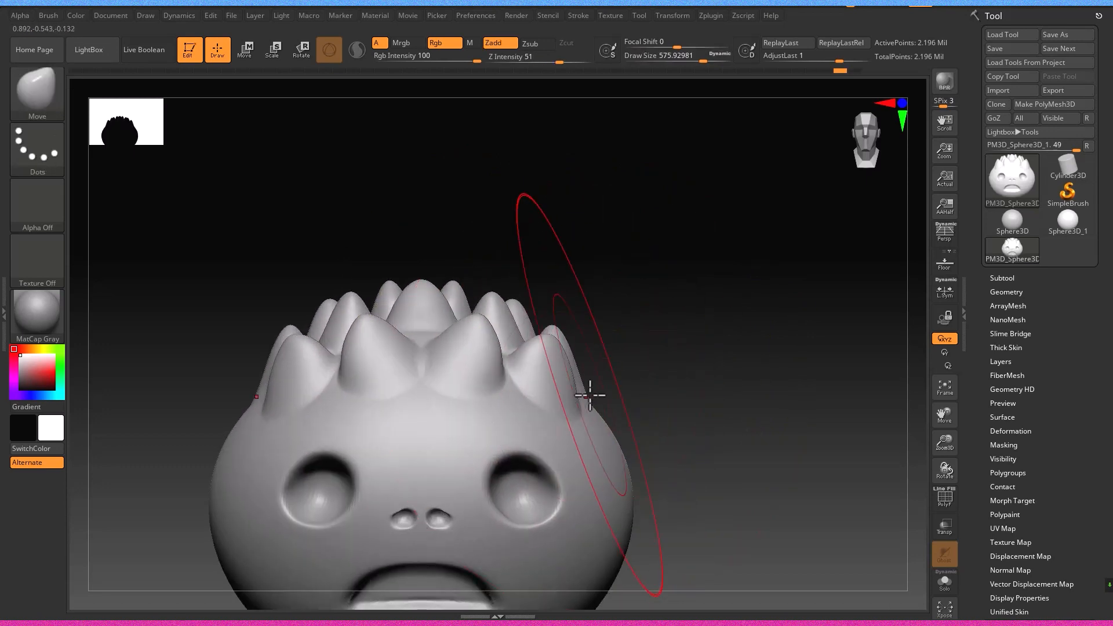
{"action": "right_click_drag", "start_coordinate": [548, 364], "coordinate": [273, 385], "text": "ctrl"}
{"action": "right_click_drag", "start_coordinate": [327, 330], "coordinate": [355, 322]}
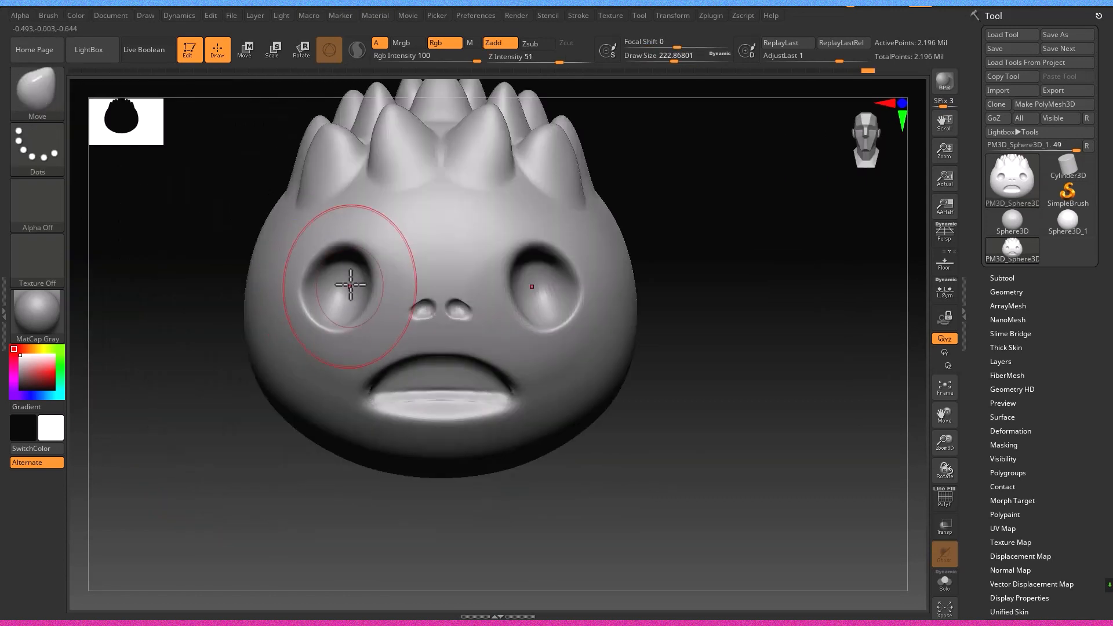
{"action": "right_click_drag", "start_coordinate": [348, 262], "coordinate": [354, 159]}
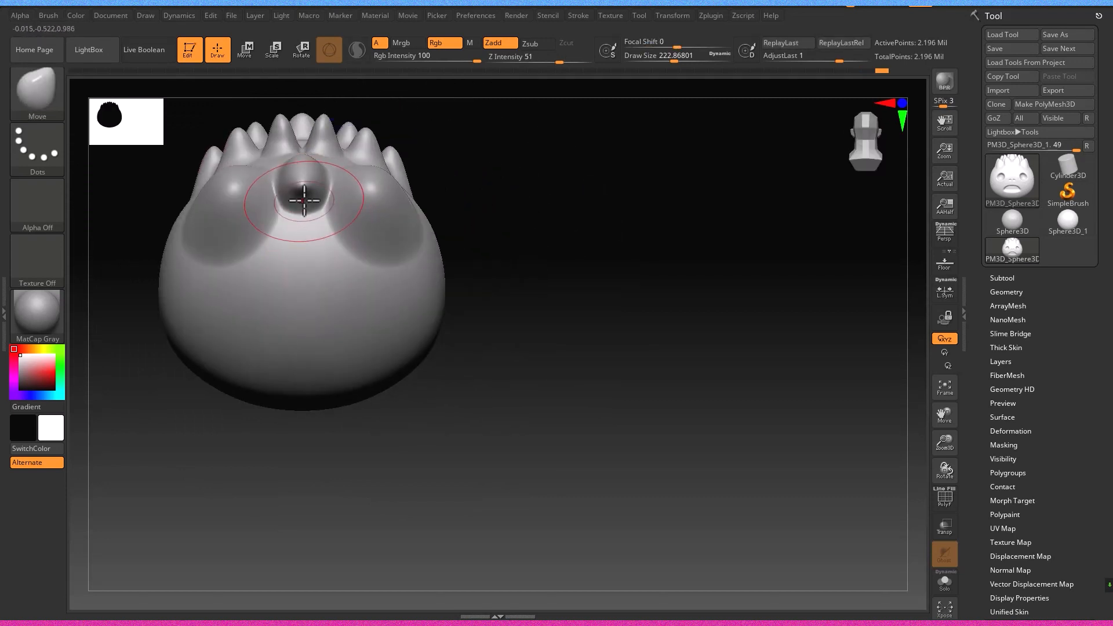
Choose the CurveAlpha brush and delete the head's higher subdivision levels
{"action": "mouse_move", "coordinate": [300, 199]}
{"action": "right_mouse_down"}
{"action": "mouse_move", "coordinate": [298, 125]}
{"action": "mouse_move", "coordinate": [300, 147]}
{"action": "right_mouse_up"}
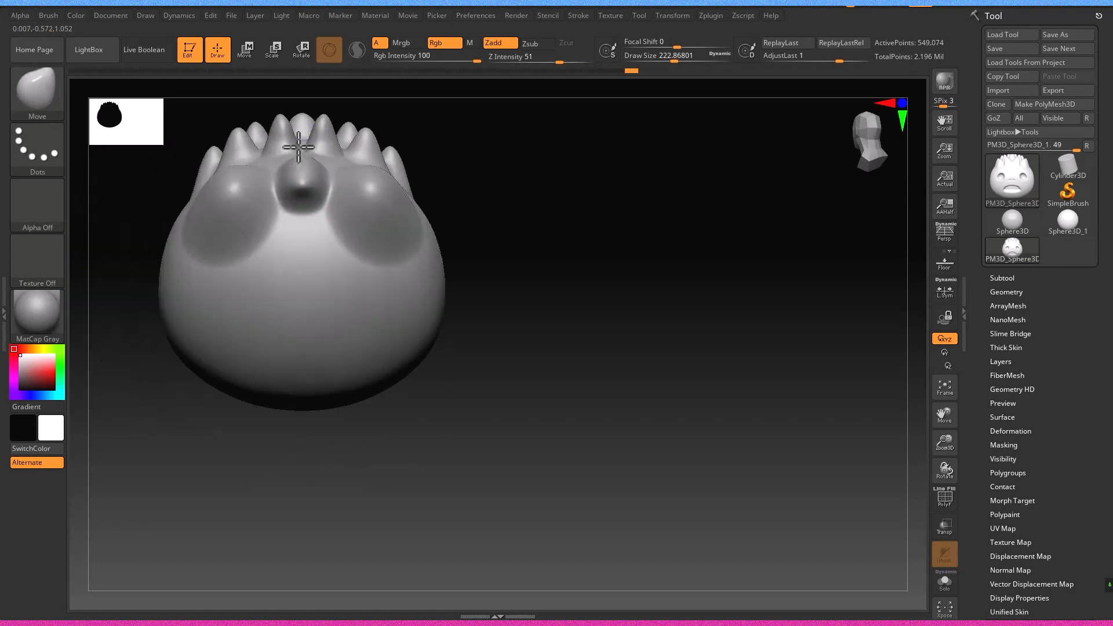
{"action": "mouse_move", "coordinate": [373, 239]}
{"action": "right_mouse_down"}
{"action": "mouse_move", "coordinate": [249, 206]}
{"action": "mouse_move", "coordinate": [283, 288]}
{"action": "right_mouse_up"}
{"action": "key", "text": "b"}
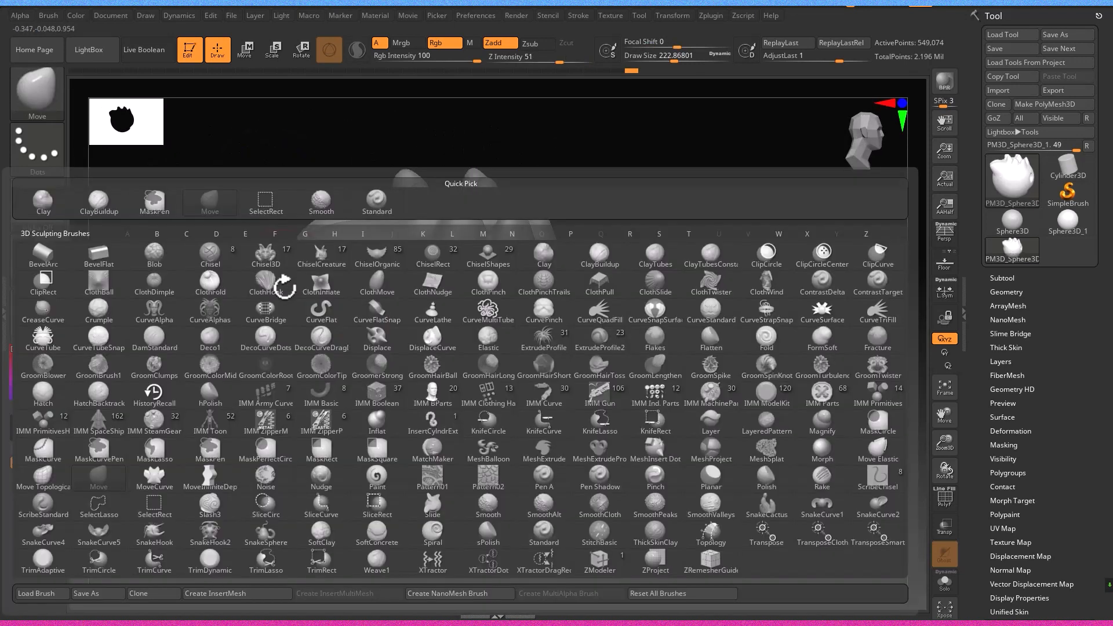
{"action": "left_click", "coordinate": [163, 321]}
{"action": "right_click_drag", "start_coordinate": [410, 348], "coordinate": [514, 348]}
{"action": "left_click", "coordinate": [1003, 277]}
{"action": "scroll", "coordinate": [1024, 144], "scroll_direction": "down", "scroll_amount": 8}
{"action": "left_click", "coordinate": [1024, 143]}
{"action": "left_click", "coordinate": [1022, 67]}
{"action": "right_click_drag", "start_coordinate": [725, 249], "coordinate": [420, 294]}
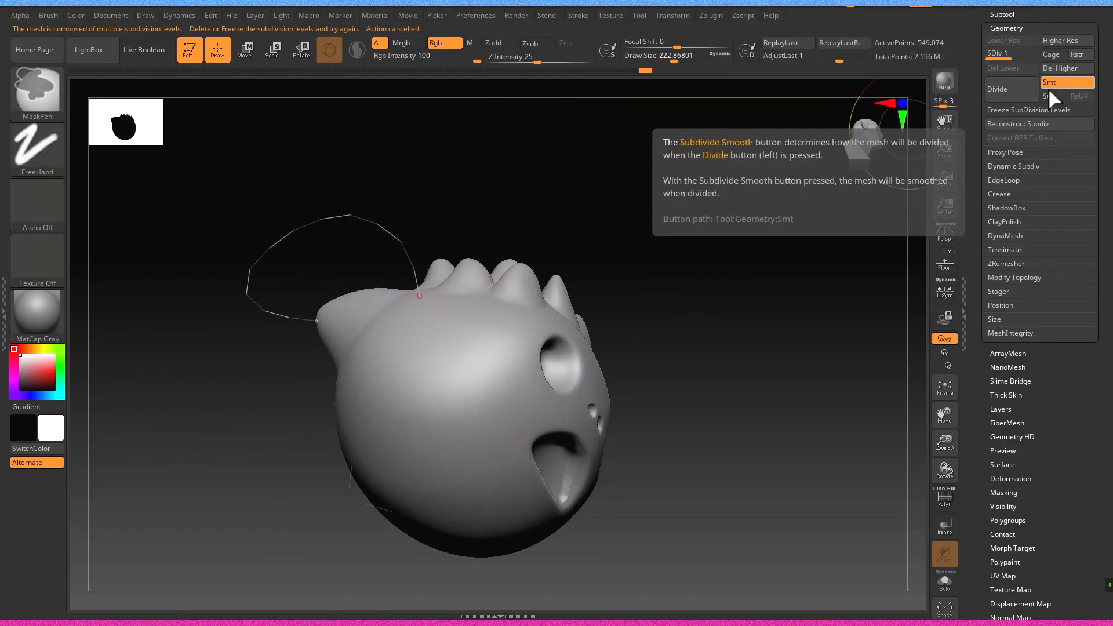
{"action": "left_click", "coordinate": [1067, 68]}
{"action": "left_click", "coordinate": [421, 287]}
{"action": "right_click_drag", "start_coordinate": [423, 288], "coordinate": [591, 267]}
{"action": "key", "text": "ctrl+z"}
Choose a soft round brush alpha and draw a mirrored pair of tapered horns curving back and down behind the crown
{"action": "left_click", "coordinate": [37, 203]}
{"action": "left_click", "coordinate": [181, 210]}
{"action": "left_click", "coordinate": [479, 229]}
{"action": "mouse_move", "coordinate": [480, 228]}
{"action": "right_mouse_down"}
{"action": "mouse_move", "coordinate": [448, 238]}
{"action": "mouse_move", "coordinate": [540, 255]}
{"action": "right_mouse_up"}
{"action": "left_click_drag", "start_coordinate": [471, 294], "coordinate": [373, 316]}
{"action": "mouse_move", "coordinate": [373, 315]}
{"action": "right_mouse_down"}
{"action": "mouse_move", "coordinate": [267, 307]}
{"action": "mouse_move", "coordinate": [337, 342]}
{"action": "right_mouse_up"}
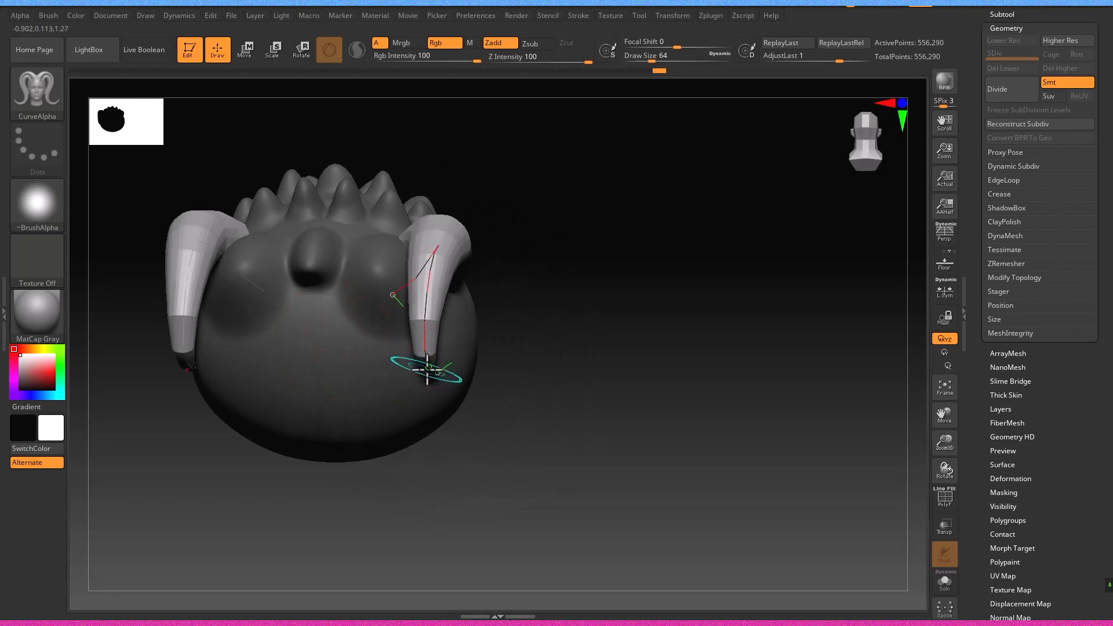
{"action": "left_click_drag", "start_coordinate": [428, 374], "coordinate": [398, 377]}
{"action": "right_click_drag", "start_coordinate": [398, 248], "coordinate": [447, 194]}
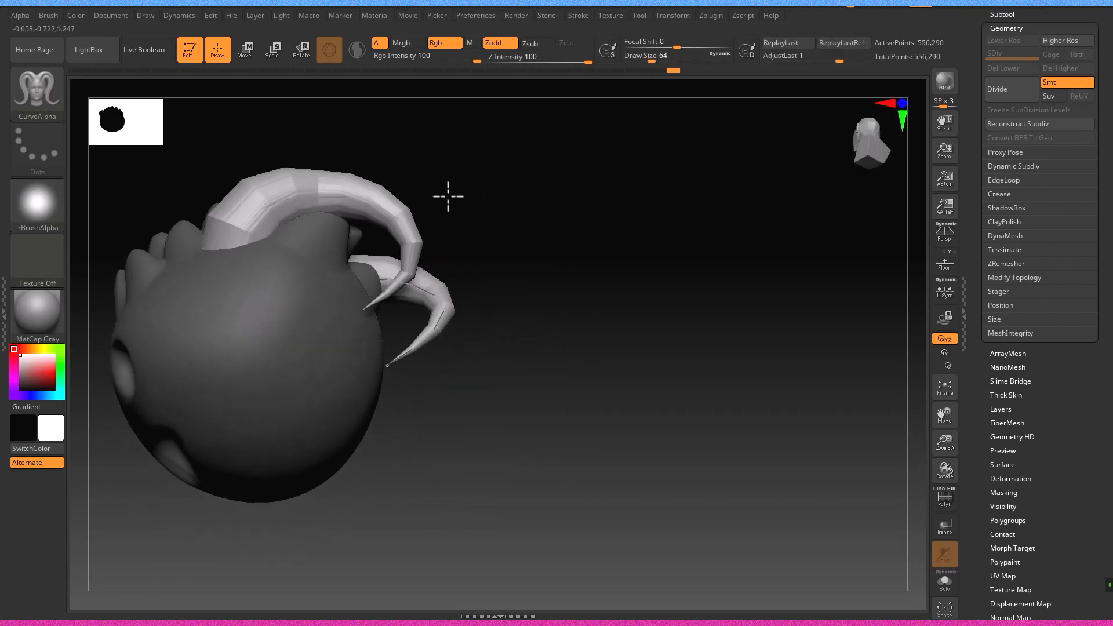
Subdivide the head and its horns up to subdivision level 3
{"action": "key", "text": "shift"}
{"action": "mouse_move", "coordinate": [356, 324]}
{"action": "right_mouse_down"}
{"action": "mouse_move", "coordinate": [405, 273]}
{"action": "mouse_move", "coordinate": [509, 326]}
{"action": "mouse_move", "coordinate": [398, 306]}
{"action": "right_mouse_up"}
{"action": "mouse_move", "coordinate": [304, 169]}
{"action": "right_mouse_down"}
{"action": "mouse_move", "coordinate": [398, 211]}
{"action": "mouse_move", "coordinate": [406, 186]}
{"action": "right_mouse_up"}
{"action": "key", "text": "ctrl+d"}
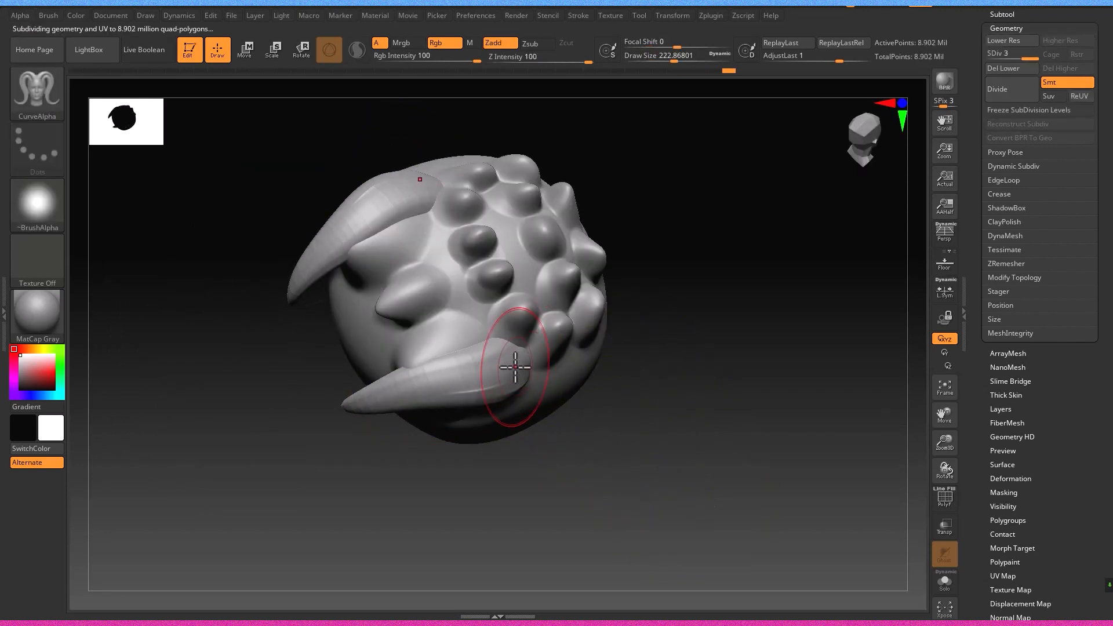
Isolate the horns to check them, show the whole model again and nudge the shape with the Move brush
{"action": "mouse_move", "coordinate": [489, 365]}
{"action": "right_mouse_down"}
{"action": "mouse_move", "coordinate": [506, 214]}
{"action": "mouse_move", "coordinate": [578, 386]}
{"action": "mouse_move", "coordinate": [390, 467]}
{"action": "mouse_move", "coordinate": [428, 356]}
{"action": "right_mouse_up"}
{"action": "key", "text": "b"}
{"action": "key", "text": "m"}
{"action": "key", "text": "v"}
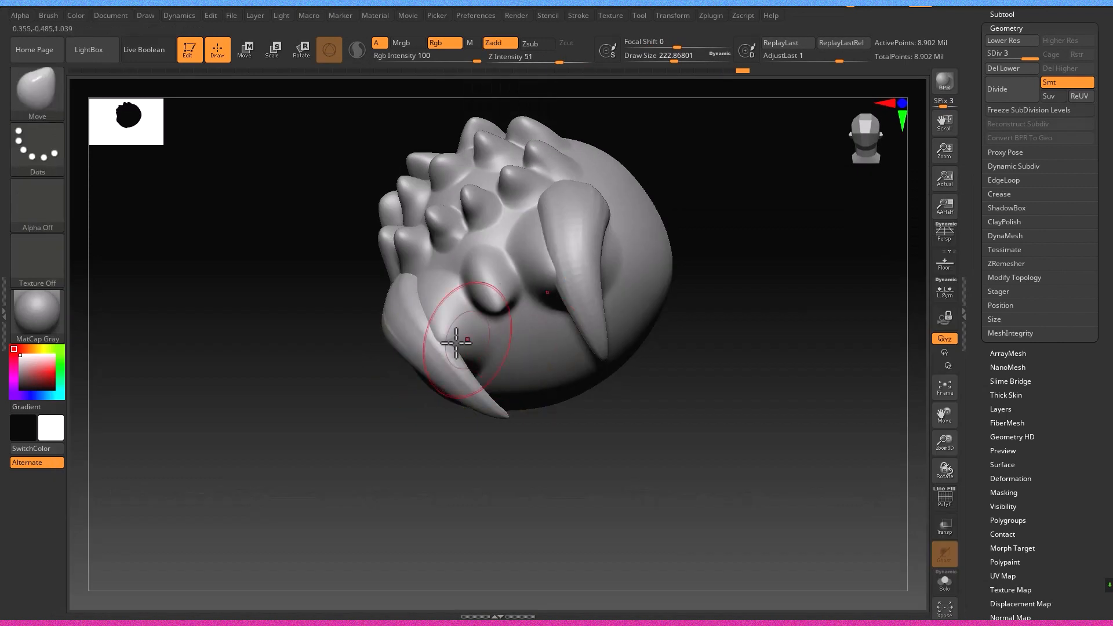
{"action": "left_click", "coordinate": [428, 360], "text": "ctrl+shift"}
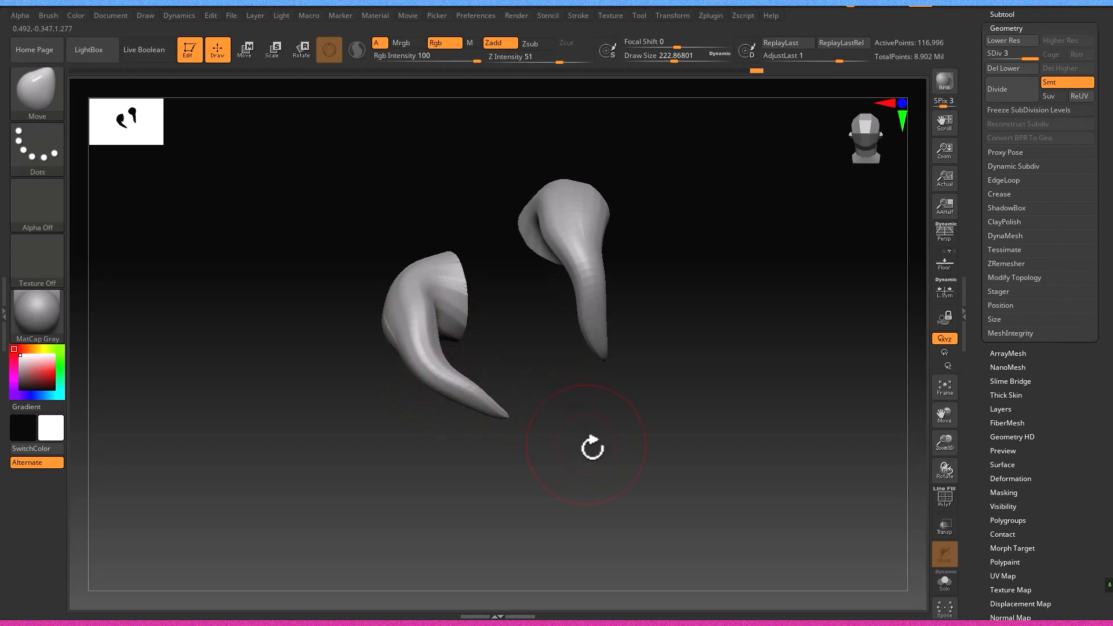
{"action": "left_click", "coordinate": [590, 474], "text": "ctrl+shift"}
{"action": "left_click_drag", "start_coordinate": [552, 406], "coordinate": [540, 455]}
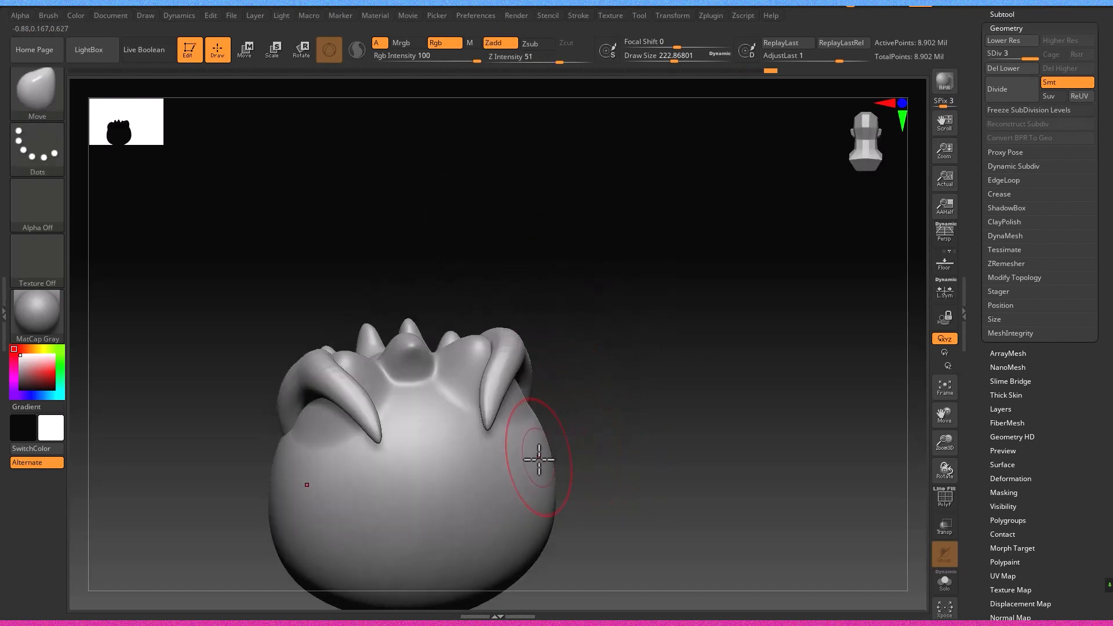
Hide the horns, mask the back of the head beneath them, and show the horns again
{"action": "key", "text": "ctrl+shift"}
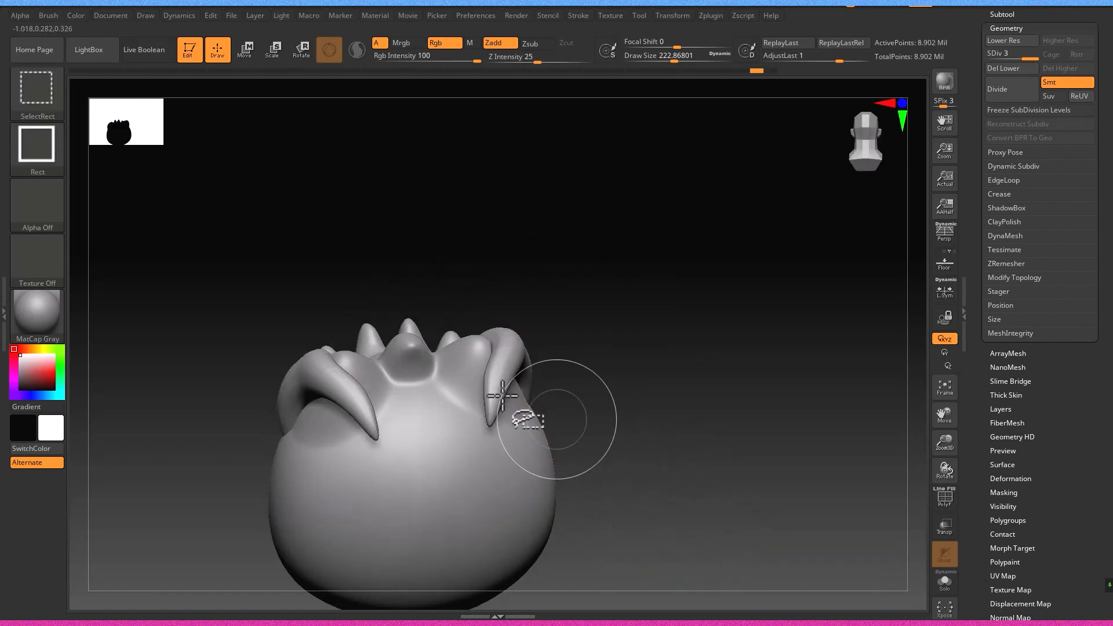
{"action": "double_click", "coordinate": [500, 341], "text": "ctrl+shift"}
{"action": "mouse_move", "coordinate": [579, 400]}
{"action": "left_mouse_down"}
{"action": "mouse_move", "coordinate": [514, 382]}
{"action": "mouse_move", "coordinate": [484, 316]}
{"action": "mouse_move", "coordinate": [409, 383]}
{"action": "left_mouse_up"}
{"action": "left_click", "coordinate": [754, 490], "text": "ctrl+shift"}
Reshape and smooth the arches of the horns with the Move brush at a draw size of about 223, and clear the mask
{"action": "right_click_drag", "start_coordinate": [525, 369], "coordinate": [455, 402]}
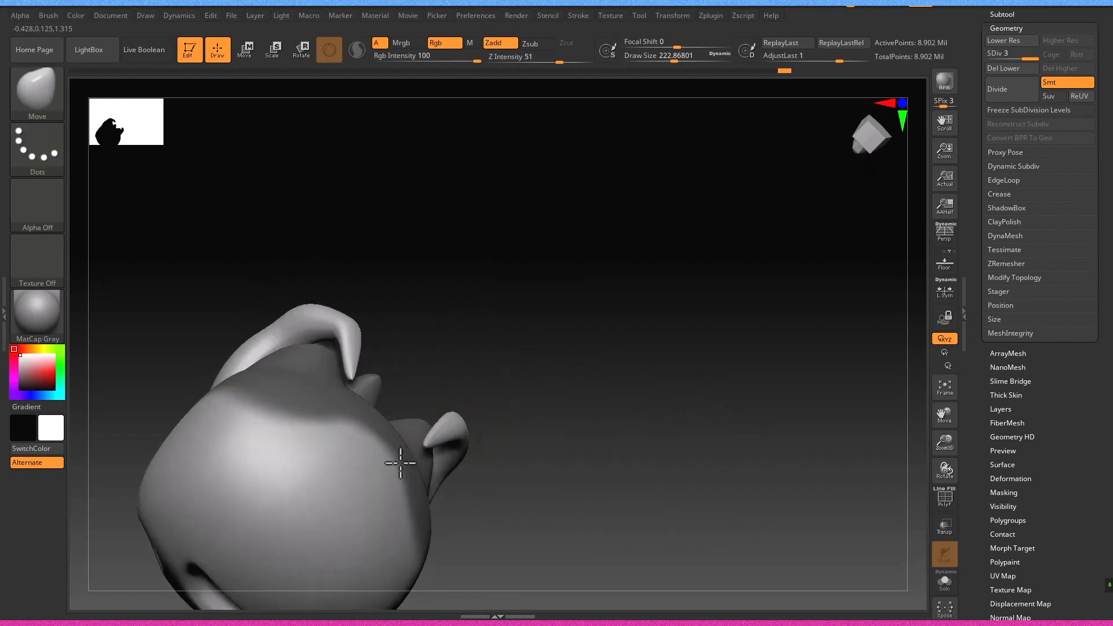
{"action": "right_click_drag", "start_coordinate": [400, 463], "coordinate": [363, 328]}
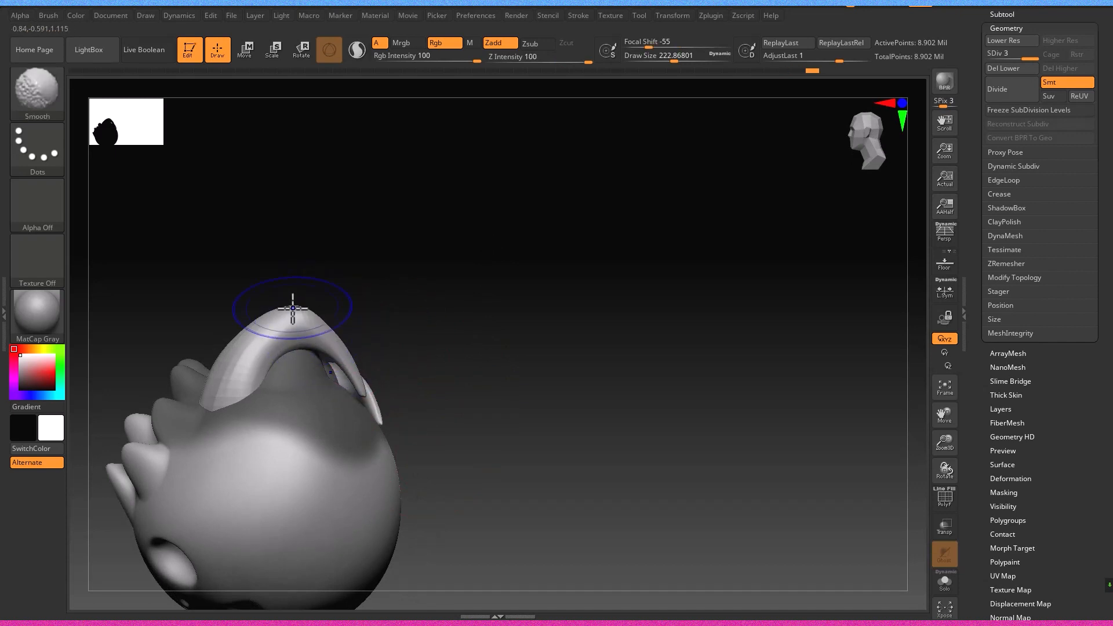
{"action": "mouse_move", "coordinate": [344, 350]}
{"action": "right_mouse_down"}
{"action": "mouse_move", "coordinate": [308, 376]}
{"action": "mouse_move", "coordinate": [355, 348]}
{"action": "right_mouse_up"}
{"action": "mouse_move", "coordinate": [337, 410]}
{"action": "right_mouse_down"}
{"action": "mouse_move", "coordinate": [412, 390]}
{"action": "mouse_move", "coordinate": [319, 339]}
{"action": "right_mouse_up"}
{"action": "mouse_move", "coordinate": [339, 393]}
{"action": "right_mouse_down"}
{"action": "mouse_move", "coordinate": [268, 444]}
{"action": "mouse_move", "coordinate": [312, 508]}
{"action": "right_mouse_up"}
{"action": "mouse_move", "coordinate": [282, 464]}
{"action": "right_mouse_down"}
{"action": "mouse_move", "coordinate": [316, 435]}
{"action": "mouse_move", "coordinate": [550, 365]}
{"action": "right_mouse_up"}
{"action": "left_click_drag", "start_coordinate": [462, 343], "coordinate": [507, 344]}
{"action": "mouse_move", "coordinate": [507, 343]}
{"action": "right_mouse_down"}
{"action": "mouse_move", "coordinate": [527, 353]}
{"action": "mouse_move", "coordinate": [525, 382]}
{"action": "right_mouse_up"}
{"action": "mouse_move", "coordinate": [718, 467]}
{"action": "left_mouse_down"}
{"action": "mouse_move", "coordinate": [642, 419]}
{"action": "mouse_move", "coordinate": [584, 422]}
{"action": "mouse_move", "coordinate": [616, 368]}
{"action": "mouse_move", "coordinate": [516, 314]}
{"action": "left_mouse_up"}
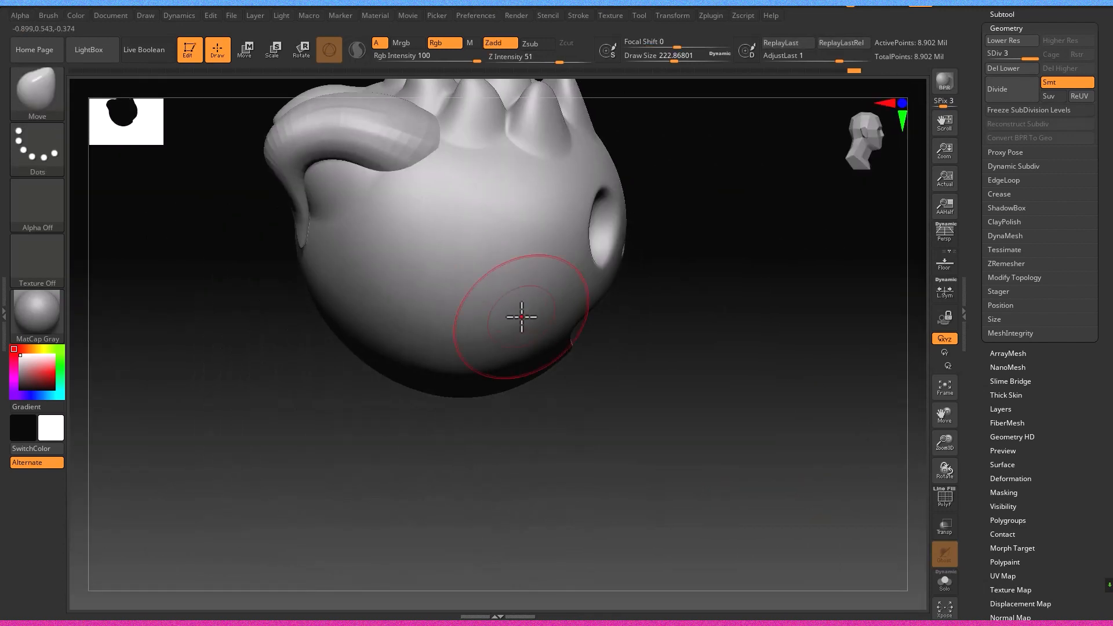
Reshape the sides of the head with the Move brush at a draw size of about 542
{"action": "mouse_move", "coordinate": [596, 398]}
{"action": "left_mouse_down"}
{"action": "mouse_move", "coordinate": [572, 403]}
{"action": "mouse_move", "coordinate": [582, 388]}
{"action": "mouse_move", "coordinate": [481, 370]}
{"action": "mouse_move", "coordinate": [691, 323]}
{"action": "mouse_move", "coordinate": [736, 353]}
{"action": "mouse_move", "coordinate": [758, 350]}
{"action": "left_mouse_up"}
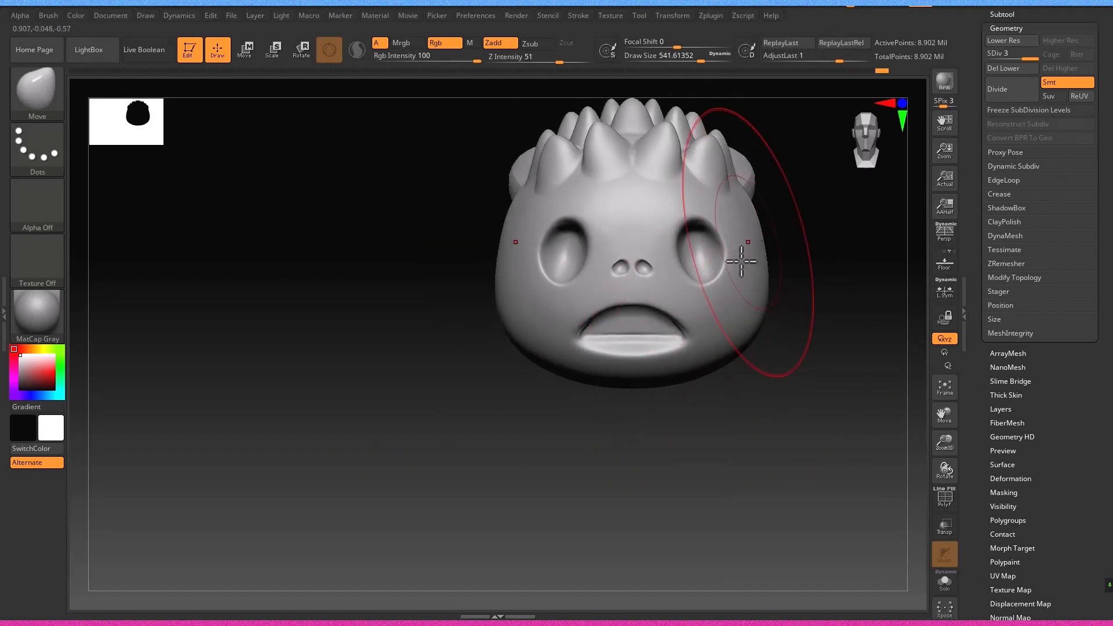
{"action": "right_click_drag", "start_coordinate": [659, 371], "coordinate": [661, 357], "text": "ctrl"}
{"action": "key", "text": "s"}
{"action": "left_click_drag", "start_coordinate": [662, 358], "coordinate": [644, 358]}
{"action": "left_click_drag", "start_coordinate": [470, 342], "coordinate": [483, 333]}
Refine the upper lip and mouth corners with the Move brush at a draw size of about 124, smoothing the lips
{"action": "right_click_drag", "start_coordinate": [666, 351], "coordinate": [668, 335], "text": "ctrl"}
{"action": "key", "text": "s"}
{"action": "left_click_drag", "start_coordinate": [668, 335], "coordinate": [619, 329]}
{"action": "mouse_move", "coordinate": [543, 347]}
{"action": "left_mouse_down"}
{"action": "mouse_move", "coordinate": [533, 335]}
{"action": "mouse_move", "coordinate": [574, 369]}
{"action": "left_mouse_up"}
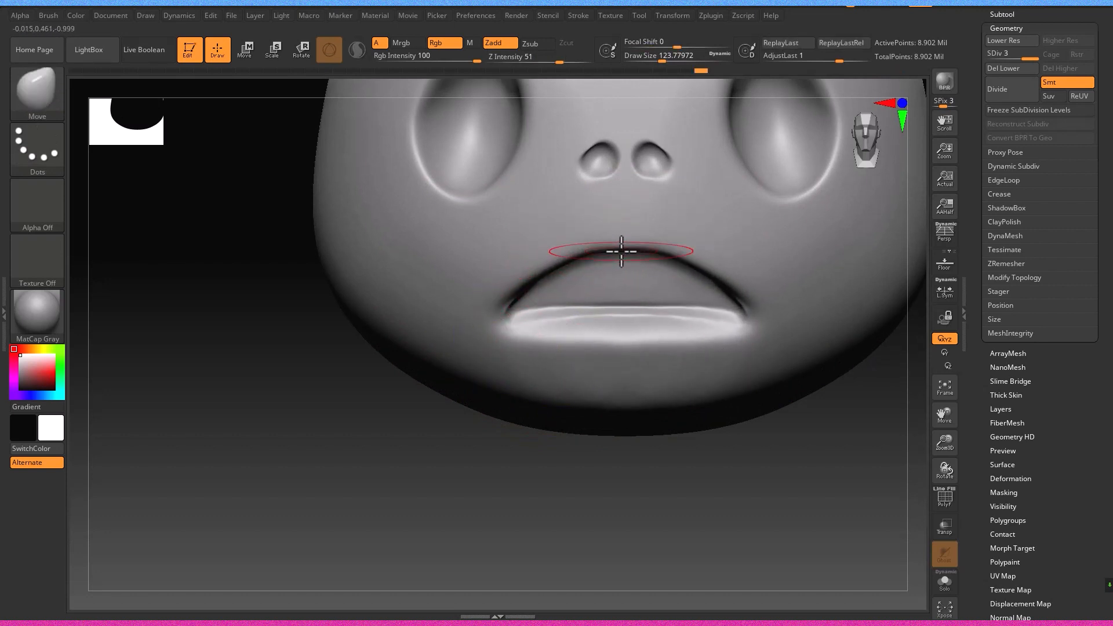
{"action": "left_click_drag", "start_coordinate": [514, 304], "coordinate": [607, 329], "text": "shift"}
{"action": "right_click_drag", "start_coordinate": [519, 299], "coordinate": [585, 190]}
{"action": "left_click_drag", "start_coordinate": [249, 348], "coordinate": [149, 418], "text": "ctrl"}
{"action": "left_click_drag", "start_coordinate": [493, 293], "coordinate": [488, 296], "text": "shift"}
{"action": "mouse_move", "coordinate": [499, 291]}
{"action": "right_mouse_down"}
{"action": "mouse_move", "coordinate": [603, 325]}
{"action": "mouse_move", "coordinate": [617, 360]}
{"action": "mouse_move", "coordinate": [574, 410]}
{"action": "mouse_move", "coordinate": [478, 454]}
{"action": "right_mouse_up"}
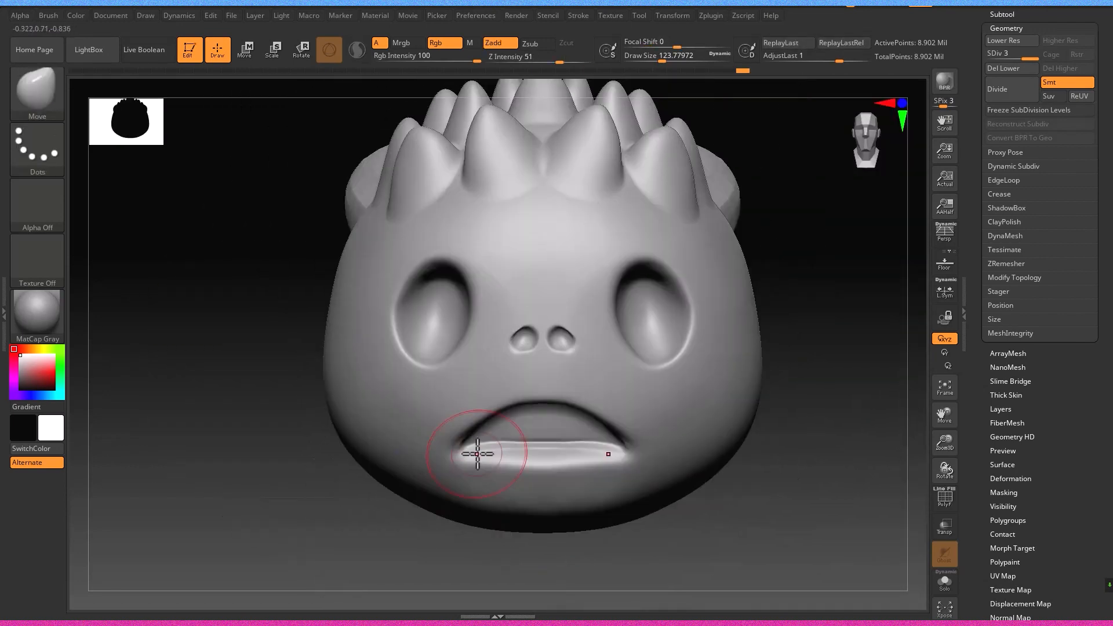
Carve wrinkle grooves across the forehead, front spikes and around the eyes with the Rake brush at Z intensity 4
{"action": "key", "text": "b"}
{"action": "key", "text": "r"}
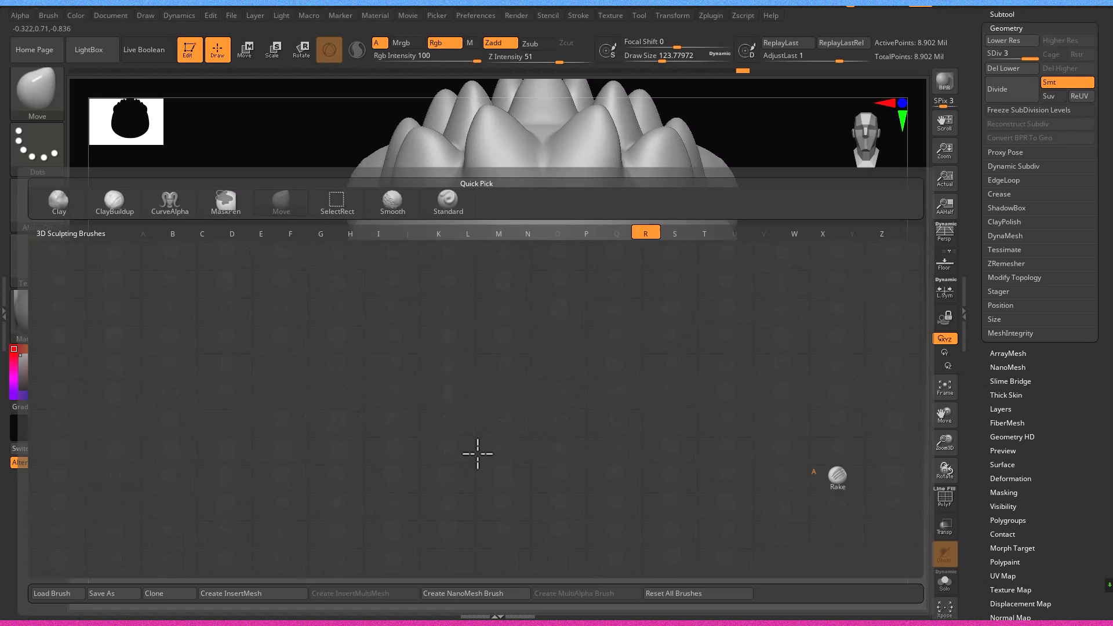
{"action": "left_click", "coordinate": [836, 477]}
{"action": "left_click_drag", "start_coordinate": [534, 298], "coordinate": [510, 221]}
{"action": "key", "text": "ctrl+z"}
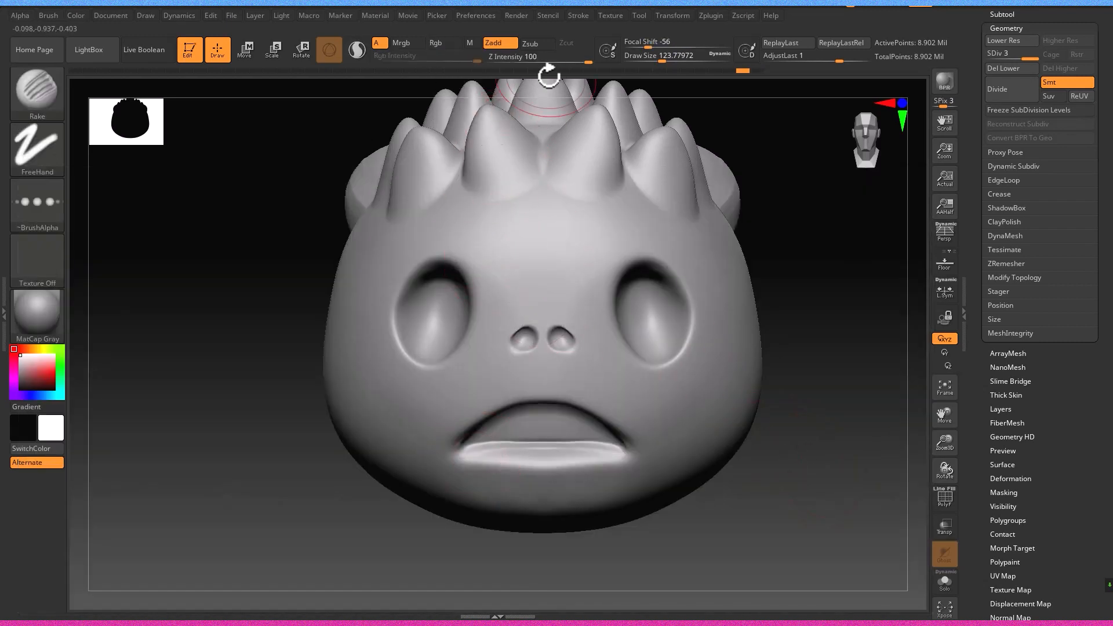
{"action": "mouse_move", "coordinate": [493, 145]}
{"action": "left_mouse_down"}
{"action": "mouse_move", "coordinate": [512, 203]}
{"action": "mouse_move", "coordinate": [464, 157]}
{"action": "mouse_move", "coordinate": [400, 136]}
{"action": "left_mouse_up"}
{"action": "right_click_drag", "start_coordinate": [348, 232], "coordinate": [464, 232]}
{"action": "left_click_drag", "start_coordinate": [339, 197], "coordinate": [347, 268]}
{"action": "left_click_drag", "start_coordinate": [423, 199], "coordinate": [398, 325]}
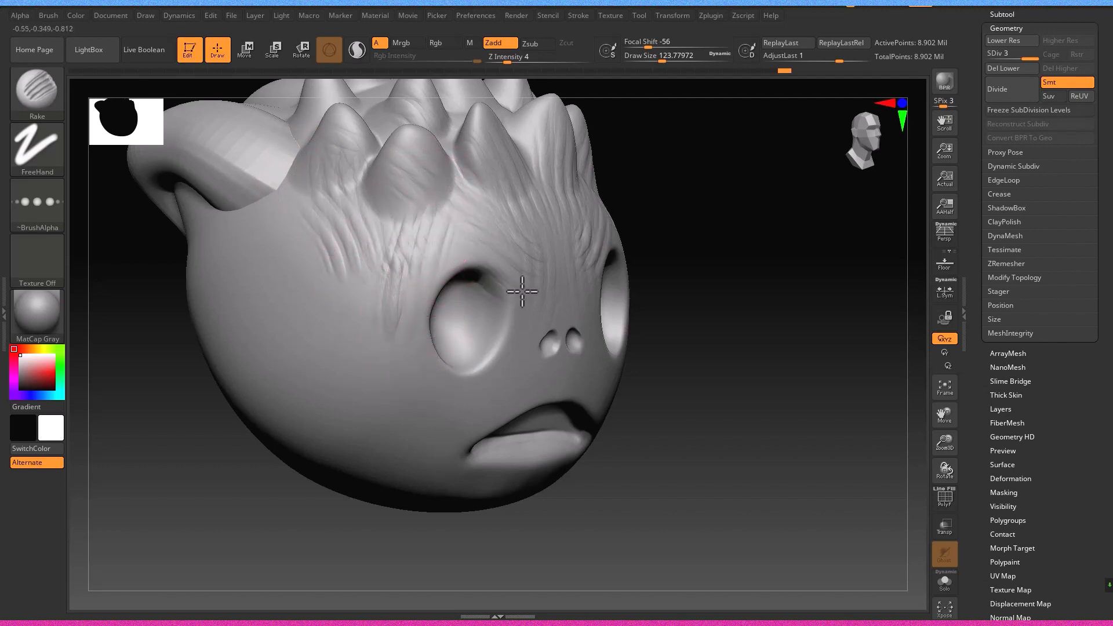
{"action": "right_click_drag", "start_coordinate": [537, 293], "coordinate": [548, 286]}
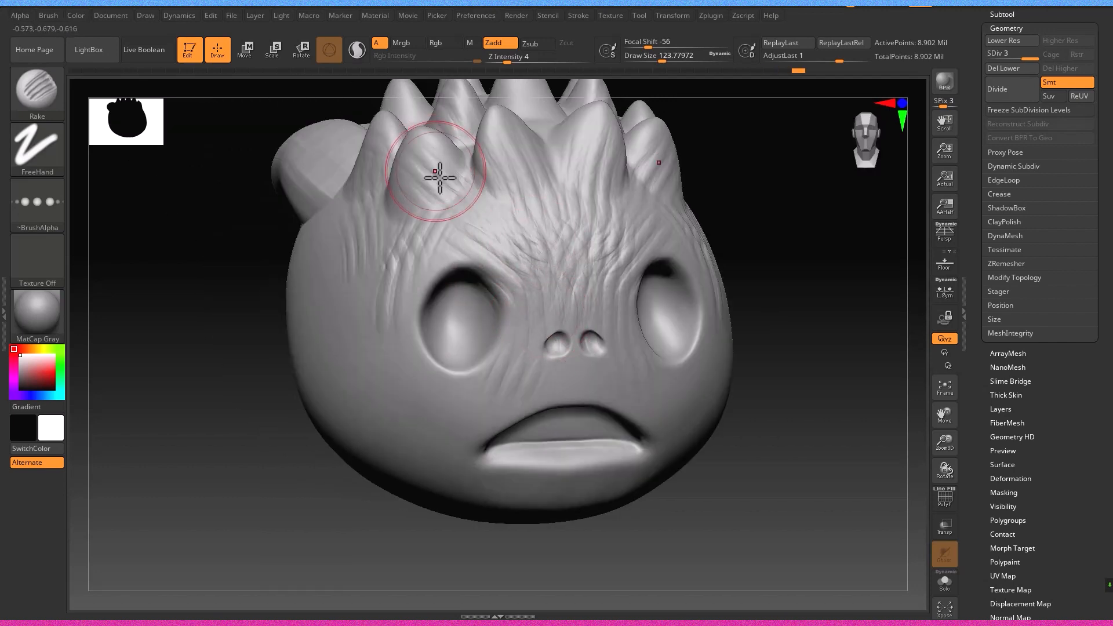
Rake grooves over the top of the crown and between its spikes
{"action": "mouse_move", "coordinate": [440, 177]}
{"action": "right_mouse_down"}
{"action": "mouse_move", "coordinate": [455, 291]}
{"action": "mouse_move", "coordinate": [597, 149]}
{"action": "mouse_move", "coordinate": [520, 138]}
{"action": "right_mouse_up"}
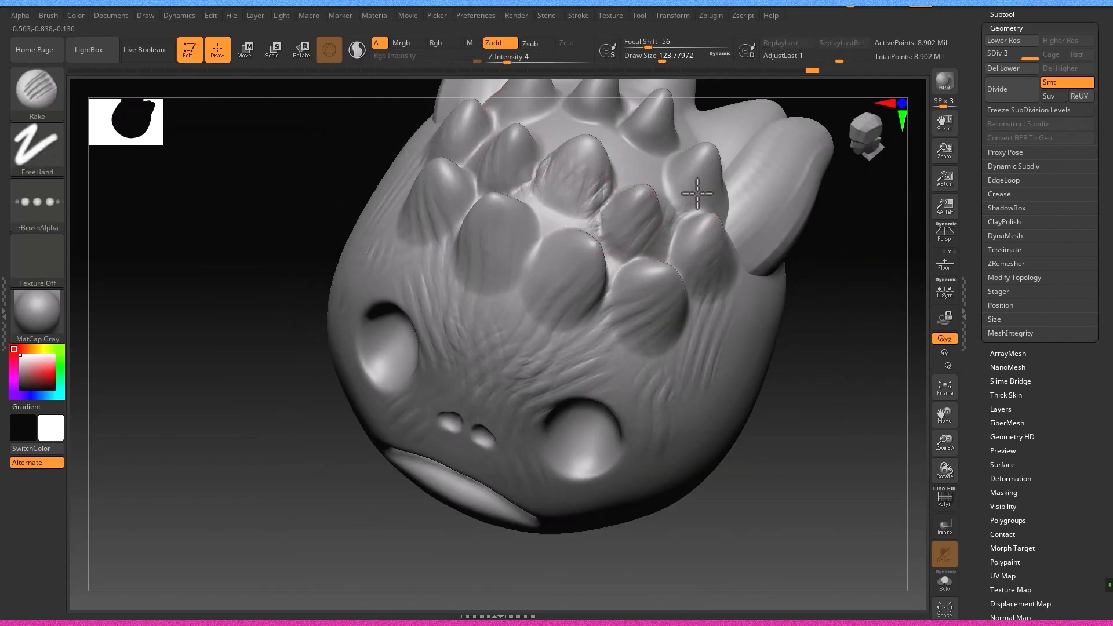
{"action": "mouse_move", "coordinate": [697, 218]}
{"action": "right_mouse_down"}
{"action": "mouse_move", "coordinate": [666, 269]}
{"action": "mouse_move", "coordinate": [526, 228]}
{"action": "right_mouse_up"}
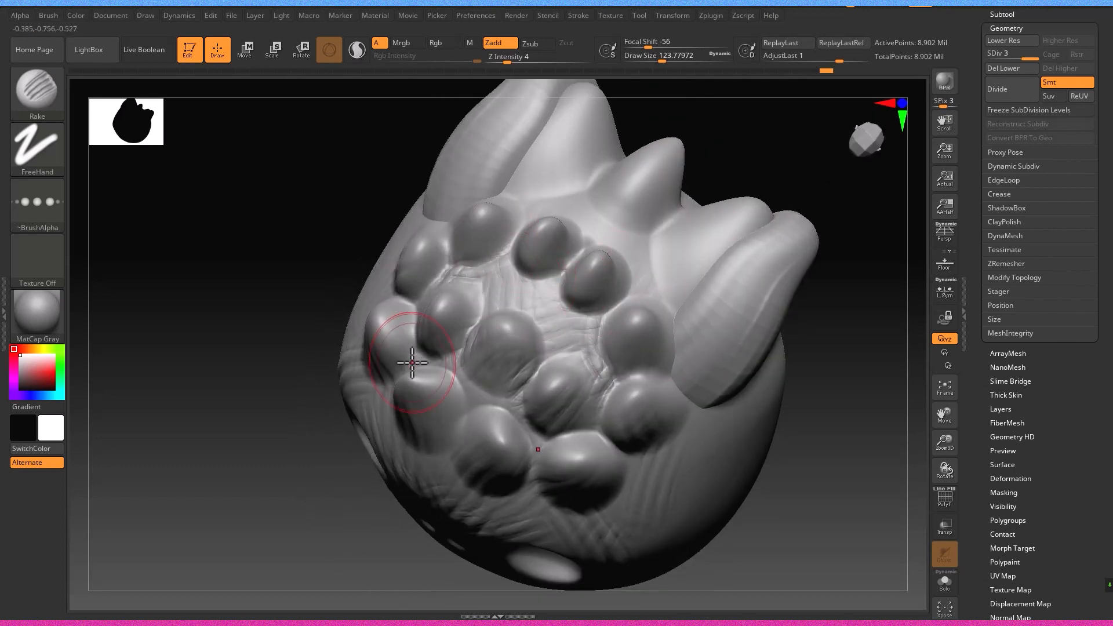
{"action": "right_click_drag", "start_coordinate": [433, 230], "coordinate": [382, 235]}
{"action": "mouse_move", "coordinate": [522, 239]}
{"action": "right_mouse_down"}
{"action": "mouse_move", "coordinate": [644, 293]}
{"action": "mouse_move", "coordinate": [600, 320]}
{"action": "right_mouse_up"}
{"action": "mouse_move", "coordinate": [689, 288]}
{"action": "left_mouse_down"}
{"action": "mouse_move", "coordinate": [770, 311]}
{"action": "mouse_move", "coordinate": [800, 356]}
{"action": "mouse_move", "coordinate": [644, 378]}
{"action": "left_mouse_up"}
Rake flowing grooves along the side of the head from below the horn down to the cheek
{"action": "mouse_move", "coordinate": [578, 454]}
{"action": "right_mouse_down"}
{"action": "mouse_move", "coordinate": [659, 435]}
{"action": "mouse_move", "coordinate": [512, 315]}
{"action": "mouse_move", "coordinate": [423, 280]}
{"action": "mouse_move", "coordinate": [326, 439]}
{"action": "right_mouse_up"}
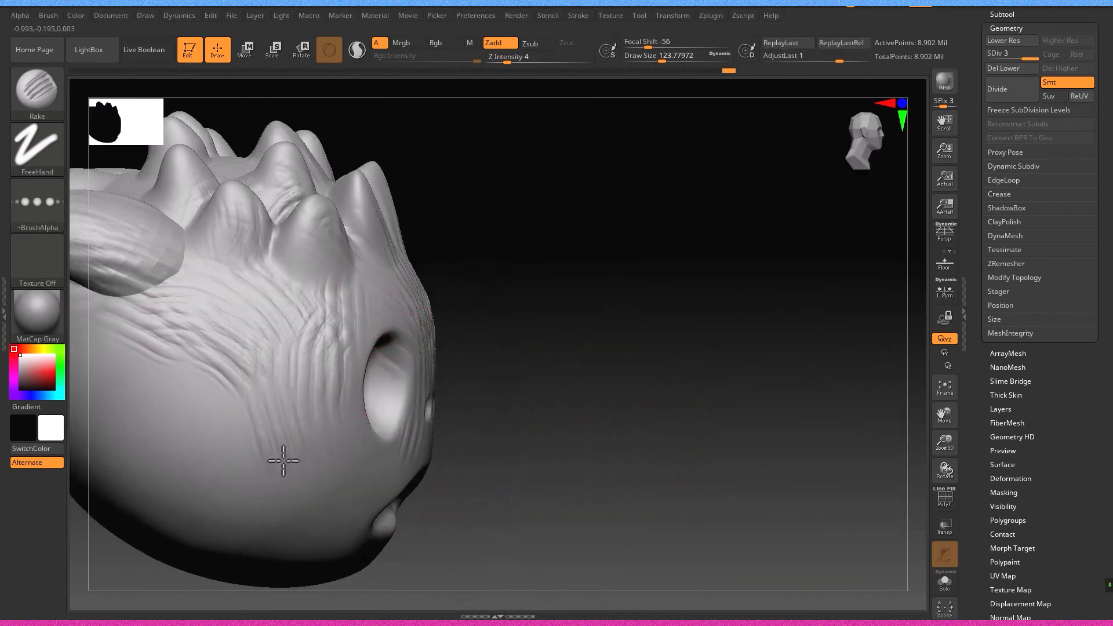
{"action": "right_click_drag", "start_coordinate": [189, 360], "coordinate": [248, 330]}
{"action": "left_click_drag", "start_coordinate": [182, 286], "coordinate": [237, 410]}
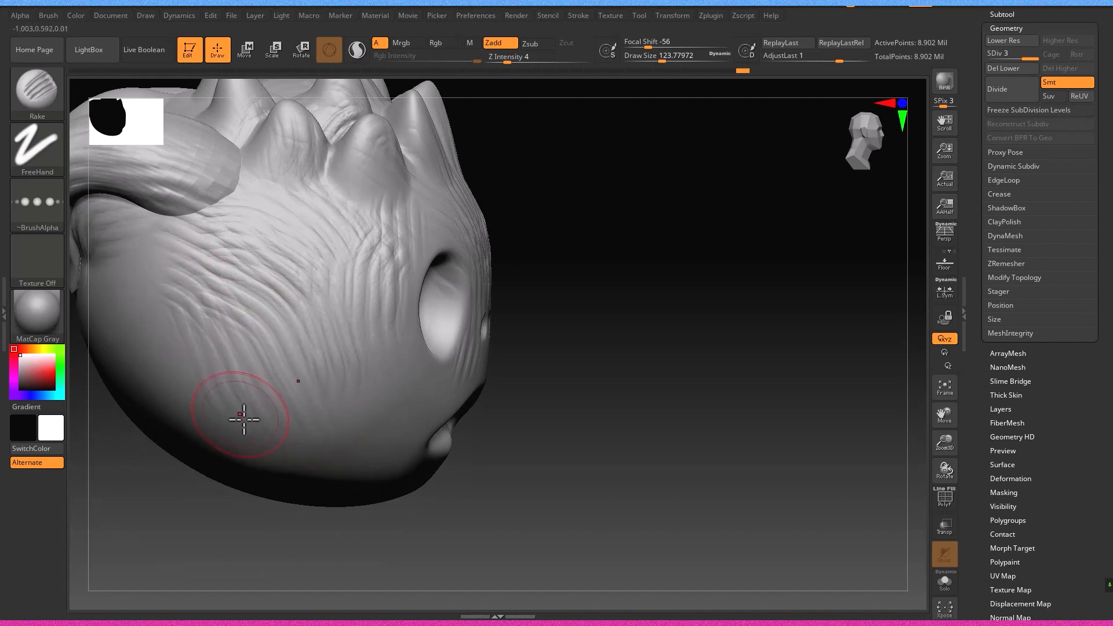
{"action": "mouse_move", "coordinate": [136, 392]}
{"action": "right_mouse_down"}
{"action": "mouse_move", "coordinate": [281, 336]}
{"action": "mouse_move", "coordinate": [281, 360]}
{"action": "mouse_move", "coordinate": [314, 154]}
{"action": "right_mouse_up"}
{"action": "mouse_move", "coordinate": [332, 410]}
{"action": "right_mouse_down"}
{"action": "mouse_move", "coordinate": [355, 269]}
{"action": "mouse_move", "coordinate": [361, 502]}
{"action": "right_mouse_up"}
Rake grooves over the back of the head, the horns and the large back spikes
{"action": "mouse_move", "coordinate": [359, 339]}
{"action": "right_mouse_down"}
{"action": "mouse_move", "coordinate": [325, 313]}
{"action": "mouse_move", "coordinate": [298, 319]}
{"action": "right_mouse_up"}
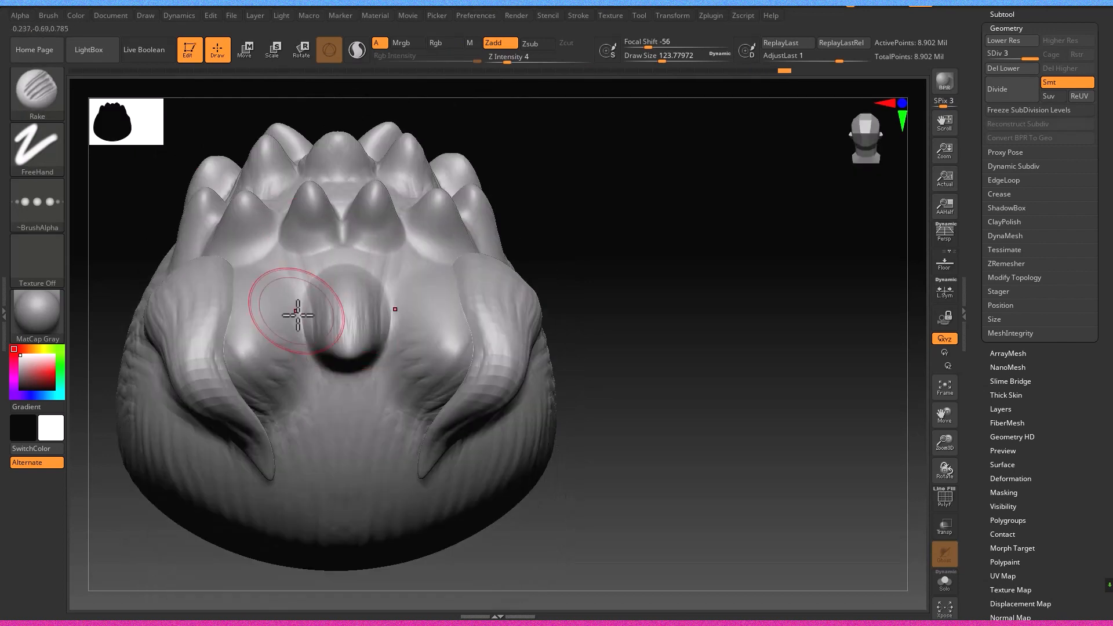
{"action": "mouse_move", "coordinate": [256, 253]}
{"action": "right_mouse_down"}
{"action": "mouse_move", "coordinate": [365, 283]}
{"action": "mouse_move", "coordinate": [416, 368]}
{"action": "mouse_move", "coordinate": [338, 326]}
{"action": "right_mouse_up"}
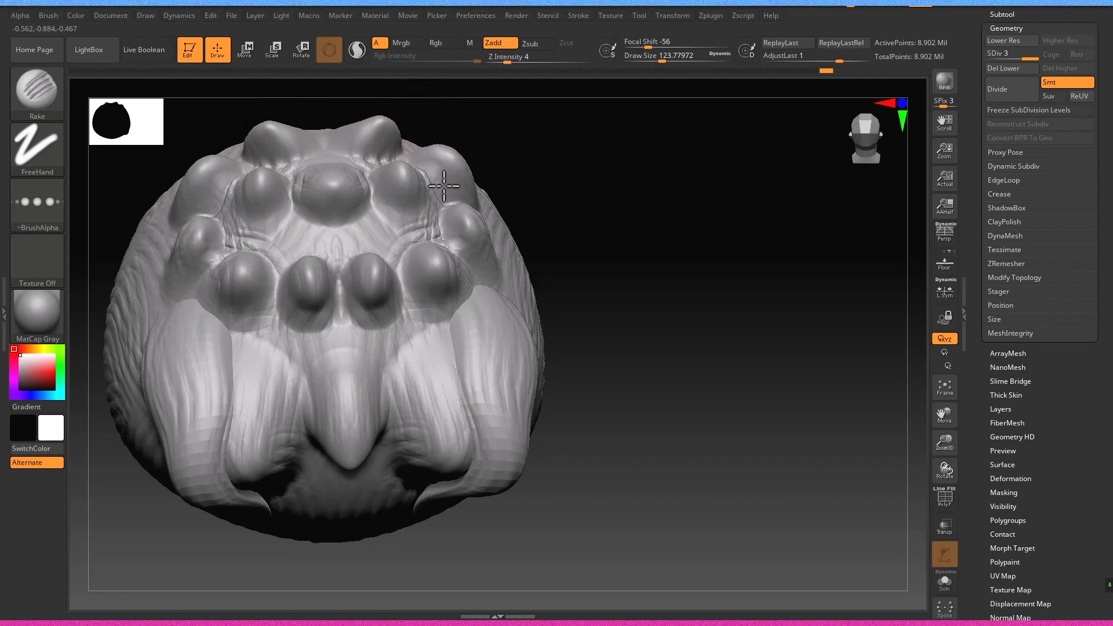
{"action": "right_click_drag", "start_coordinate": [392, 223], "coordinate": [439, 245]}
Widen the jaw and adjust the lower lip with the Move brush at a draw size of about 293
{"action": "mouse_move", "coordinate": [577, 335]}
{"action": "right_mouse_down"}
{"action": "mouse_move", "coordinate": [460, 296]}
{"action": "mouse_move", "coordinate": [570, 423]}
{"action": "mouse_move", "coordinate": [659, 409]}
{"action": "right_mouse_up"}
{"action": "key", "text": "s"}
{"action": "key", "text": "b"}
{"action": "key", "text": "m"}
{"action": "key", "text": "v"}
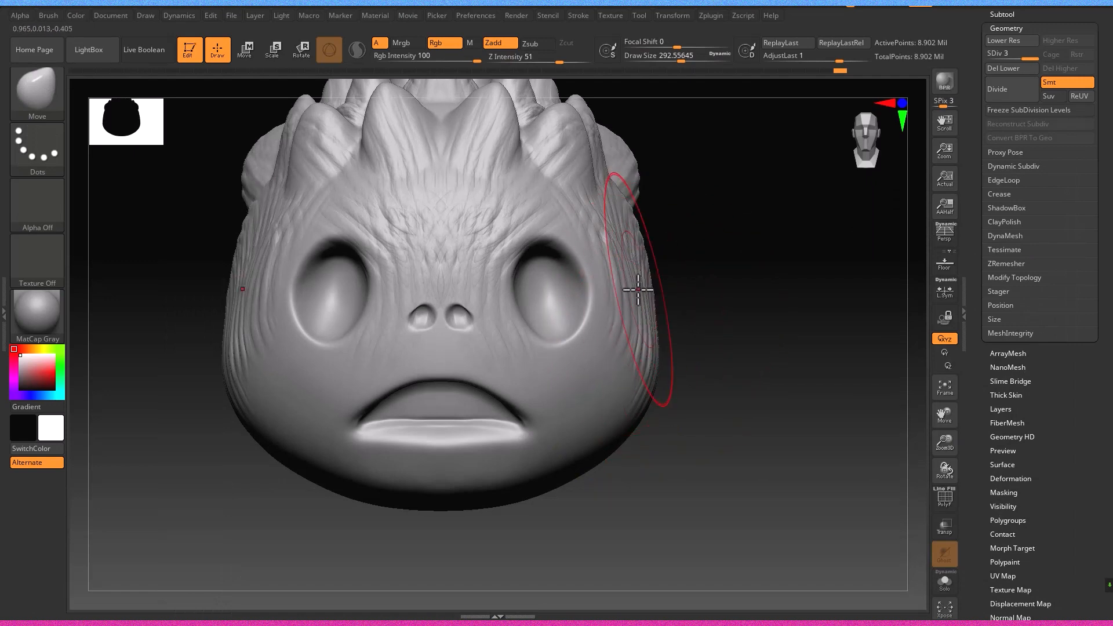
{"action": "left_click_drag", "start_coordinate": [651, 398], "coordinate": [667, 409]}
{"action": "left_click_drag", "start_coordinate": [438, 443], "coordinate": [435, 421]}
{"action": "mouse_move", "coordinate": [365, 424]}
{"action": "right_mouse_down"}
{"action": "mouse_move", "coordinate": [512, 464]}
{"action": "mouse_move", "coordinate": [487, 469]}
{"action": "mouse_move", "coordinate": [517, 451]}
{"action": "right_mouse_up"}
{"action": "mouse_move", "coordinate": [476, 485]}
{"action": "right_mouse_down"}
{"action": "mouse_move", "coordinate": [499, 470]}
{"action": "mouse_move", "coordinate": [480, 450]}
{"action": "mouse_move", "coordinate": [671, 428]}
{"action": "mouse_move", "coordinate": [660, 460]}
{"action": "mouse_move", "coordinate": [616, 406]}
{"action": "right_mouse_up"}
Reshape the nose and mouth area with the Move brush at a draw size of about 124
{"action": "key", "text": "s"}
{"action": "left_click_drag", "start_coordinate": [615, 381], "coordinate": [574, 380]}
{"action": "right_click_drag", "start_coordinate": [563, 378], "coordinate": [562, 468], "text": "alt"}
{"action": "mouse_move", "coordinate": [563, 341]}
{"action": "right_mouse_down", "text": "alt"}
{"action": "mouse_move", "coordinate": [541, 393]}
{"action": "mouse_move", "coordinate": [562, 402]}
{"action": "mouse_move", "coordinate": [561, 336]}
{"action": "right_mouse_up", "text": "alt"}
{"action": "mouse_move", "coordinate": [491, 352]}
{"action": "right_mouse_down"}
{"action": "mouse_move", "coordinate": [480, 364]}
{"action": "mouse_move", "coordinate": [493, 365]}
{"action": "mouse_move", "coordinate": [458, 298]}
{"action": "right_mouse_up"}
{"action": "right_click_drag", "start_coordinate": [562, 342], "coordinate": [531, 326], "text": "ctrl"}
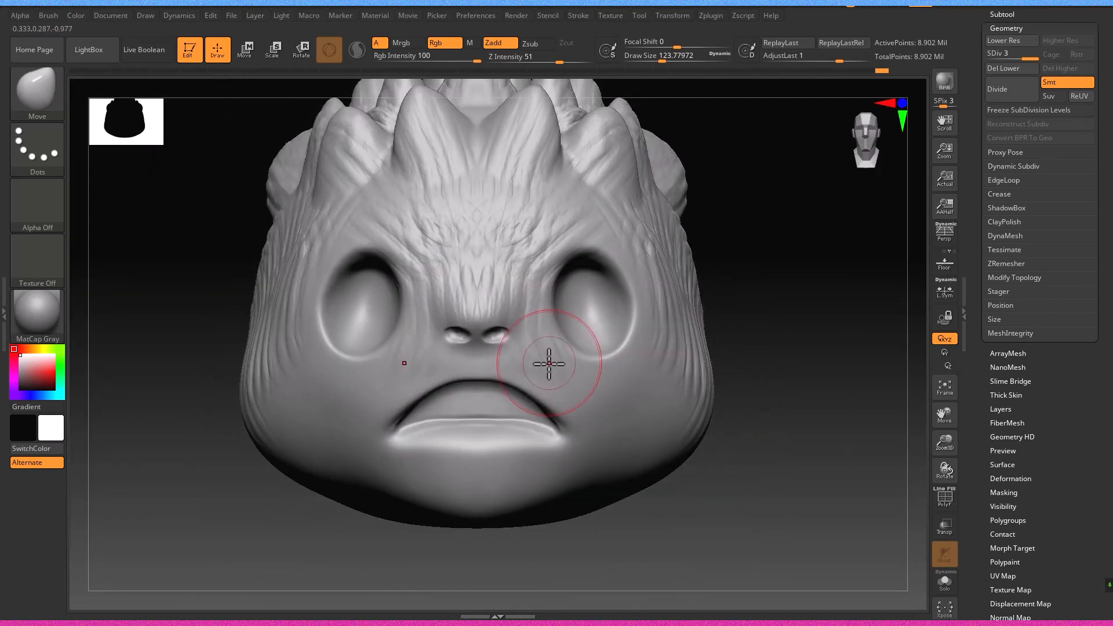
Build up a small bump in the middle of the lower lip with the ClayBuildup brush
{"action": "key", "text": "b"}
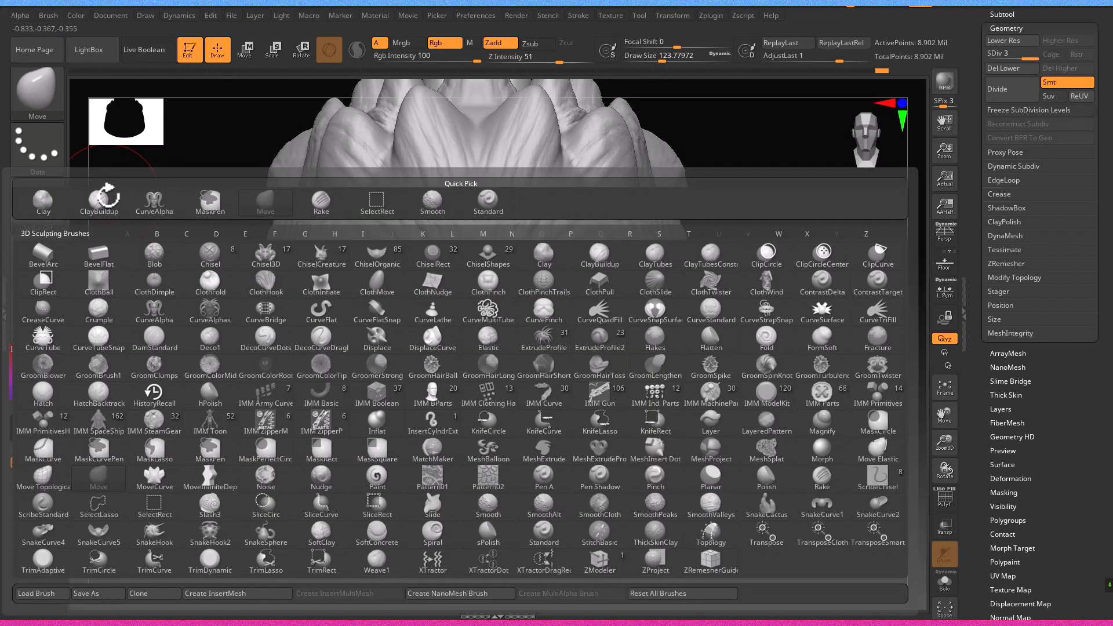
{"action": "key", "text": "c"}
{"action": "key", "text": "b"}
{"action": "key", "text": "s"}
{"action": "left_click_drag", "start_coordinate": [442, 347], "coordinate": [423, 352]}
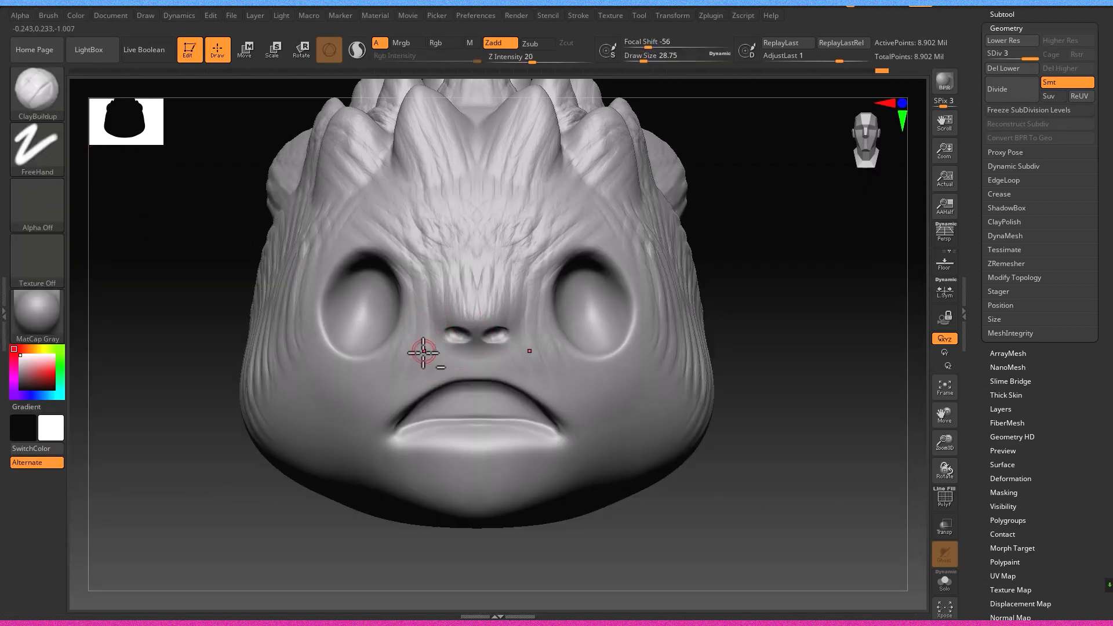
{"action": "right_click_drag", "start_coordinate": [422, 352], "coordinate": [441, 423], "text": "ctrl"}
{"action": "left_click_drag", "start_coordinate": [626, 512], "coordinate": [589, 517]}
{"action": "key", "text": "ctrl+z"}
{"action": "right_click_drag", "start_coordinate": [582, 512], "coordinate": [559, 495]}
{"action": "mouse_move", "coordinate": [565, 468]}
{"action": "left_mouse_down"}
{"action": "mouse_move", "coordinate": [547, 470]}
{"action": "mouse_move", "coordinate": [562, 506]}
{"action": "left_mouse_up"}
{"action": "right_click_drag", "start_coordinate": [562, 507], "coordinate": [598, 395]}
Build up and smooth more clay detail on the face, adjusting the brush size and lowering the Z intensity
{"action": "key", "text": "s"}
{"action": "mouse_move", "coordinate": [523, 279]}
{"action": "left_mouse_down"}
{"action": "mouse_move", "coordinate": [524, 293]}
{"action": "mouse_move", "coordinate": [538, 293]}
{"action": "mouse_move", "coordinate": [510, 251]}
{"action": "left_mouse_up"}
{"action": "key", "text": "ctrl+z"}
{"action": "left_click_drag", "start_coordinate": [486, 207], "coordinate": [534, 279]}
{"action": "mouse_move", "coordinate": [534, 273]}
{"action": "left_mouse_down", "text": "shift"}
{"action": "mouse_move", "coordinate": [519, 251]}
{"action": "mouse_move", "coordinate": [493, 251]}
{"action": "left_mouse_up", "text": "shift"}
{"action": "key", "text": "s"}
{"action": "mouse_move", "coordinate": [426, 232]}
{"action": "left_mouse_down"}
{"action": "mouse_move", "coordinate": [457, 276]}
{"action": "mouse_move", "coordinate": [484, 290]}
{"action": "left_mouse_up"}
{"action": "key", "text": "ctrl+z"}
{"action": "left_click_drag", "start_coordinate": [530, 58], "coordinate": [507, 60]}
{"action": "mouse_move", "coordinate": [430, 256]}
{"action": "left_mouse_down"}
{"action": "mouse_move", "coordinate": [474, 311]}
{"action": "mouse_move", "coordinate": [557, 325]}
{"action": "mouse_move", "coordinate": [536, 375]}
{"action": "left_mouse_up"}
{"action": "right_click_drag", "start_coordinate": [438, 358], "coordinate": [234, 426], "text": "ctrl"}
{"action": "right_click_drag", "start_coordinate": [314, 415], "coordinate": [478, 447], "text": "ctrl"}
Adjust the mouth and chin with the Move brush at a draw size of about 187
{"action": "key", "text": "b"}
{"action": "key", "text": "m"}
{"action": "key", "text": "v"}
{"action": "key", "text": "s"}
{"action": "left_click_drag", "start_coordinate": [515, 455], "coordinate": [541, 464]}
{"action": "left_click_drag", "start_coordinate": [471, 505], "coordinate": [469, 485]}
{"action": "mouse_move", "coordinate": [470, 485]}
{"action": "right_mouse_down"}
{"action": "mouse_move", "coordinate": [537, 457]}
{"action": "mouse_move", "coordinate": [466, 453]}
{"action": "right_mouse_up"}
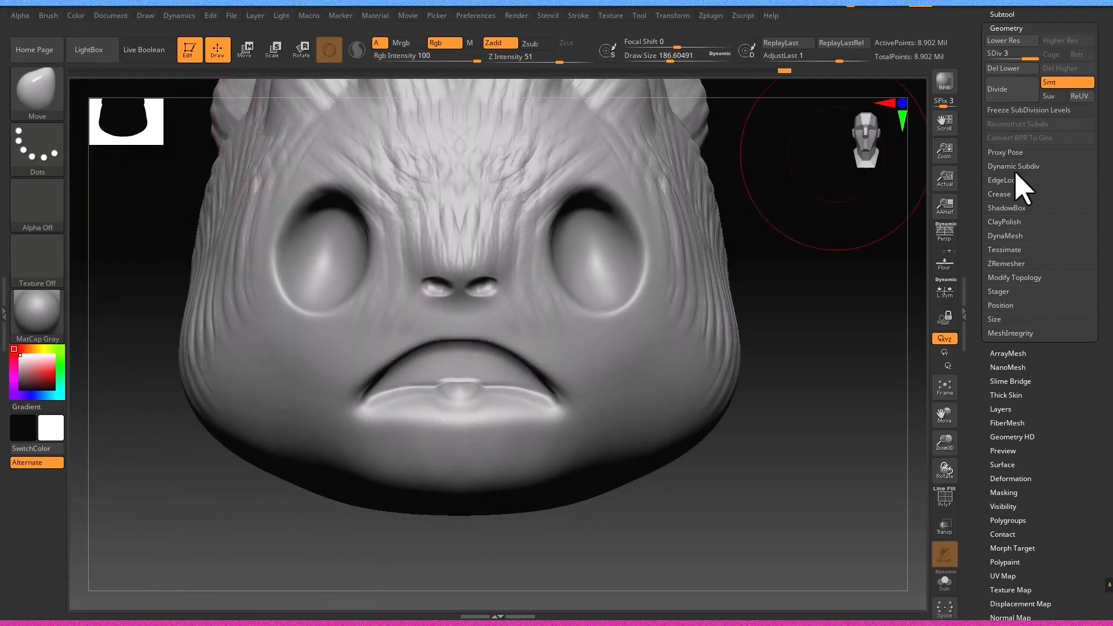
Append a sphere as a new subtool and make it the active subtool
{"action": "left_click_drag", "start_coordinate": [1016, 173], "coordinate": [1016, 288]}
{"action": "left_click", "coordinate": [1008, 130]}
{"action": "left_click_drag", "start_coordinate": [1013, 134], "coordinate": [1015, 23]}
{"action": "left_click", "coordinate": [1046, 255]}
{"action": "left_click", "coordinate": [606, 283]}
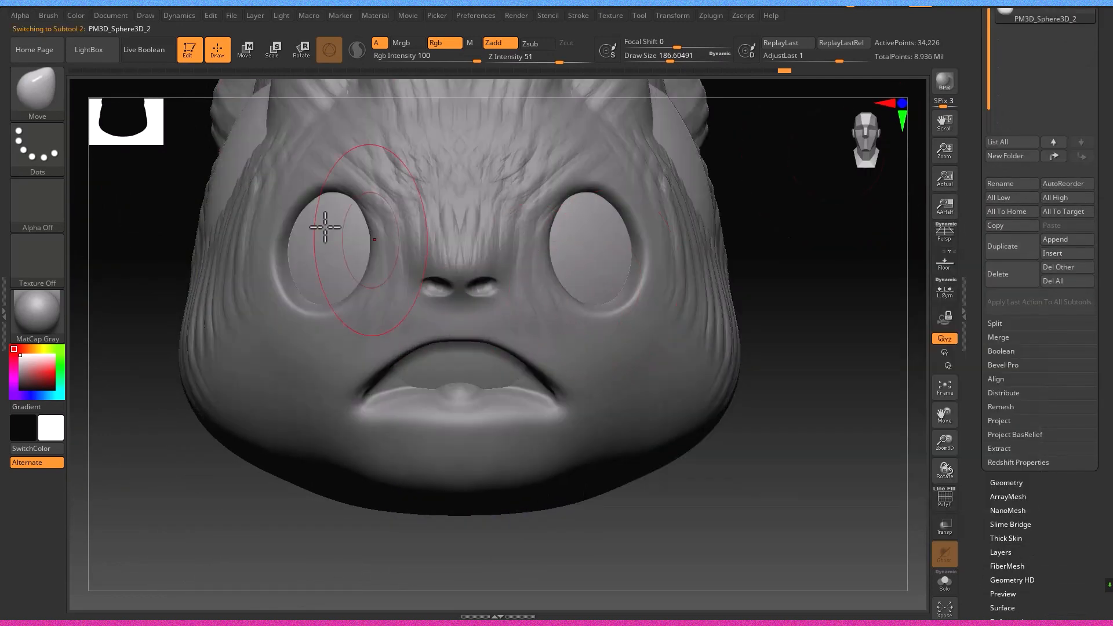
Move the new sphere straight down below the head with the gizmo
{"action": "left_click", "coordinate": [250, 54]}
{"action": "right_click_drag", "start_coordinate": [493, 278], "coordinate": [509, 217], "text": "ctrl"}
{"action": "right_click_drag", "start_coordinate": [510, 217], "coordinate": [533, 145], "text": "alt"}
{"action": "left_click_drag", "start_coordinate": [520, 133], "coordinate": [556, 355]}
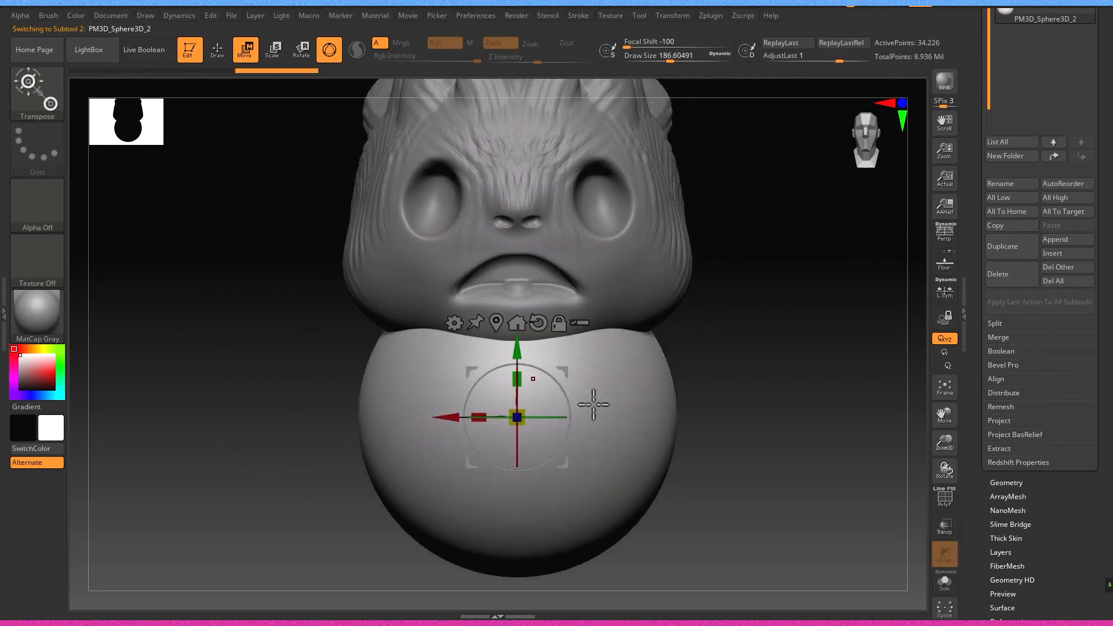
Lower the sphere further and scale it down to a small ball beneath the head
{"action": "right_click_drag", "start_coordinate": [524, 375], "coordinate": [539, 419], "text": "ctrl"}
{"action": "right_click_drag", "start_coordinate": [540, 419], "coordinate": [522, 333], "text": "alt"}
{"action": "left_click_drag", "start_coordinate": [501, 294], "coordinate": [504, 314]}
{"action": "key", "text": "ctrl+z"}
{"action": "left_click_drag", "start_coordinate": [501, 265], "coordinate": [501, 293]}
{"action": "left_click_drag", "start_coordinate": [465, 359], "coordinate": [478, 361]}
{"action": "mouse_move", "coordinate": [463, 361]}
{"action": "left_mouse_down"}
{"action": "mouse_move", "coordinate": [501, 362]}
{"action": "mouse_move", "coordinate": [448, 371]}
{"action": "mouse_move", "coordinate": [485, 360]}
{"action": "left_mouse_up"}
{"action": "key", "text": "ctrl+z"}
Stretch the sphere vertically into an elongated egg shape, adjust its position below the head and return to Draw mode
{"action": "right_click_drag", "start_coordinate": [511, 432], "coordinate": [562, 438]}
{"action": "left_click_drag", "start_coordinate": [501, 323], "coordinate": [506, 342]}
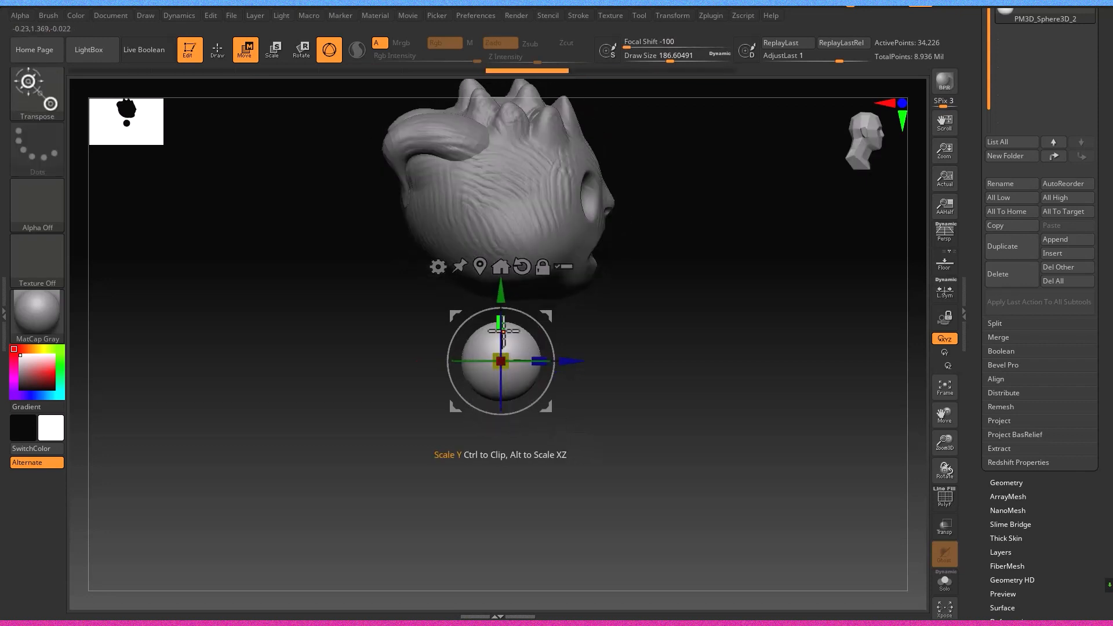
{"action": "left_click_drag", "start_coordinate": [501, 293], "coordinate": [503, 347]}
{"action": "mouse_move", "coordinate": [580, 406]}
{"action": "right_mouse_down"}
{"action": "mouse_move", "coordinate": [527, 425]}
{"action": "mouse_move", "coordinate": [580, 427]}
{"action": "right_mouse_up"}
{"action": "right_click_drag", "start_coordinate": [485, 421], "coordinate": [450, 421], "text": "shift"}
{"action": "left_click_drag", "start_coordinate": [481, 420], "coordinate": [469, 421]}
{"action": "left_click", "coordinate": [218, 50]}
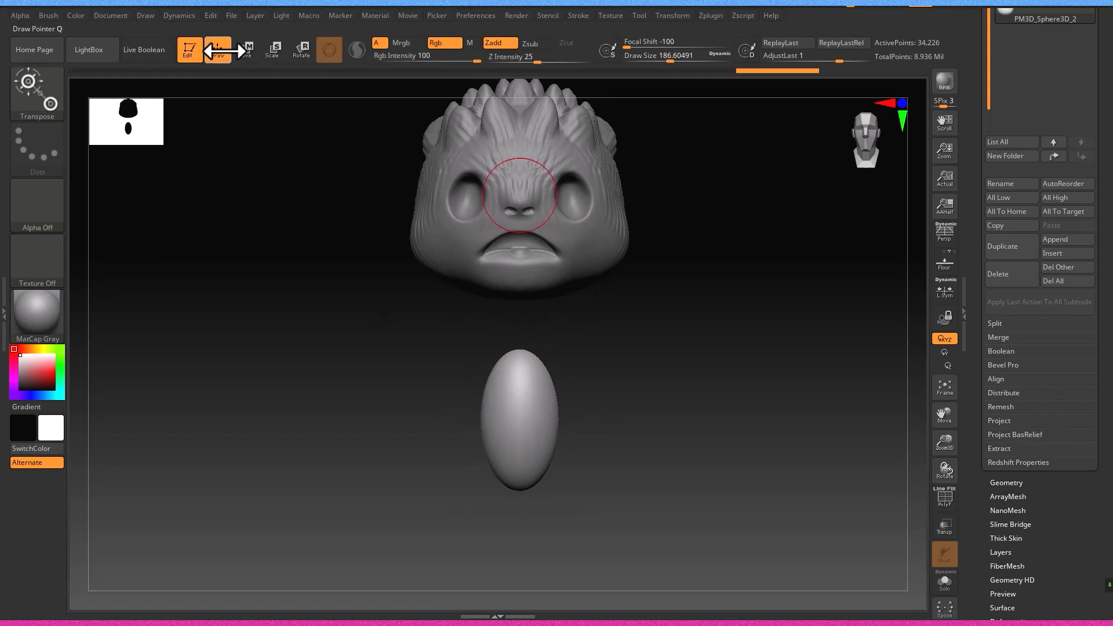
Turn on radial symmetry around Y with a radial count of 8 and taper the egg's lower half using the Move brush
{"action": "right_click_drag", "start_coordinate": [659, 510], "coordinate": [655, 555], "text": "ctrl"}
{"action": "left_click", "coordinate": [672, 15]}
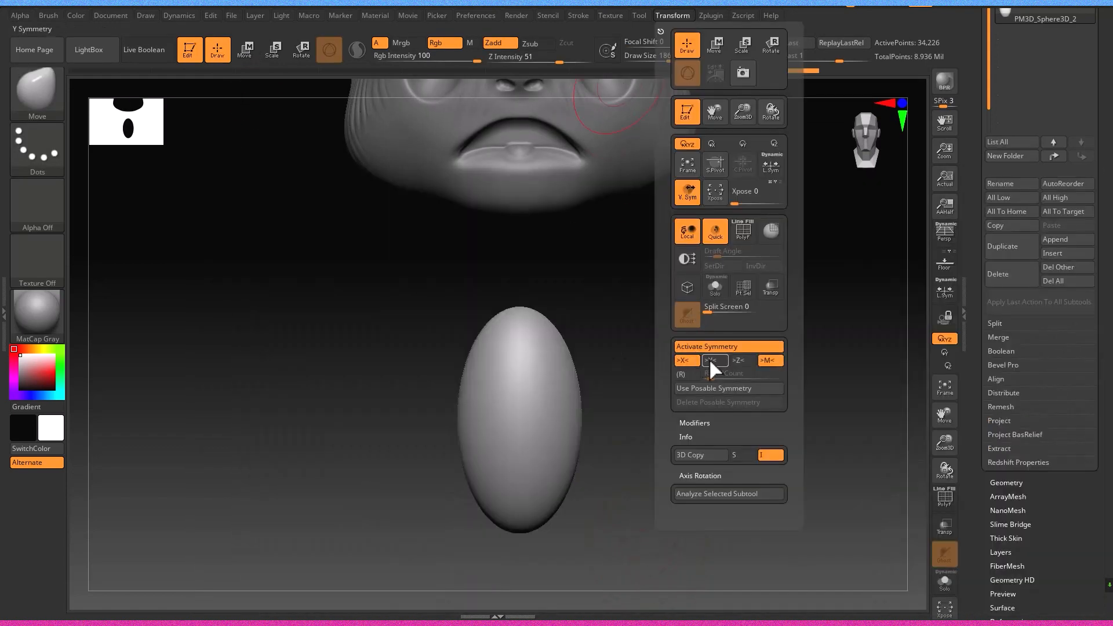
{"action": "left_click_drag", "start_coordinate": [555, 506], "coordinate": [541, 506]}
{"action": "left_click_drag", "start_coordinate": [577, 464], "coordinate": [561, 469]}
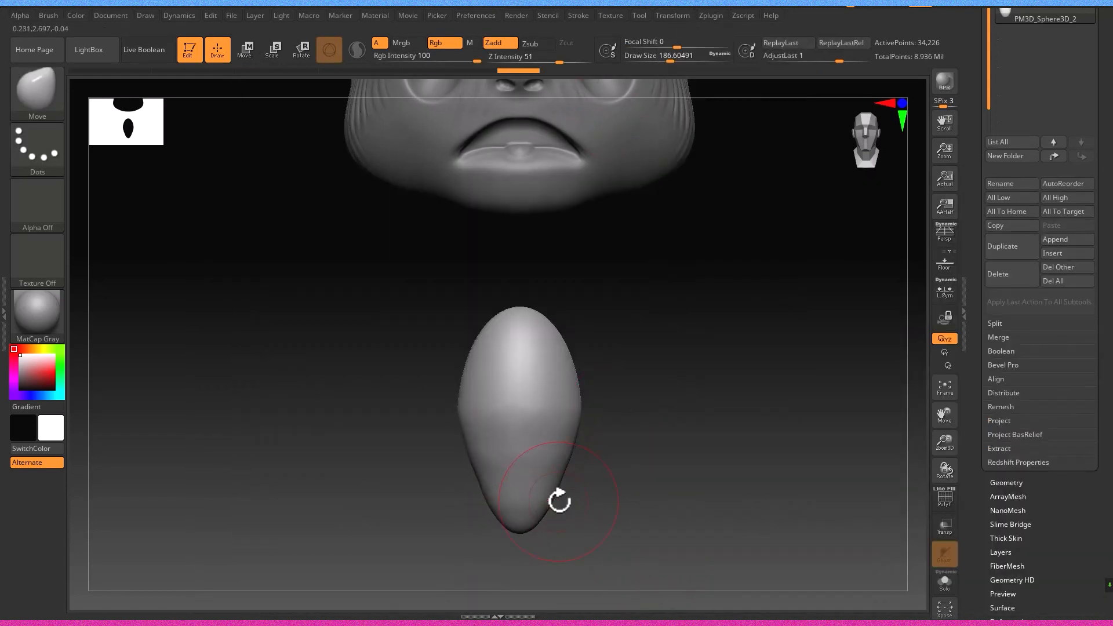
{"action": "right_click_drag", "start_coordinate": [615, 510], "coordinate": [629, 392], "text": "alt"}
{"action": "left_click_drag", "start_coordinate": [570, 387], "coordinate": [546, 397]}
{"action": "left_click_drag", "start_coordinate": [579, 311], "coordinate": [562, 321]}
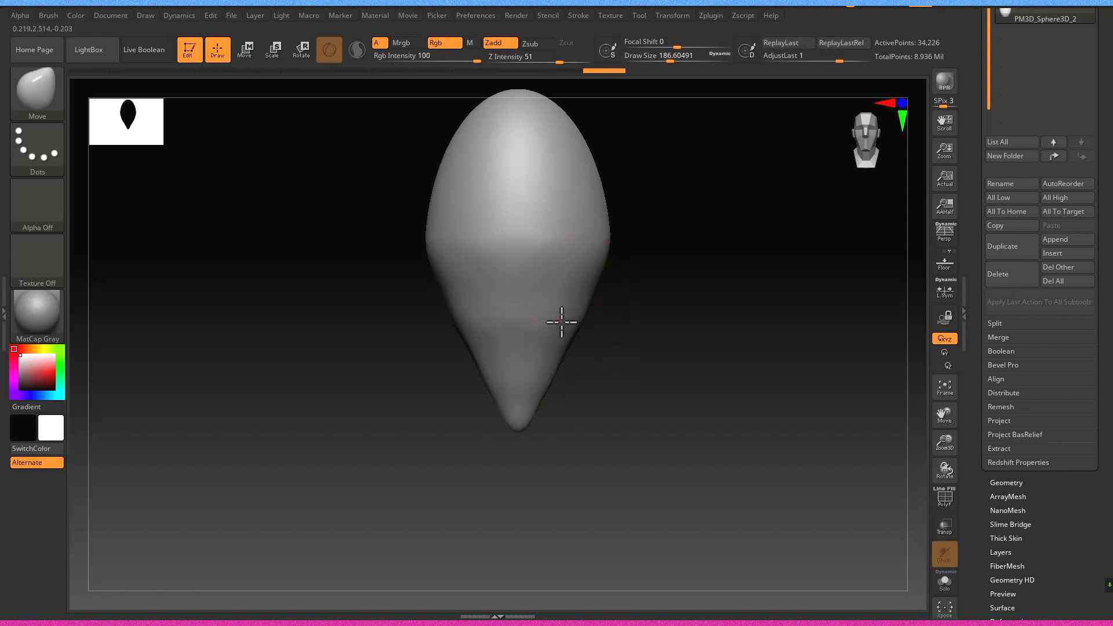
Pull the lower tip into a longer point, smooth the upper body, and switch back to X symmetry
{"action": "right_click_drag", "start_coordinate": [562, 323], "coordinate": [555, 412], "text": "alt"}
{"action": "mouse_move", "coordinate": [543, 468]}
{"action": "left_mouse_down"}
{"action": "mouse_move", "coordinate": [516, 487]}
{"action": "mouse_move", "coordinate": [520, 446]}
{"action": "mouse_move", "coordinate": [539, 502]}
{"action": "left_mouse_up"}
{"action": "left_click_drag", "start_coordinate": [551, 447], "coordinate": [562, 444]}
{"action": "left_click_drag", "start_coordinate": [449, 262], "coordinate": [489, 221], "text": "shift"}
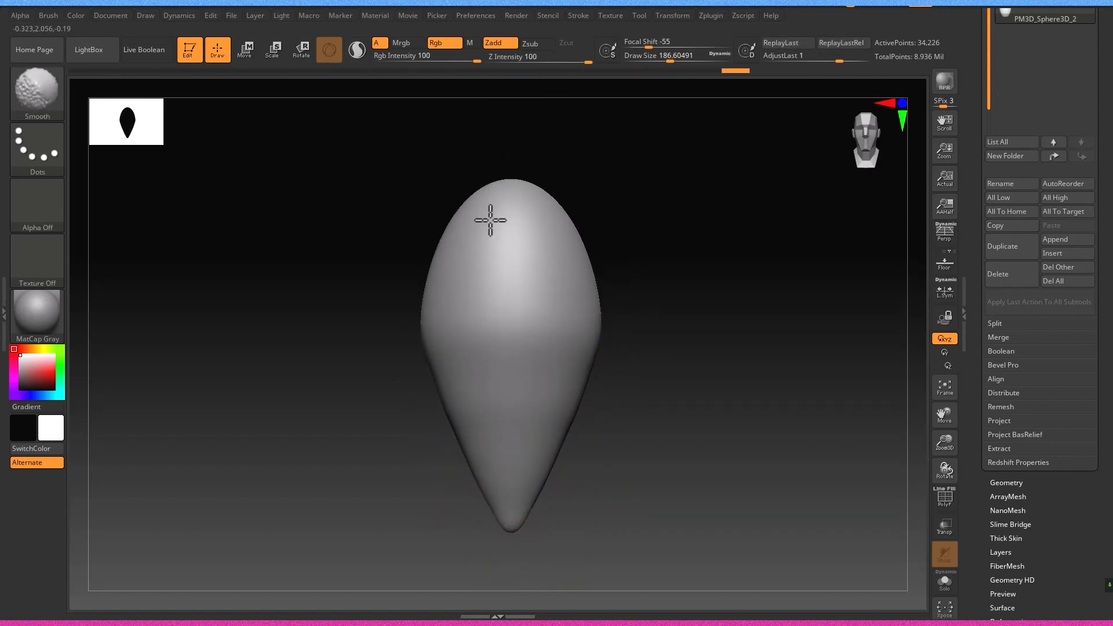
{"action": "right_click_drag", "start_coordinate": [490, 221], "coordinate": [542, 223]}
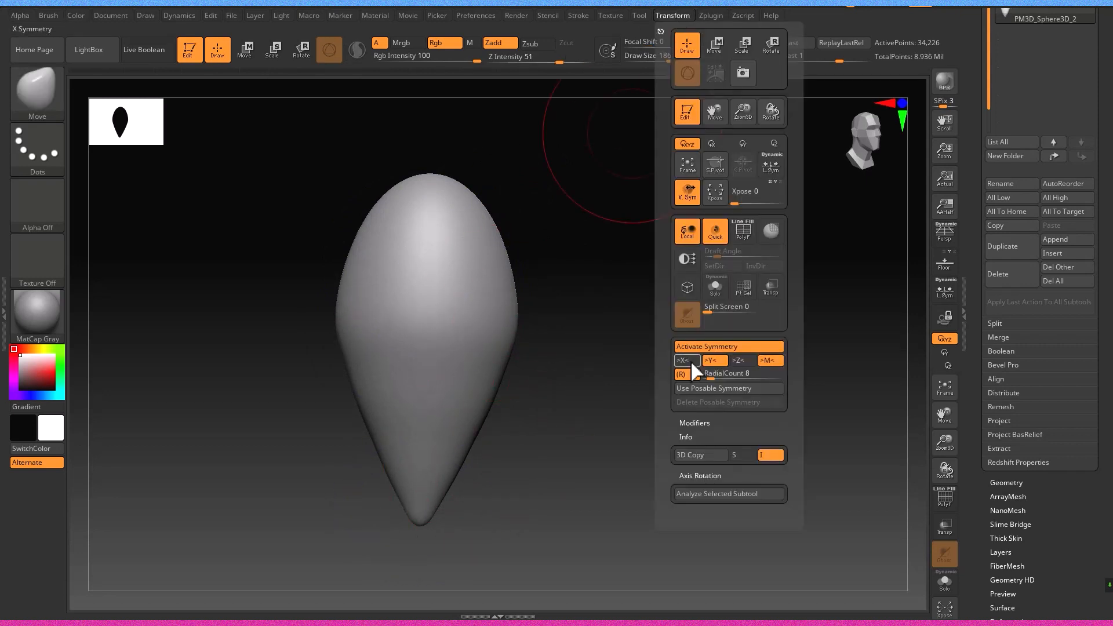
{"action": "left_click", "coordinate": [682, 17]}
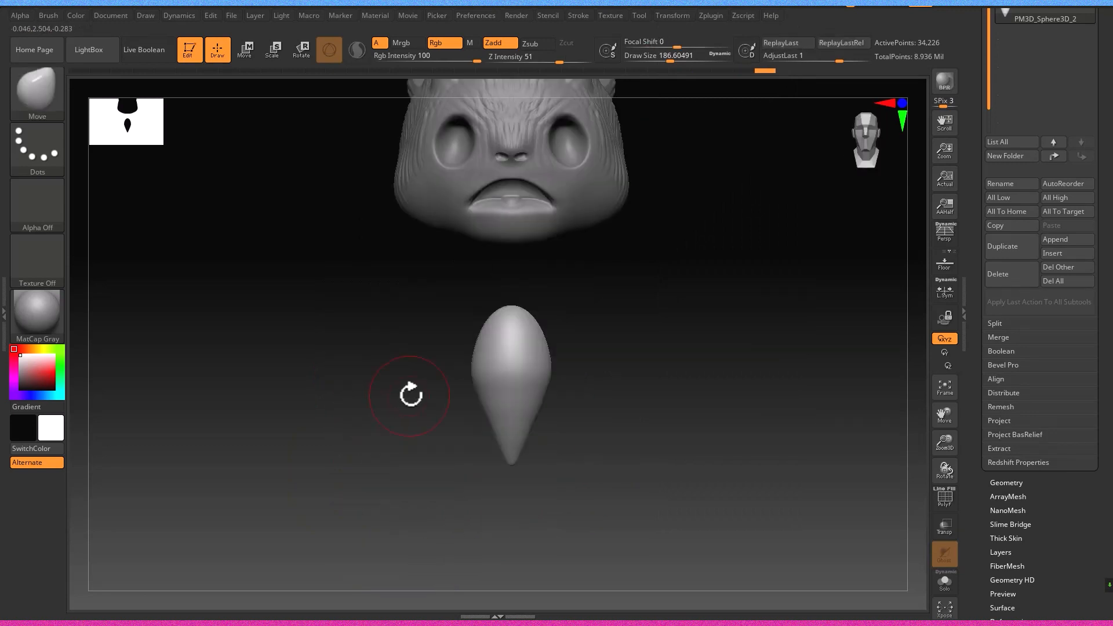
Scale the pointed shape down to tooth size and move it up and forward to the creature's mouth
{"action": "key", "text": "w"}
{"action": "left_click_drag", "start_coordinate": [511, 426], "coordinate": [490, 464]}
{"action": "left_click_drag", "start_coordinate": [505, 357], "coordinate": [505, 220]}
{"action": "right_click_drag", "start_coordinate": [592, 215], "coordinate": [719, 261], "text": "ctrl"}
{"action": "right_click_drag", "start_coordinate": [603, 278], "coordinate": [586, 441], "text": "alt"}
{"action": "left_click_drag", "start_coordinate": [569, 455], "coordinate": [806, 455]}
{"action": "left_click_drag", "start_coordinate": [723, 384], "coordinate": [723, 292]}
Adjust the tooth's height so its point hangs from under the middle of the upper lip
{"action": "right_click_drag", "start_coordinate": [753, 348], "coordinate": [731, 395], "text": "shift"}
{"action": "right_click_drag", "start_coordinate": [731, 395], "coordinate": [645, 417], "text": "alt"}
{"action": "left_click_drag", "start_coordinate": [637, 334], "coordinate": [637, 271]}
{"action": "right_click_drag", "start_coordinate": [686, 364], "coordinate": [687, 400], "text": "ctrl"}
{"action": "right_click_drag", "start_coordinate": [687, 400], "coordinate": [580, 374], "text": "alt"}
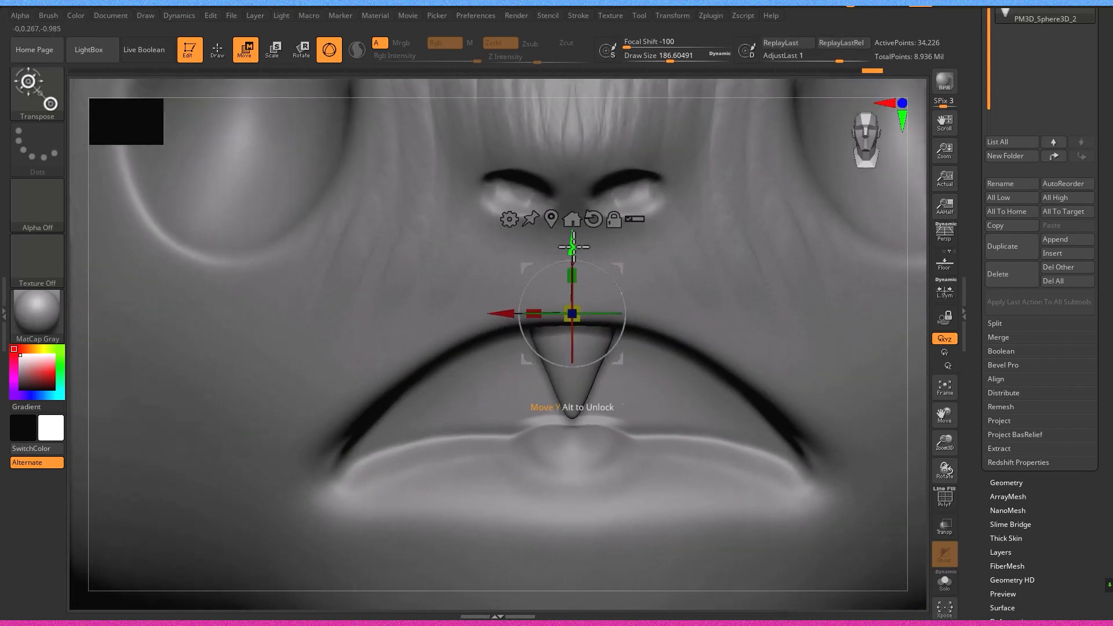
{"action": "left_click_drag", "start_coordinate": [572, 248], "coordinate": [572, 222]}
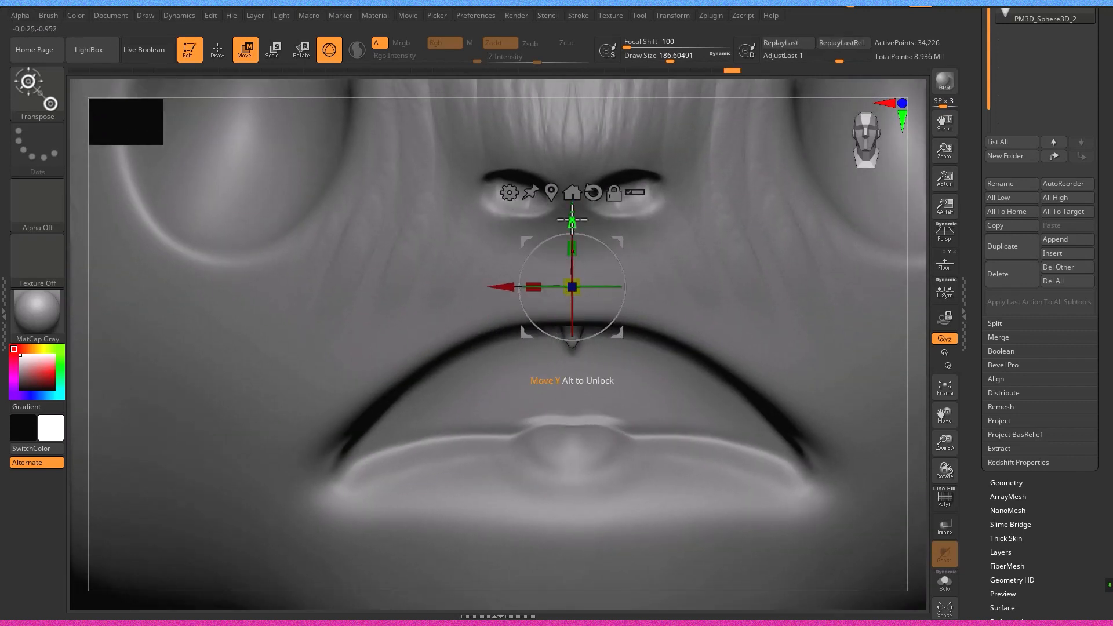
{"action": "left_click_drag", "start_coordinate": [572, 279], "coordinate": [573, 324]}
Shift the tooth slightly to one side of the mouth's centre line under the upper lip
{"action": "left_click_drag", "start_coordinate": [503, 330], "coordinate": [569, 346]}
{"action": "right_click_drag", "start_coordinate": [657, 387], "coordinate": [659, 360], "text": "ctrl"}
{"action": "left_click_drag", "start_coordinate": [572, 334], "coordinate": [549, 341]}
{"action": "right_click_drag", "start_coordinate": [685, 389], "coordinate": [564, 384], "text": "alt"}
{"action": "right_click_drag", "start_coordinate": [563, 384], "coordinate": [584, 373], "text": "ctrl"}
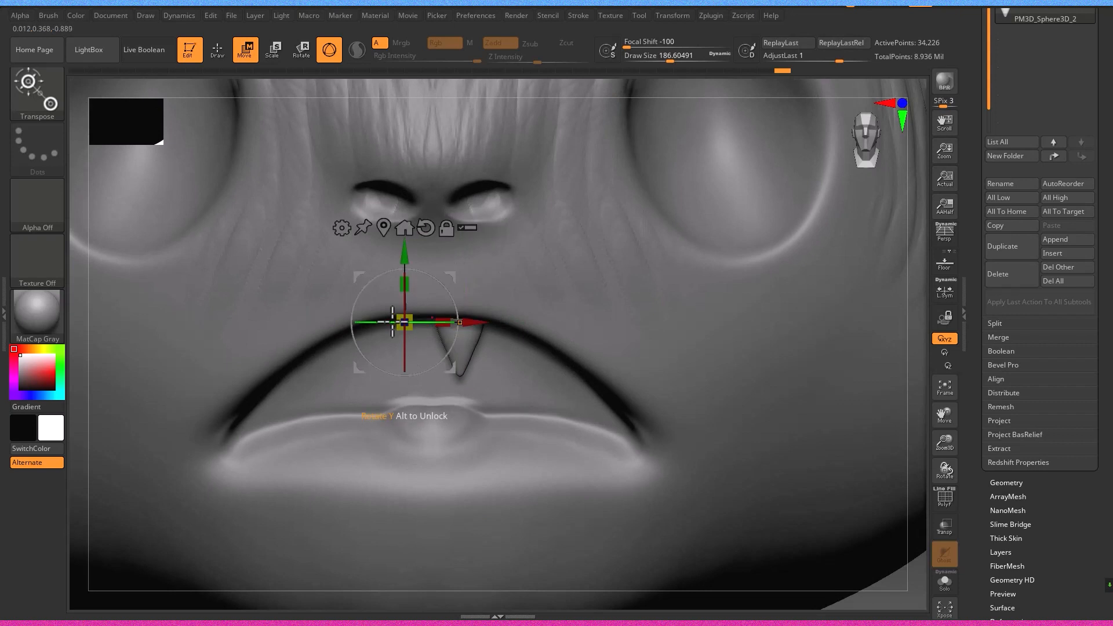
{"action": "left_click_drag", "start_coordinate": [477, 326], "coordinate": [552, 324]}
{"action": "key", "text": "ctrl+z"}
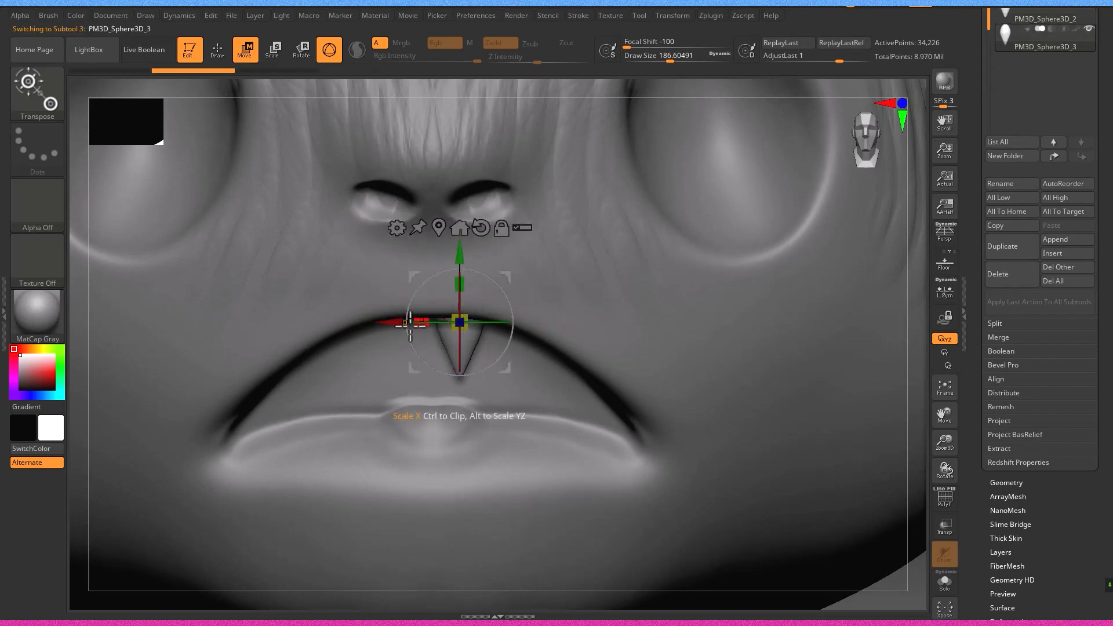
{"action": "right_click_drag", "start_coordinate": [514, 346], "coordinate": [572, 363], "text": "ctrl"}
{"action": "right_click_drag", "start_coordinate": [440, 316], "coordinate": [493, 325]}
{"action": "left_click_drag", "start_coordinate": [496, 310], "coordinate": [571, 293]}
{"action": "right_click_drag", "start_coordinate": [580, 292], "coordinate": [556, 308]}
{"action": "key", "text": "ctrl+z"}
{"action": "key", "text": "ctrl+z"}
{"action": "left_click_drag", "start_coordinate": [1023, 40], "coordinate": [1023, 107]}
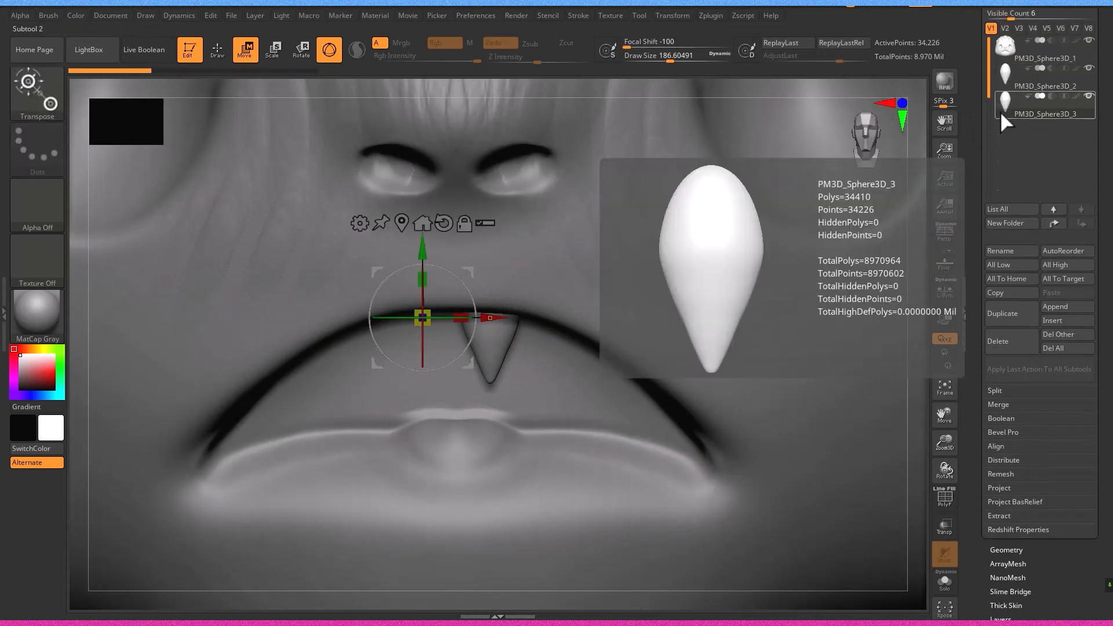
{"action": "left_click", "coordinate": [1009, 341]}
{"action": "left_click", "coordinate": [906, 369]}
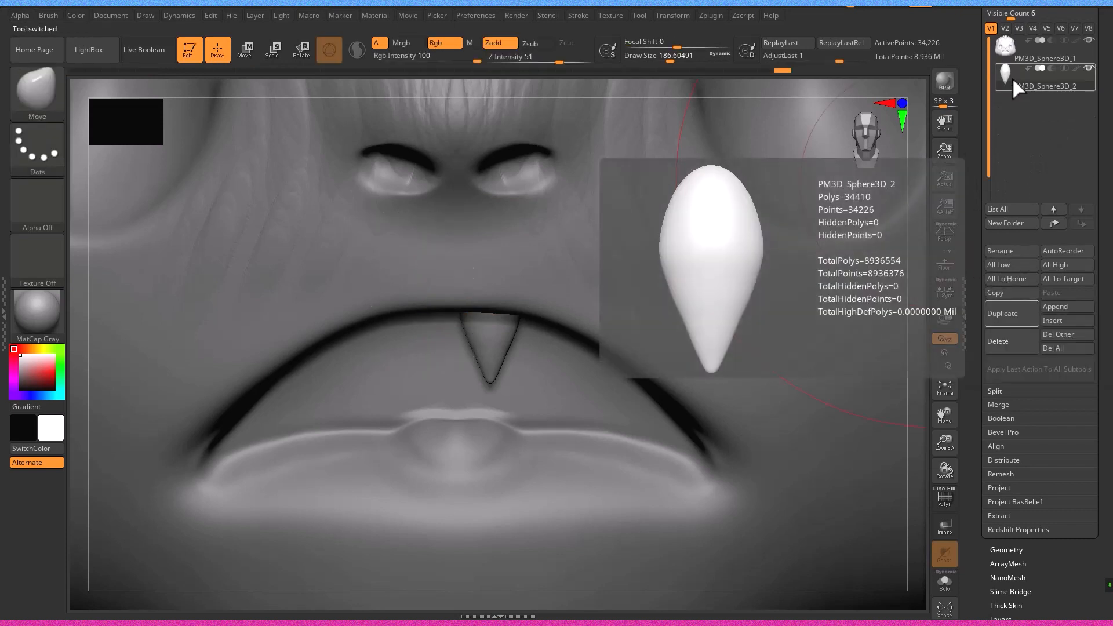
Duplicate the tooth and place the copy beside it under the upper lip, tilted to follow the lip's curve
{"action": "left_click", "coordinate": [253, 42]}
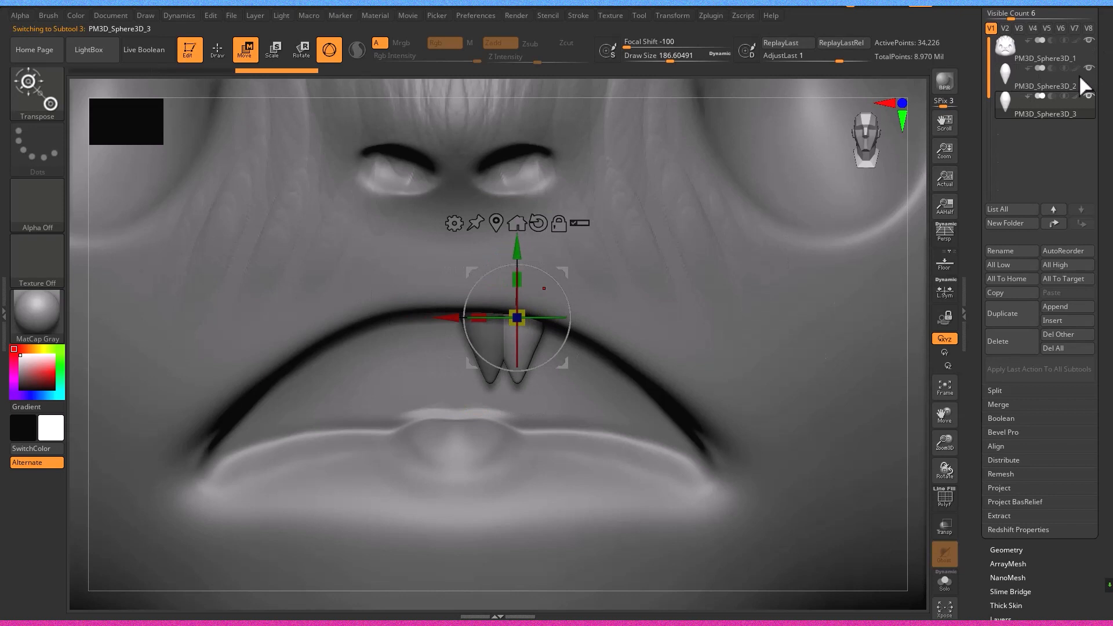
{"action": "left_click_drag", "start_coordinate": [485, 333], "coordinate": [562, 341], "text": "ctrl"}
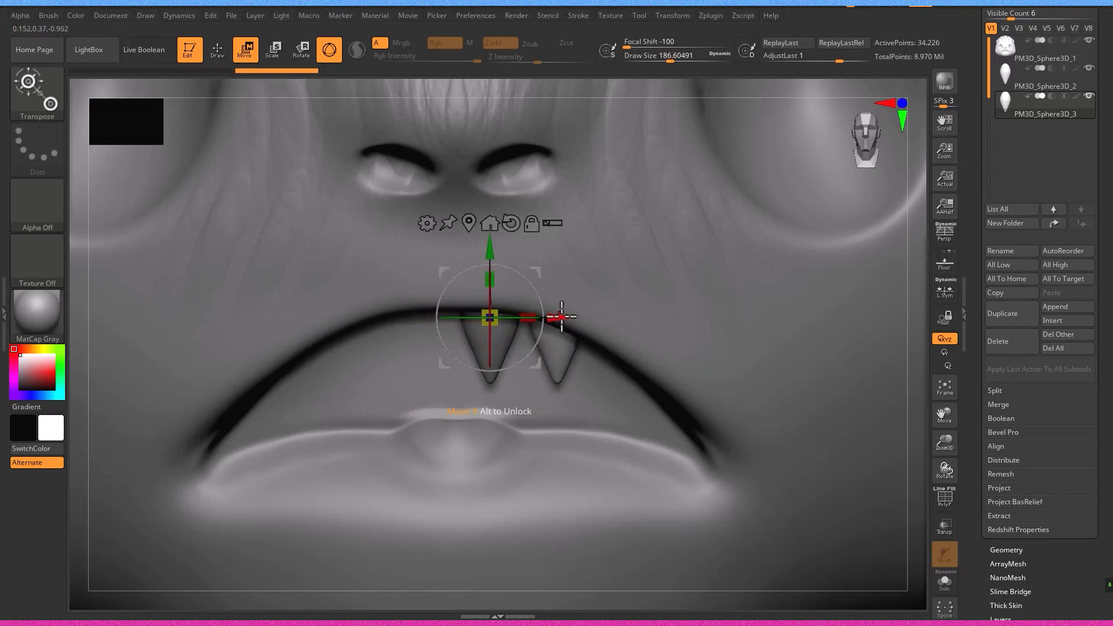
{"action": "left_click_drag", "start_coordinate": [523, 280], "coordinate": [525, 281]}
{"action": "left_click_drag", "start_coordinate": [505, 255], "coordinate": [510, 242]}
{"action": "right_click_drag", "start_coordinate": [621, 372], "coordinate": [557, 348], "text": "alt"}
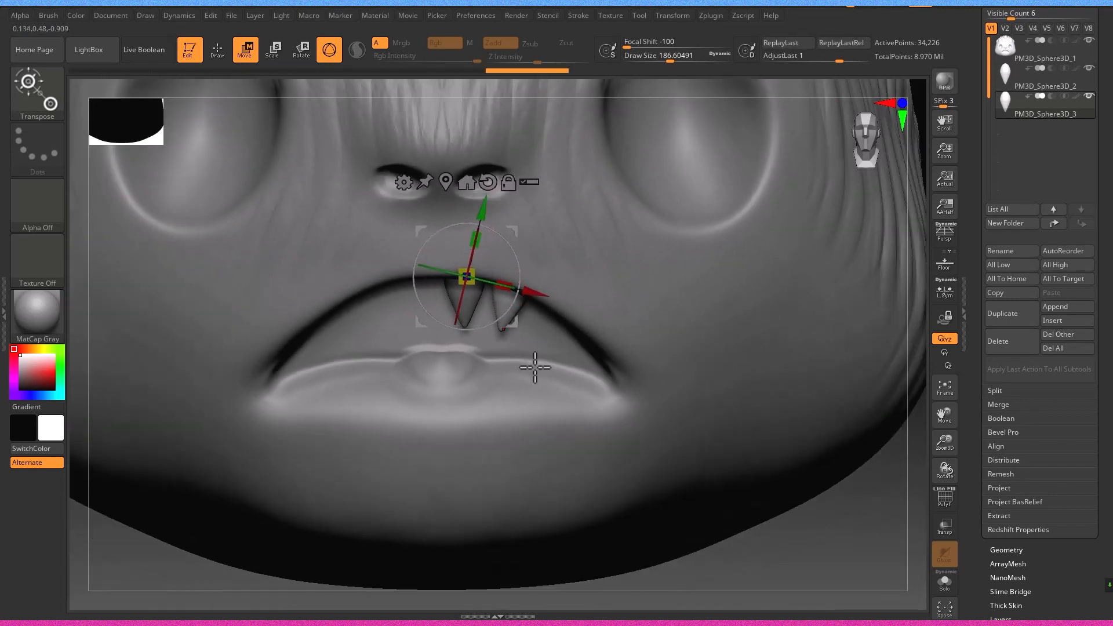
Duplicate the tooth twice more and position the tilted copies along the upper lip toward the mouth corner
{"action": "left_click", "coordinate": [995, 316]}
{"action": "left_click_drag", "start_coordinate": [537, 292], "coordinate": [577, 300]}
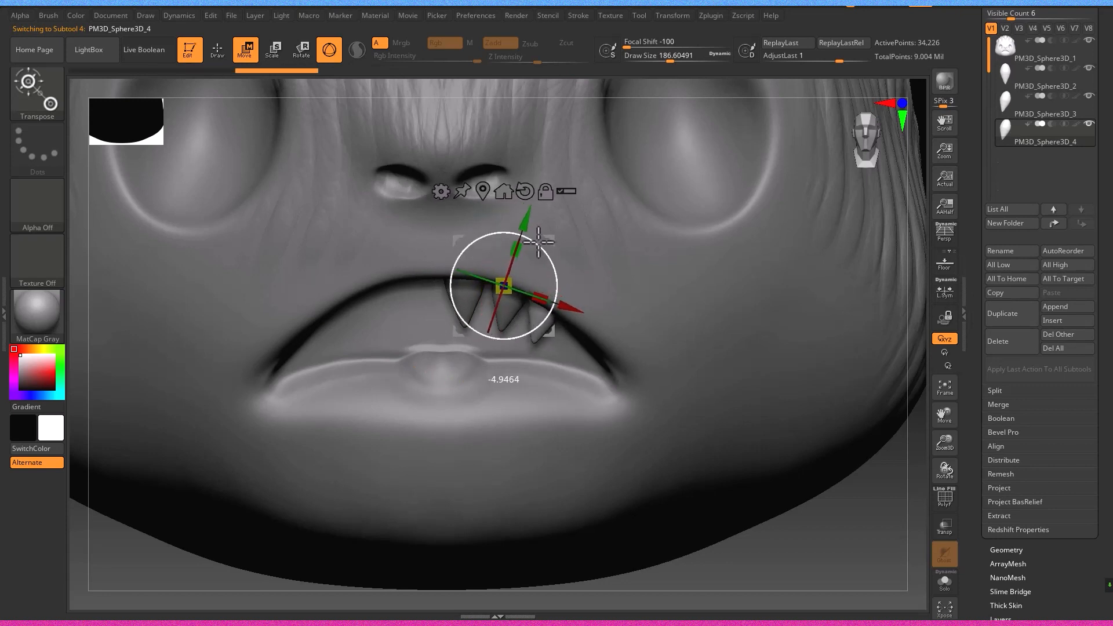
{"action": "left_click_drag", "start_coordinate": [538, 296], "coordinate": [613, 334]}
{"action": "left_click", "coordinate": [1008, 308]}
{"action": "left_click_drag", "start_coordinate": [585, 246], "coordinate": [588, 239]}
{"action": "left_click_drag", "start_coordinate": [710, 397], "coordinate": [740, 303], "text": "alt"}
Duplicate the innermost upper tooth, turn the copy upside down and move it to the lower lip
{"action": "key", "text": "q"}
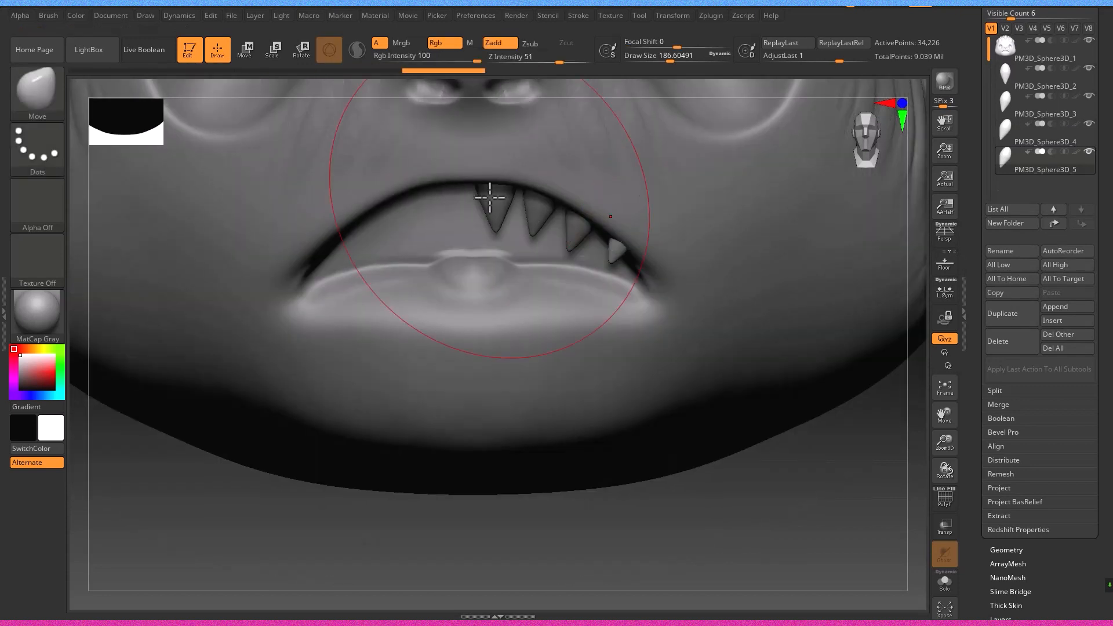
{"action": "left_click", "coordinate": [490, 198], "text": "alt"}
{"action": "left_click", "coordinate": [999, 319]}
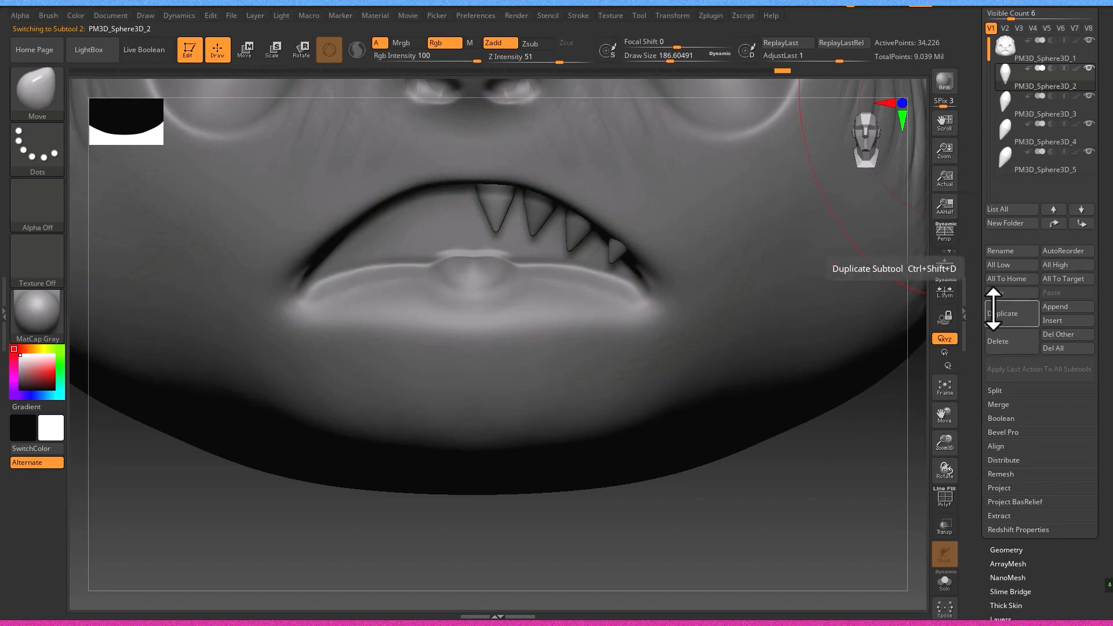
{"action": "left_click", "coordinate": [244, 51]}
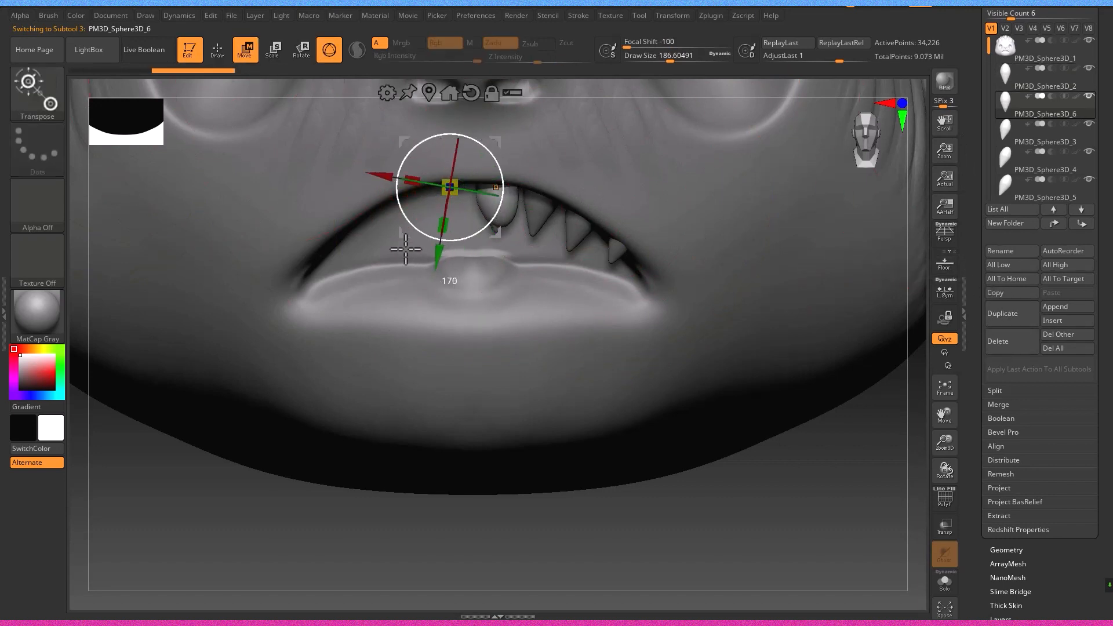
{"action": "left_click_drag", "start_coordinate": [450, 259], "coordinate": [451, 344]}
{"action": "right_click_drag", "start_coordinate": [460, 348], "coordinate": [486, 351]}
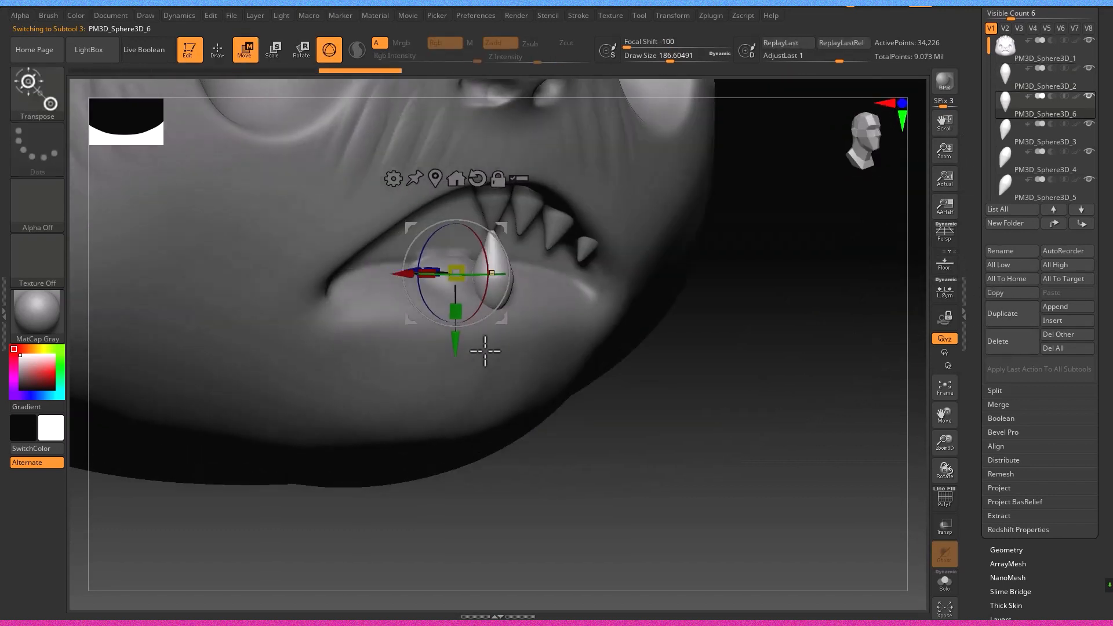
Tilt and reposition the lower tooth so its base sits in the lower lip with the point facing up
{"action": "right_click_drag", "start_coordinate": [404, 288], "coordinate": [378, 273]}
{"action": "left_click_drag", "start_coordinate": [422, 329], "coordinate": [425, 366]}
{"action": "right_click_drag", "start_coordinate": [435, 345], "coordinate": [461, 334]}
{"action": "left_click_drag", "start_coordinate": [447, 275], "coordinate": [426, 330]}
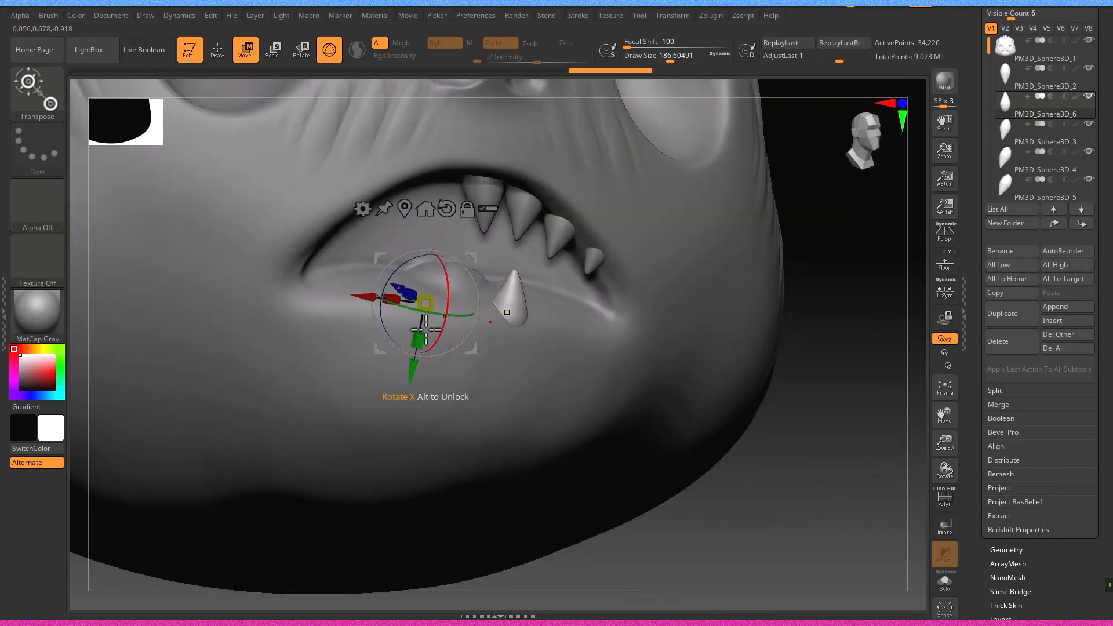
{"action": "left_click_drag", "start_coordinate": [394, 285], "coordinate": [383, 280]}
{"action": "right_click_drag", "start_coordinate": [353, 280], "coordinate": [462, 181]}
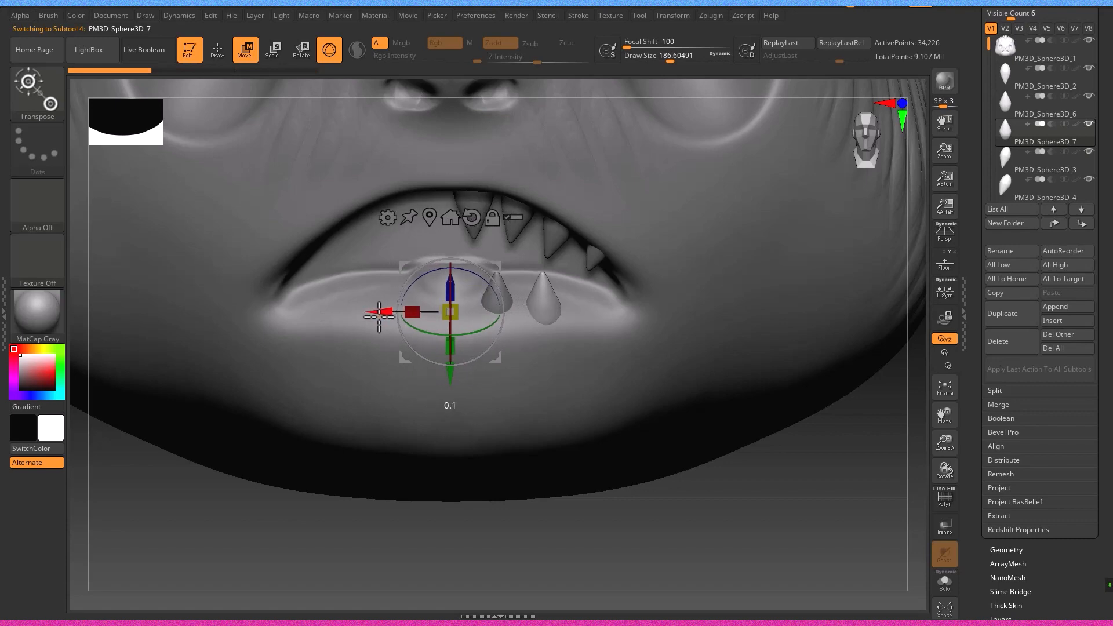
Place a duplicate of the lower tooth beside it toward the mouth corner and seat it in the lip
{"action": "left_click_drag", "start_coordinate": [372, 316], "coordinate": [372, 316]}
{"action": "left_click_drag", "start_coordinate": [442, 373], "coordinate": [443, 369]}
{"action": "right_click_drag", "start_coordinate": [458, 366], "coordinate": [461, 307]}
{"action": "right_click_drag", "start_coordinate": [442, 249], "coordinate": [476, 241]}
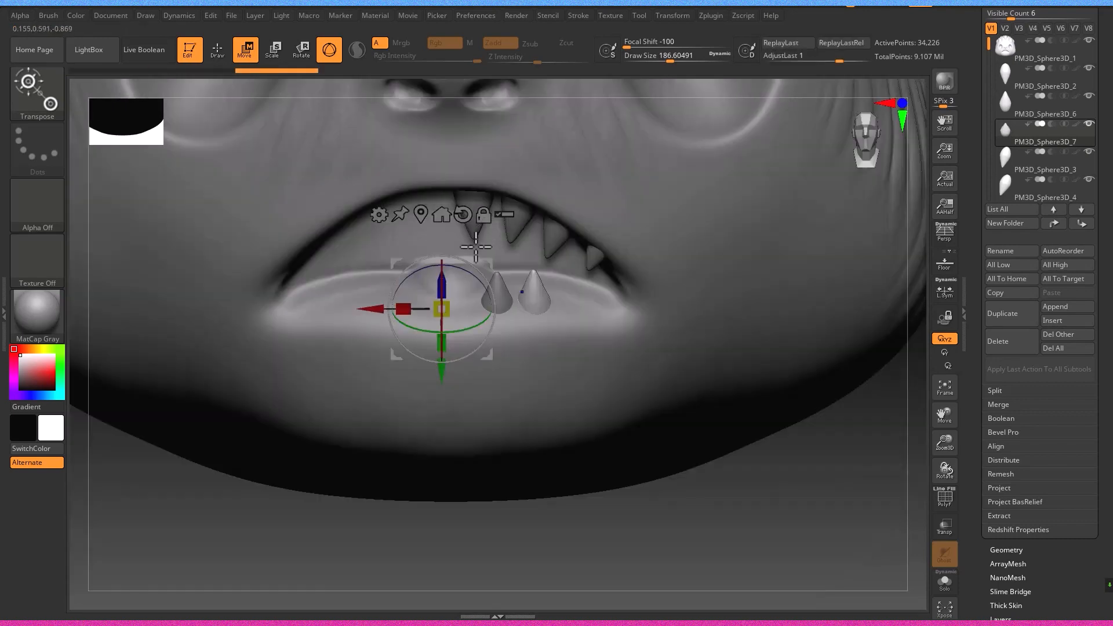
Duplicate a third lower tooth, position it near the mouth corner with a slight turn, and return to Draw mode
{"action": "left_click", "coordinate": [1010, 313]}
{"action": "left_click_drag", "start_coordinate": [382, 320], "coordinate": [420, 321]}
{"action": "right_click_drag", "start_coordinate": [448, 352], "coordinate": [486, 400]}
{"action": "left_click_drag", "start_coordinate": [470, 254], "coordinate": [469, 245]}
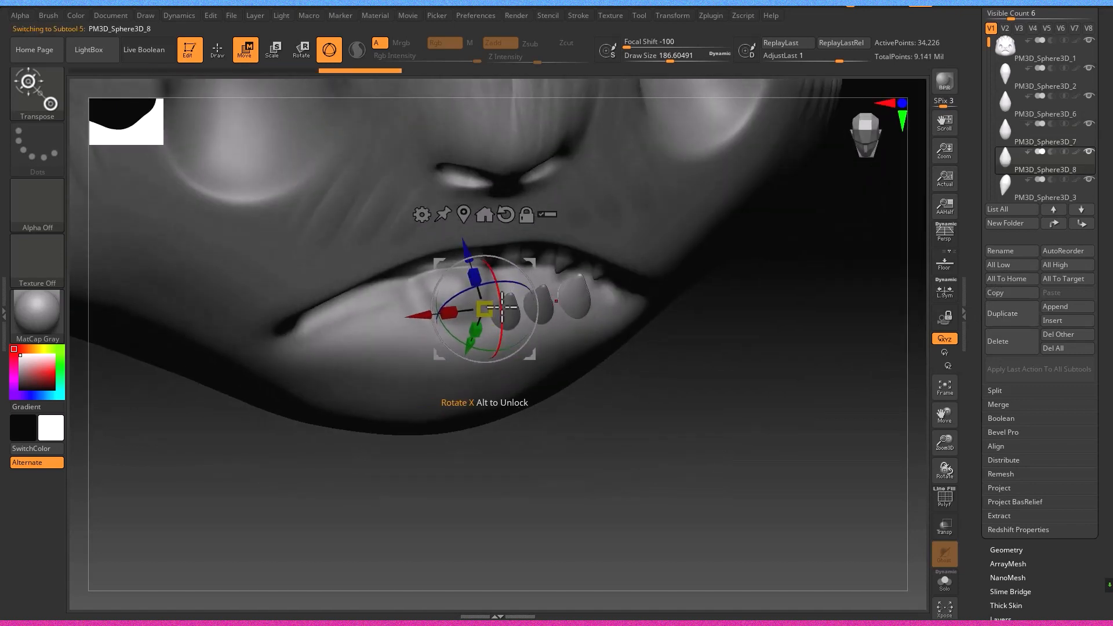
{"action": "left_click_drag", "start_coordinate": [501, 287], "coordinate": [512, 288]}
{"action": "left_click_drag", "start_coordinate": [469, 341], "coordinate": [467, 345]}
{"action": "mouse_move", "coordinate": [531, 250]}
{"action": "right_mouse_down"}
{"action": "mouse_move", "coordinate": [538, 225]}
{"action": "mouse_move", "coordinate": [718, 430]}
{"action": "right_mouse_up"}
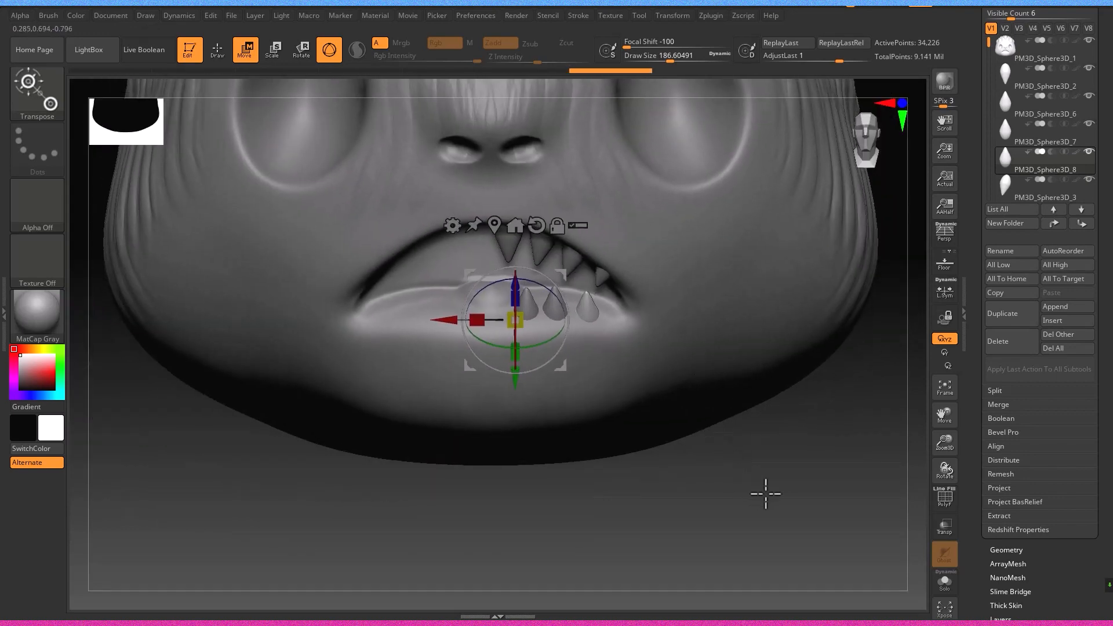
{"action": "key", "text": "ctrl"}
{"action": "left_click", "coordinate": [217, 50]}
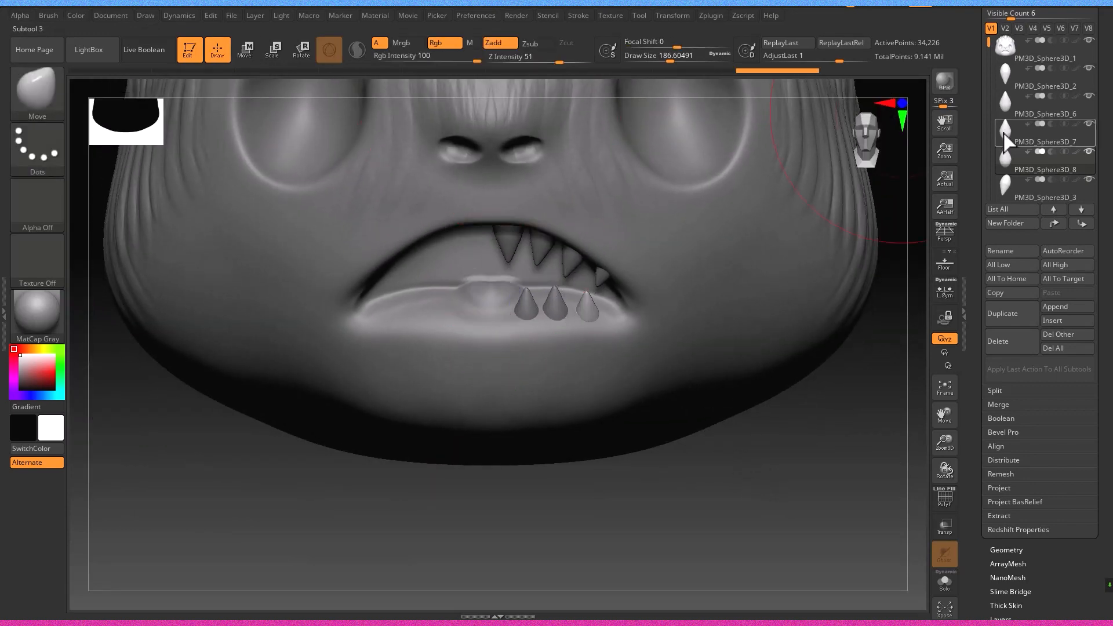
Try to mirror the outermost lower tooth with the Deformation Mirror
{"action": "left_click_drag", "start_coordinate": [976, 336], "coordinate": [974, 268]}
{"action": "left_click_drag", "start_coordinate": [977, 385], "coordinate": [957, 214]}
{"action": "left_click_drag", "start_coordinate": [1025, 479], "coordinate": [1025, 242]}
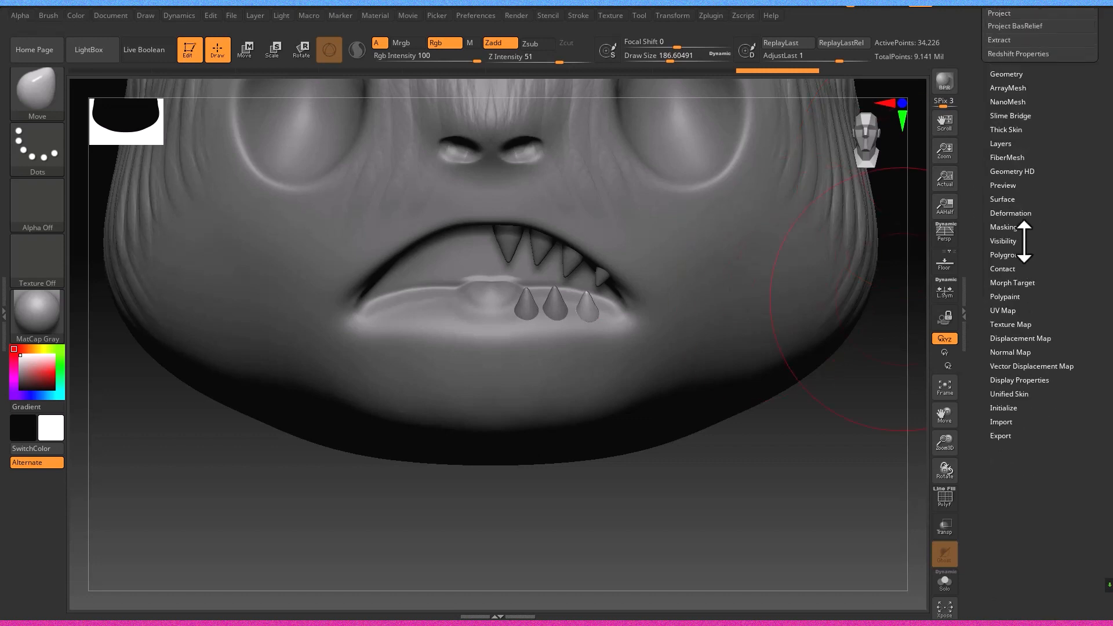
{"action": "left_click", "coordinate": [1011, 213]}
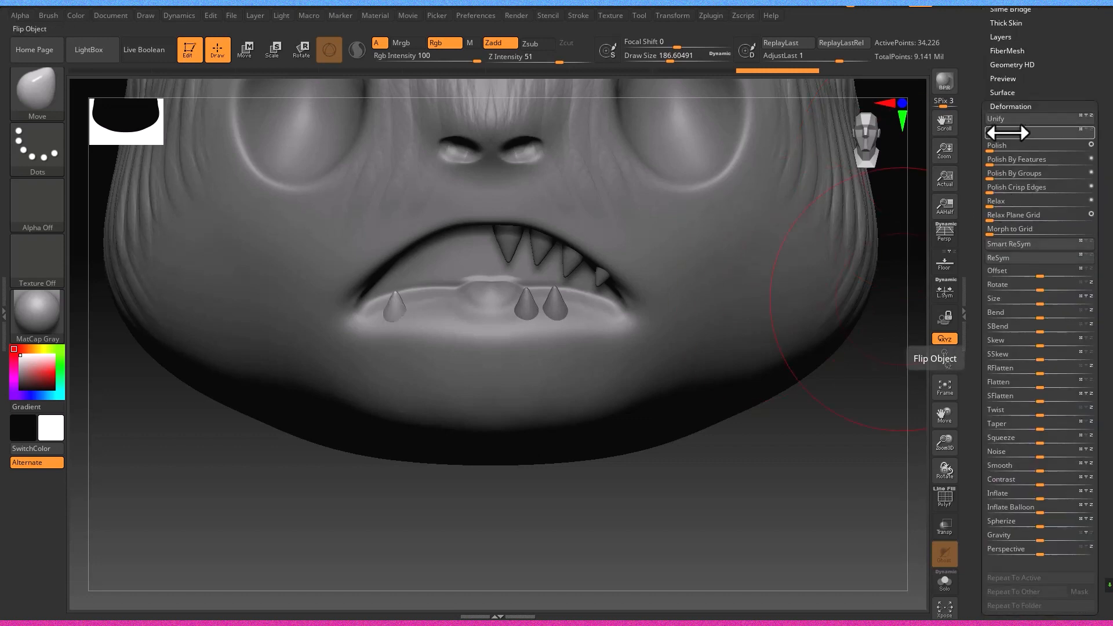
{"action": "left_click", "coordinate": [1010, 133]}
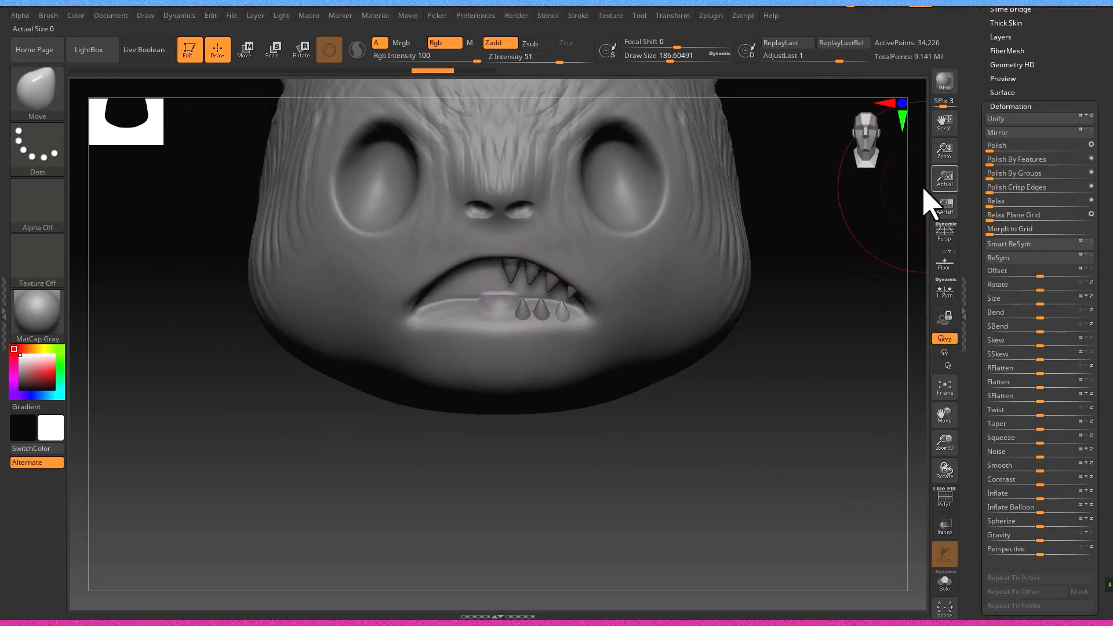
Use Mirror And Weld on each of the three lower teeth to copy them to the other side of the mouth
{"action": "left_click_drag", "start_coordinate": [1024, 99], "coordinate": [1023, 334]}
{"action": "left_click", "coordinate": [1017, 205]}
{"action": "left_click_drag", "start_coordinate": [1016, 85], "coordinate": [1013, 151]}
{"action": "left_click", "coordinate": [1015, 96]}
{"action": "left_click", "coordinate": [1016, 138]}
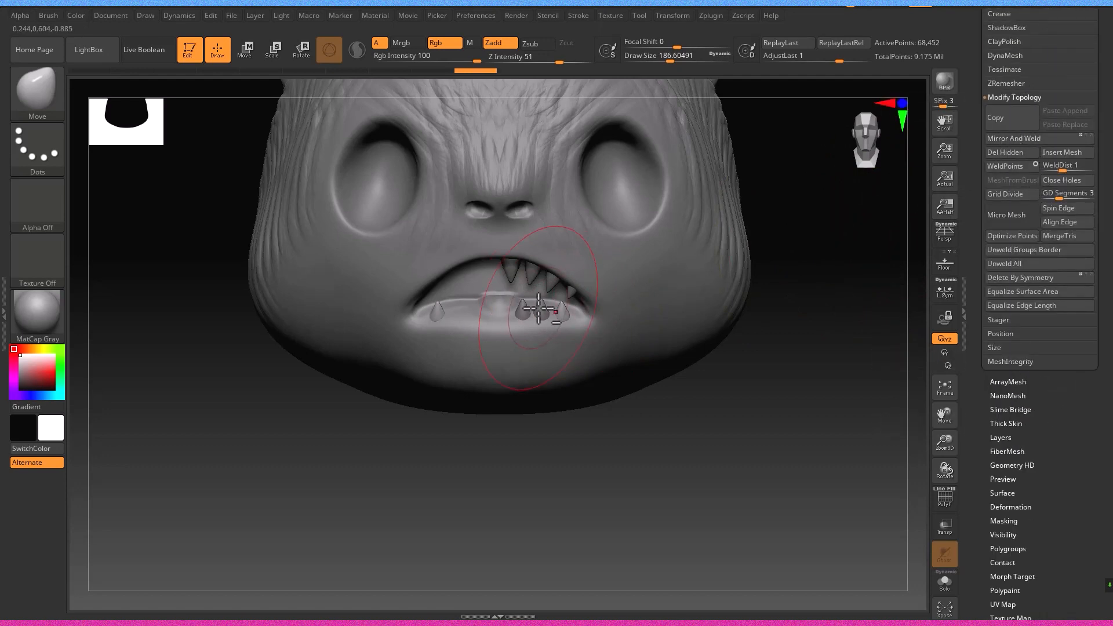
{"action": "left_click", "coordinate": [533, 311], "text": "alt"}
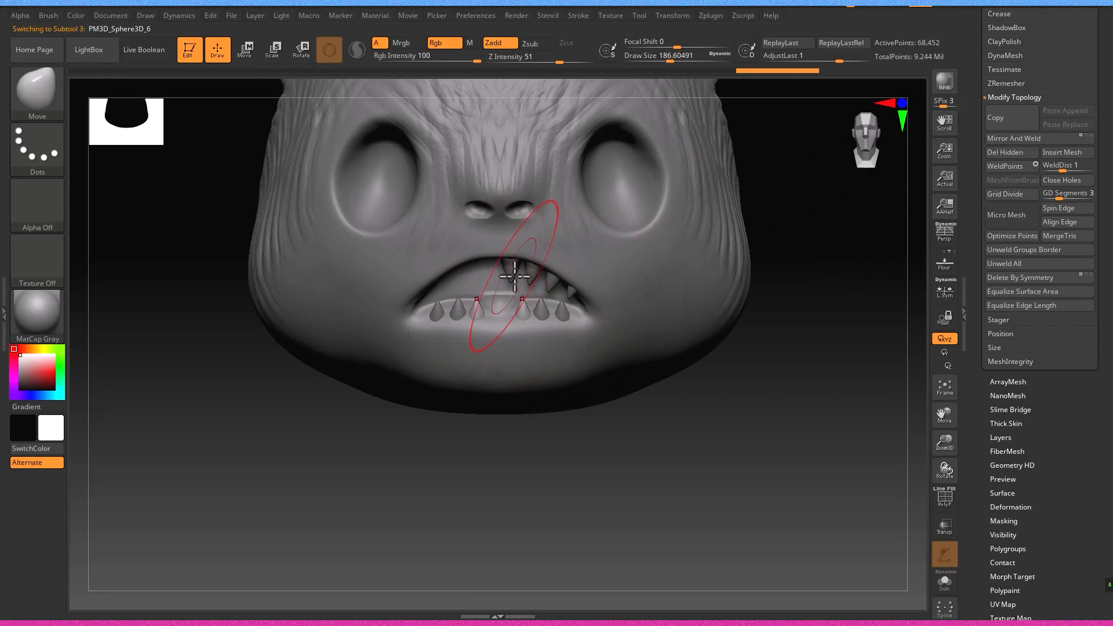
Make the innermost upper tooth the active subtool and duplicate it
{"action": "scroll", "coordinate": [1057, 208], "scroll_direction": "up", "scroll_amount": 5}
{"action": "scroll", "coordinate": [1014, 257], "scroll_direction": "up", "scroll_amount": 3}
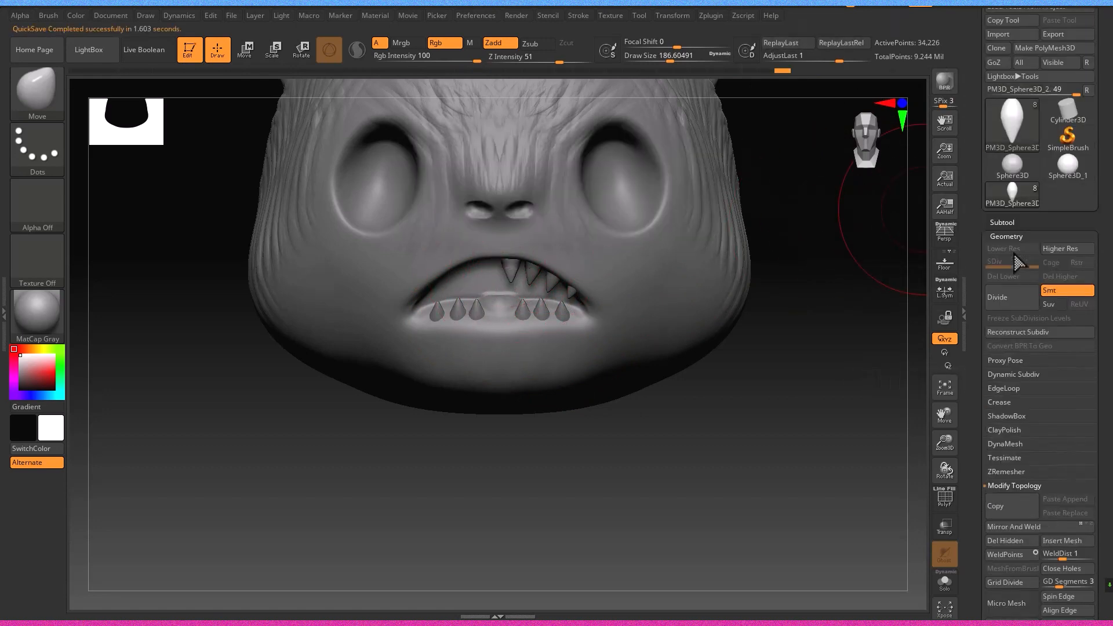
{"action": "scroll", "coordinate": [1015, 256], "scroll_direction": "down", "scroll_amount": 7}
{"action": "scroll", "coordinate": [1015, 256], "scroll_direction": "up", "scroll_amount": 8}
{"action": "left_click", "coordinate": [1000, 276]}
{"action": "scroll", "coordinate": [1012, 174], "scroll_direction": "down", "scroll_amount": 1}
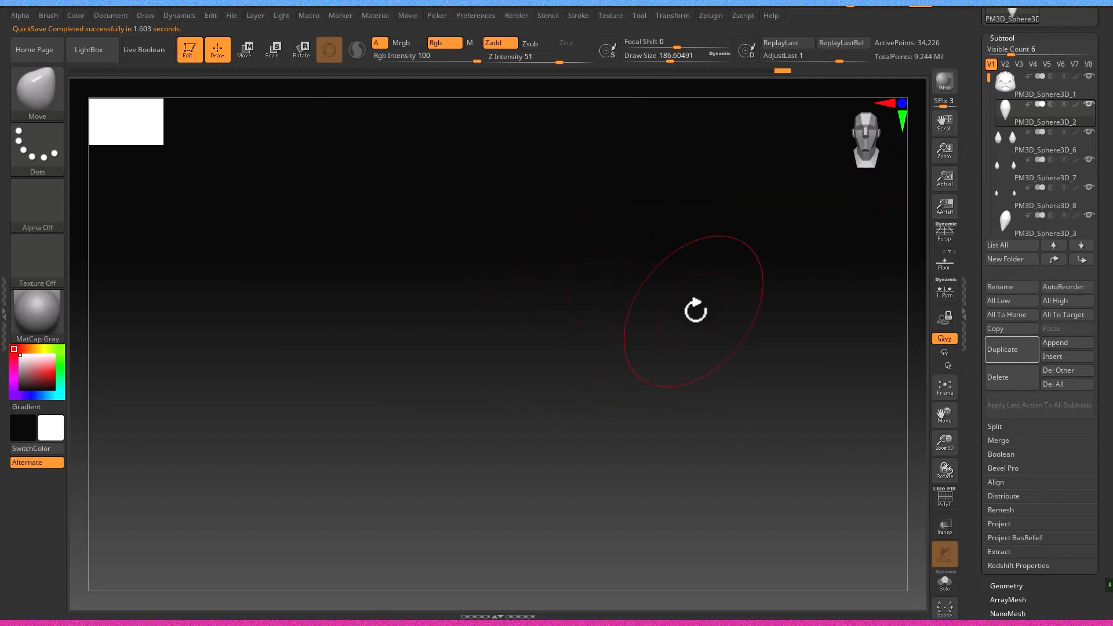
{"action": "left_click", "coordinate": [1002, 351]}
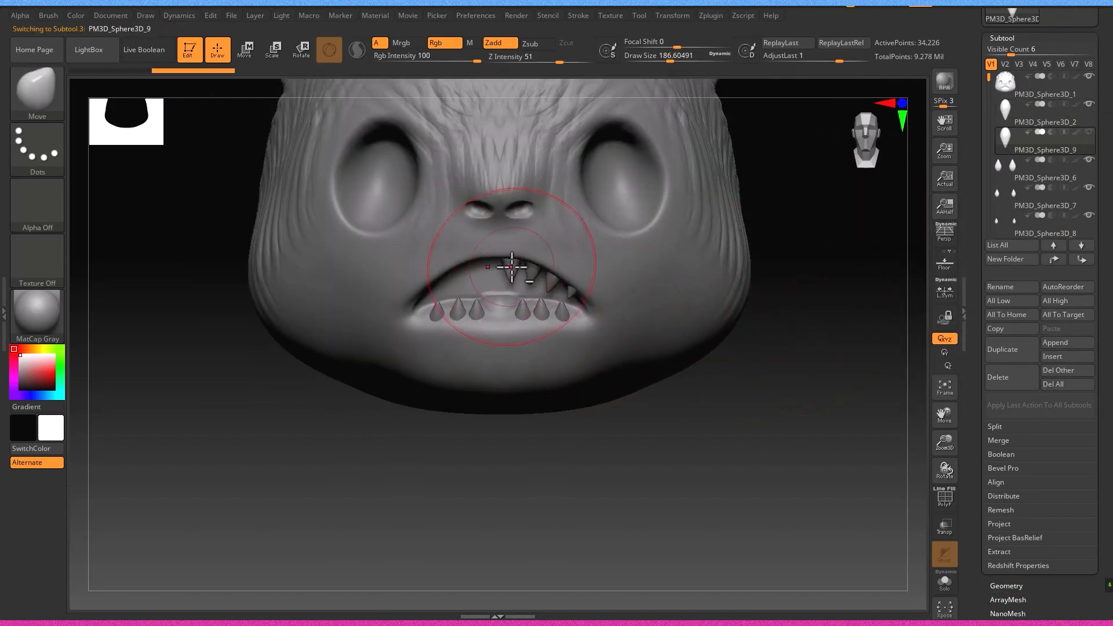
Use Mirror And Weld on each upper tooth to copy it to the other side of the mouth
{"action": "scroll", "coordinate": [998, 142], "scroll_direction": "down", "scroll_amount": 6}
{"action": "left_click", "coordinate": [1003, 230]}
{"action": "scroll", "coordinate": [1015, 222], "scroll_direction": "down", "scroll_amount": 1}
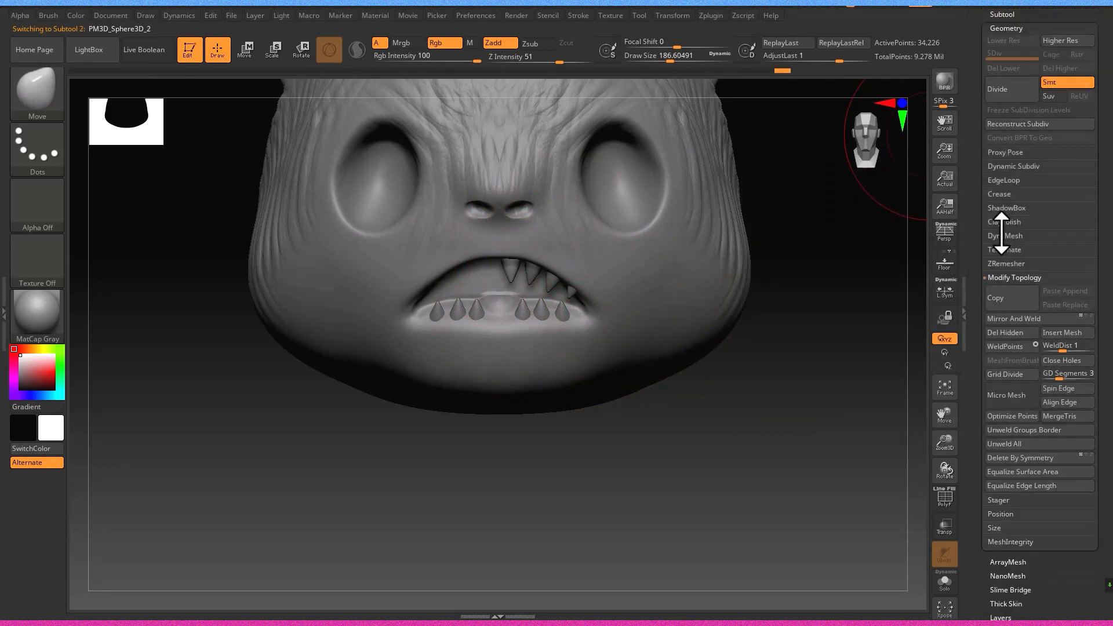
{"action": "left_click", "coordinate": [1016, 264]}
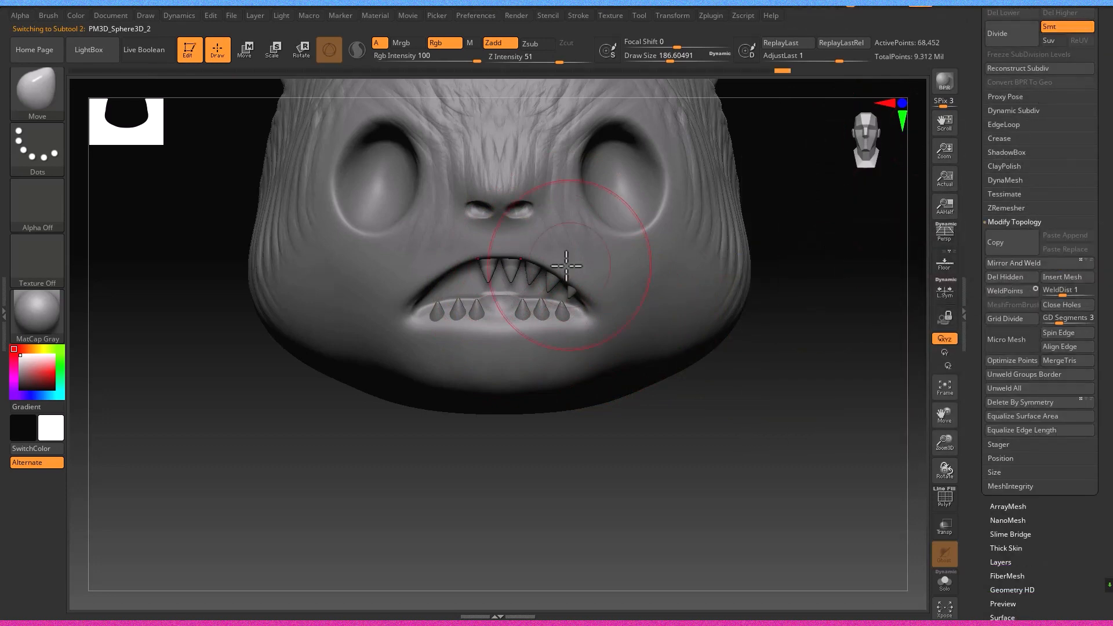
{"action": "left_click", "coordinate": [1031, 263]}
{"action": "left_click", "coordinate": [571, 292], "text": "alt"}
{"action": "left_click", "coordinate": [1061, 266]}
Select the duplicated upper tooth, then move and rotate it upright into the gap at the centre of the lower row
{"action": "scroll", "coordinate": [1019, 231], "scroll_direction": "up", "scroll_amount": 3}
{"action": "left_click", "coordinate": [1005, 128]}
{"action": "scroll", "coordinate": [1019, 174], "scroll_direction": "up", "scroll_amount": 2}
{"action": "scroll", "coordinate": [1019, 170], "scroll_direction": "down", "scroll_amount": 1}
{"action": "left_click_drag", "start_coordinate": [989, 205], "coordinate": [991, 182]}
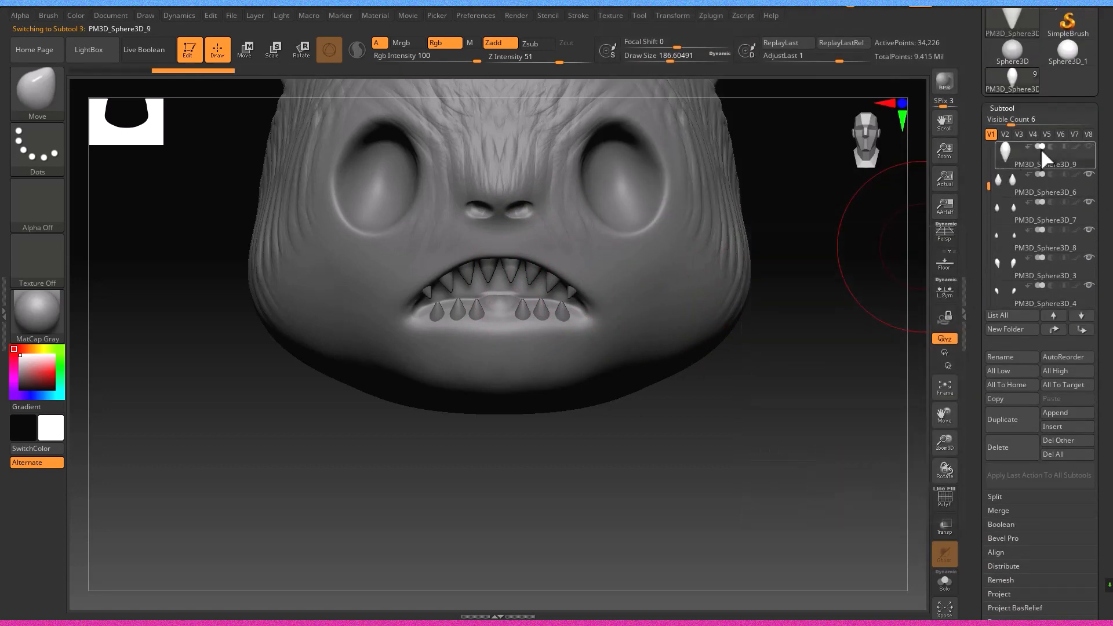
{"action": "key", "text": "w"}
{"action": "left_click_drag", "start_coordinate": [539, 251], "coordinate": [434, 268]}
{"action": "left_click_drag", "start_coordinate": [486, 331], "coordinate": [488, 385]}
{"action": "left_click_drag", "start_coordinate": [418, 317], "coordinate": [404, 318]}
{"action": "right_click_drag", "start_coordinate": [536, 359], "coordinate": [616, 372]}
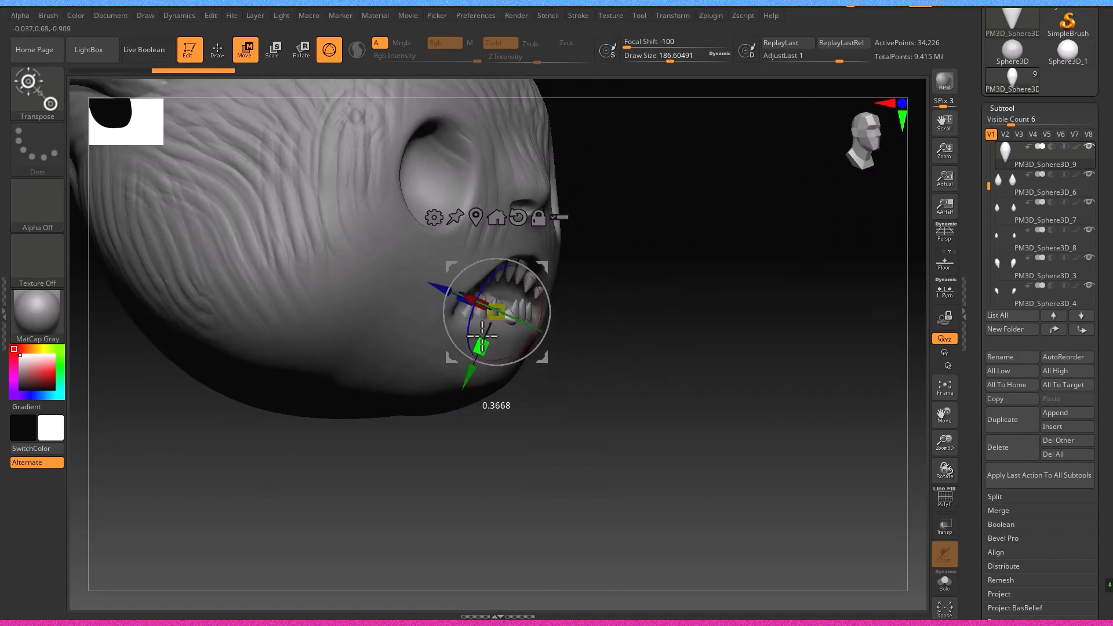
{"action": "left_click_drag", "start_coordinate": [440, 287], "coordinate": [433, 285]}
{"action": "mouse_move", "coordinate": [600, 367]}
{"action": "right_mouse_down"}
{"action": "mouse_move", "coordinate": [556, 371]}
{"action": "mouse_move", "coordinate": [617, 373]}
{"action": "right_mouse_up"}
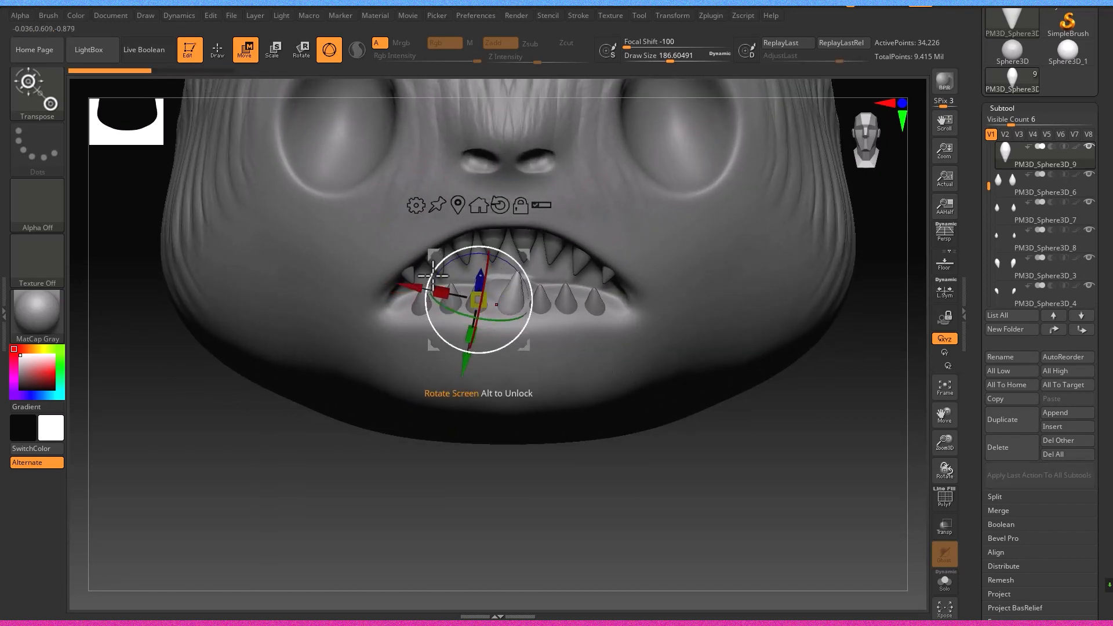
Fine-tune the central lower tooth's position and depth so it sits in the gum between its neighbours
{"action": "left_click", "coordinate": [222, 54]}
{"action": "right_click_drag", "start_coordinate": [539, 243], "coordinate": [513, 212]}
{"action": "right_click_drag", "start_coordinate": [512, 212], "coordinate": [507, 217], "text": "ctrl"}
{"action": "left_click", "coordinate": [246, 51]}
{"action": "left_click_drag", "start_coordinate": [380, 311], "coordinate": [406, 323]}
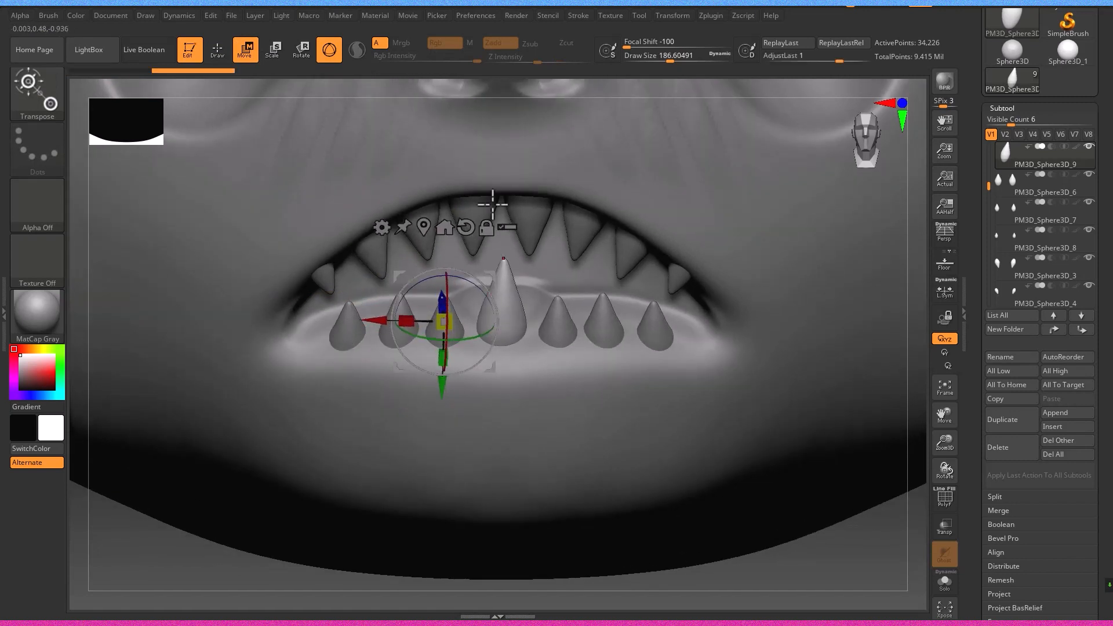
{"action": "left_click_drag", "start_coordinate": [519, 323], "coordinate": [634, 331]}
{"action": "left_click_drag", "start_coordinate": [559, 396], "coordinate": [559, 428]}
{"action": "right_click_drag", "start_coordinate": [558, 428], "coordinate": [578, 330]}
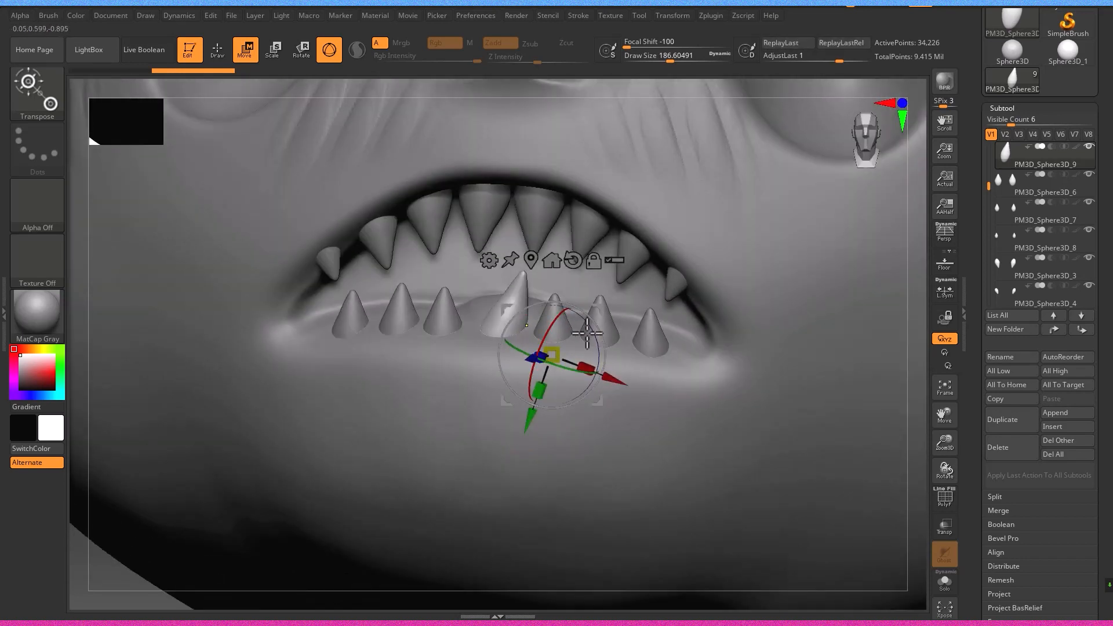
{"action": "mouse_move", "coordinate": [643, 409]}
{"action": "right_mouse_down", "text": "ctrl"}
{"action": "mouse_move", "coordinate": [639, 420]}
{"action": "mouse_move", "coordinate": [636, 408]}
{"action": "right_mouse_up", "text": "ctrl"}
Return to Draw mode, make the head the active subtool and enlarge the Move brush to about 676
{"action": "left_click", "coordinate": [218, 49]}
{"action": "mouse_move", "coordinate": [288, 472]}
{"action": "right_mouse_down"}
{"action": "mouse_move", "coordinate": [288, 451]}
{"action": "mouse_move", "coordinate": [284, 493]}
{"action": "right_mouse_up"}
{"action": "right_click_drag", "start_coordinate": [284, 493], "coordinate": [189, 499], "text": "ctrl"}
{"action": "key", "text": "s"}
{"action": "left_click_drag", "start_coordinate": [642, 346], "coordinate": [605, 329]}
{"action": "key", "text": "s"}
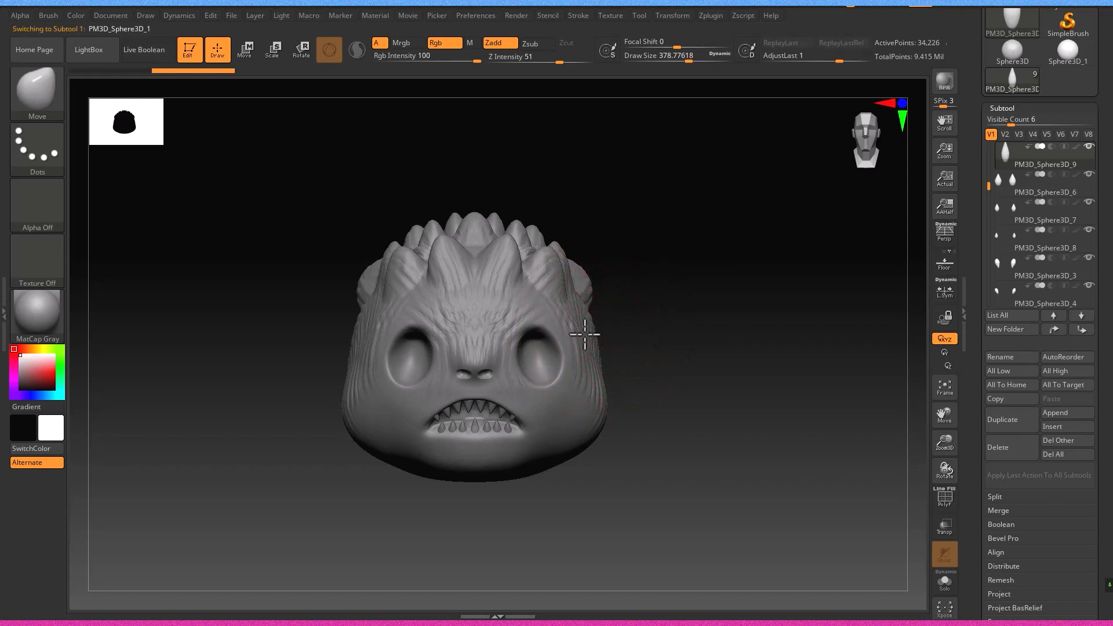
{"action": "key", "text": "s"}
{"action": "mouse_move", "coordinate": [594, 287]}
{"action": "left_mouse_down"}
{"action": "mouse_move", "coordinate": [611, 288]}
{"action": "mouse_move", "coordinate": [559, 289]}
{"action": "left_mouse_up"}
{"action": "left_click_drag", "start_coordinate": [635, 392], "coordinate": [574, 371]}
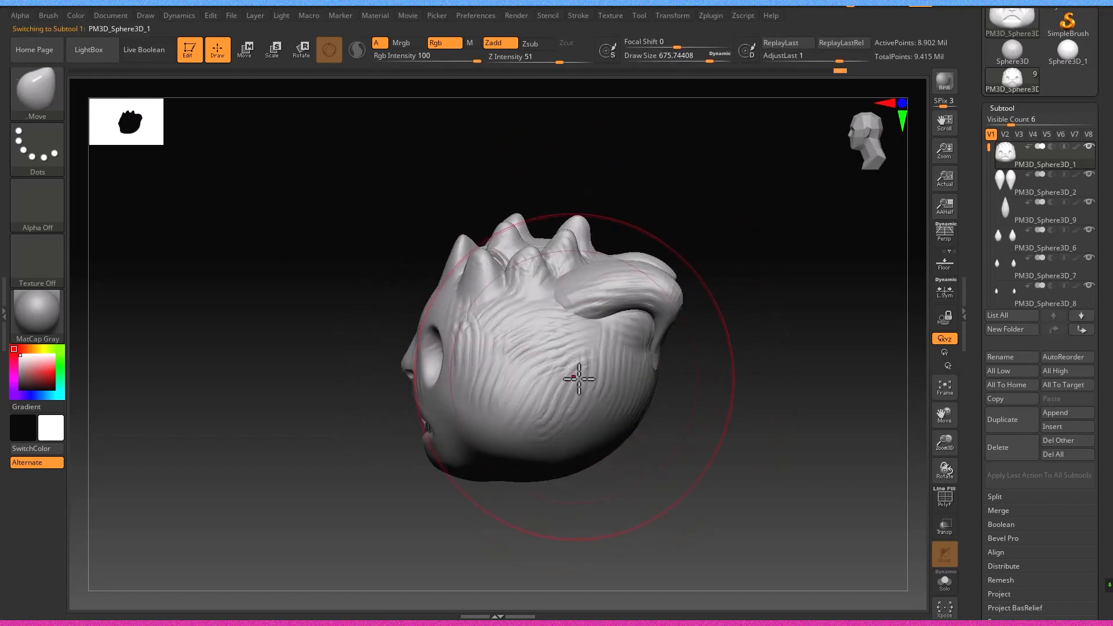
Choose the horn-shaped CurveAlpha brush and try to draw a horn on the side of the head
{"action": "key", "text": "b"}
{"action": "left_click", "coordinate": [293, 318]}
{"action": "mouse_move", "coordinate": [298, 323]}
{"action": "left_mouse_down"}
{"action": "mouse_move", "coordinate": [671, 410]}
{"action": "mouse_move", "coordinate": [540, 346]}
{"action": "left_mouse_up"}
{"action": "left_click_drag", "start_coordinate": [659, 415], "coordinate": [629, 353]}
{"action": "key", "text": "ctrl+z"}
Delete the head's lower subdivision levels
{"action": "left_click_drag", "start_coordinate": [995, 564], "coordinate": [995, 267]}
{"action": "left_click_drag", "start_coordinate": [1002, 361], "coordinate": [1002, 245]}
{"action": "left_click", "coordinate": [1002, 243]}
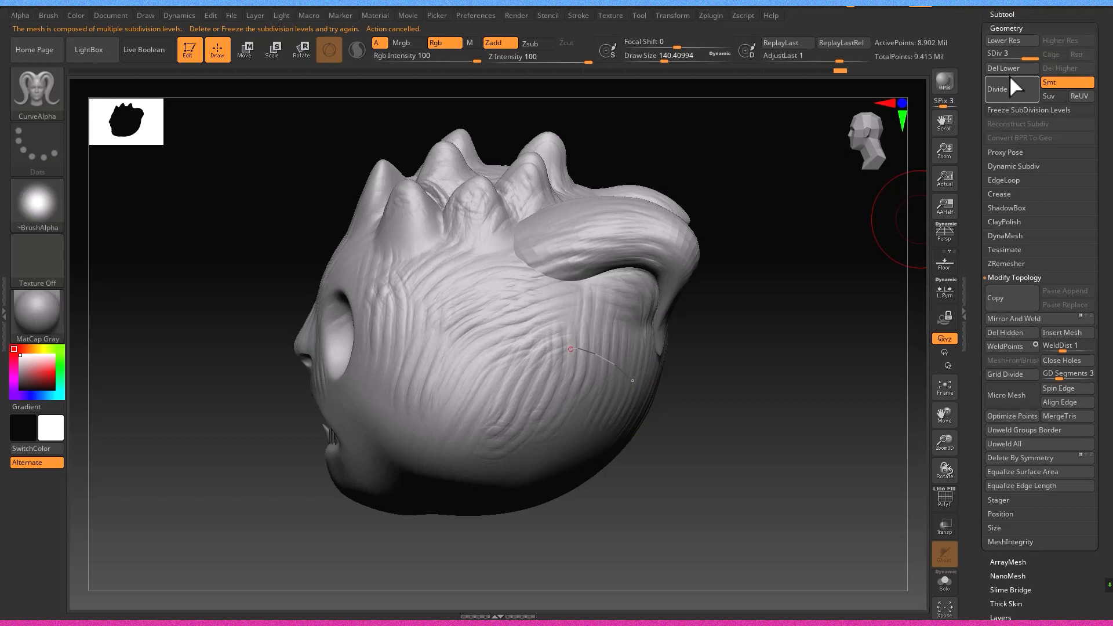
{"action": "left_click_drag", "start_coordinate": [1021, 54], "coordinate": [974, 59]}
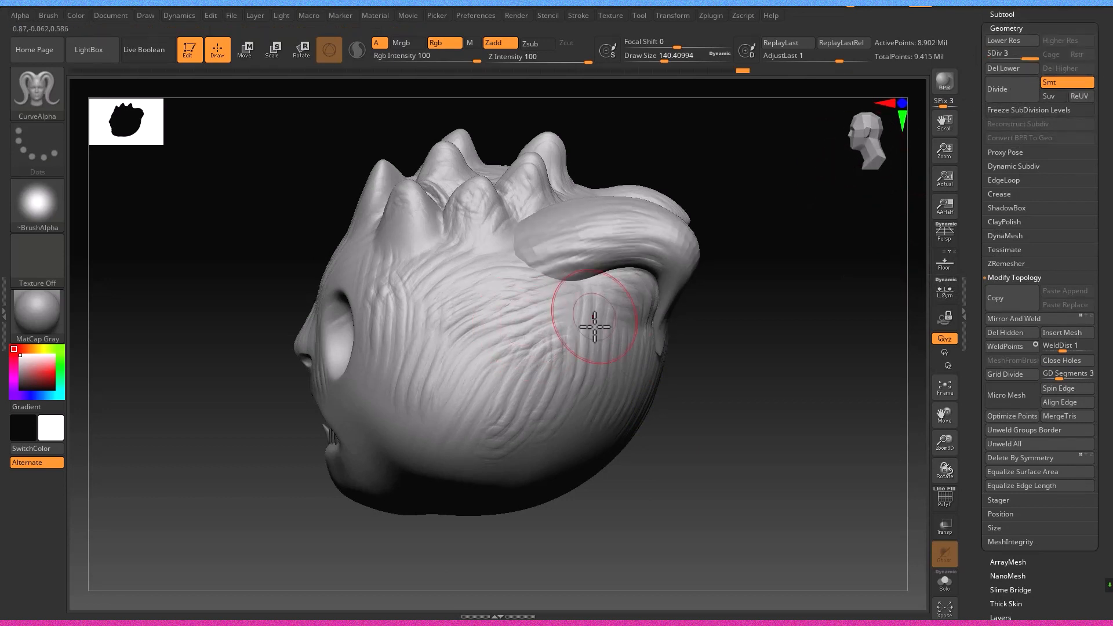
{"action": "left_click", "coordinate": [1006, 68]}
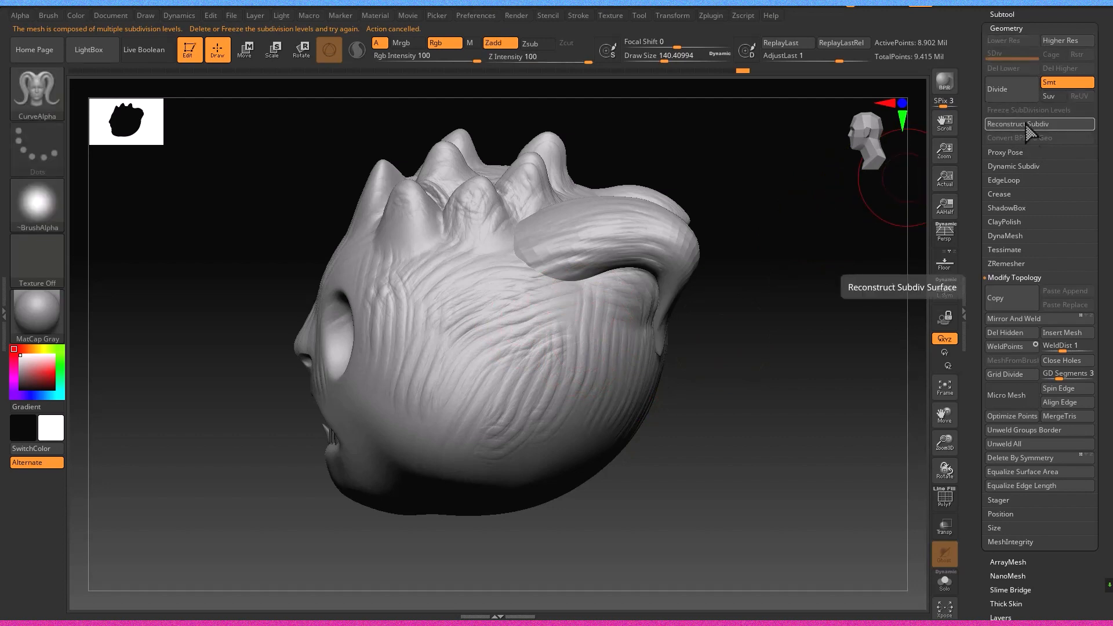
Draw a small curved horn on the side of the head, beneath the large horn
{"action": "scroll", "coordinate": [1024, 134], "scroll_direction": "up", "scroll_amount": 5}
{"action": "left_click", "coordinate": [1004, 249]}
{"action": "scroll", "coordinate": [1016, 179], "scroll_direction": "up", "scroll_amount": 2}
{"action": "left_click_drag", "start_coordinate": [558, 333], "coordinate": [661, 408]}
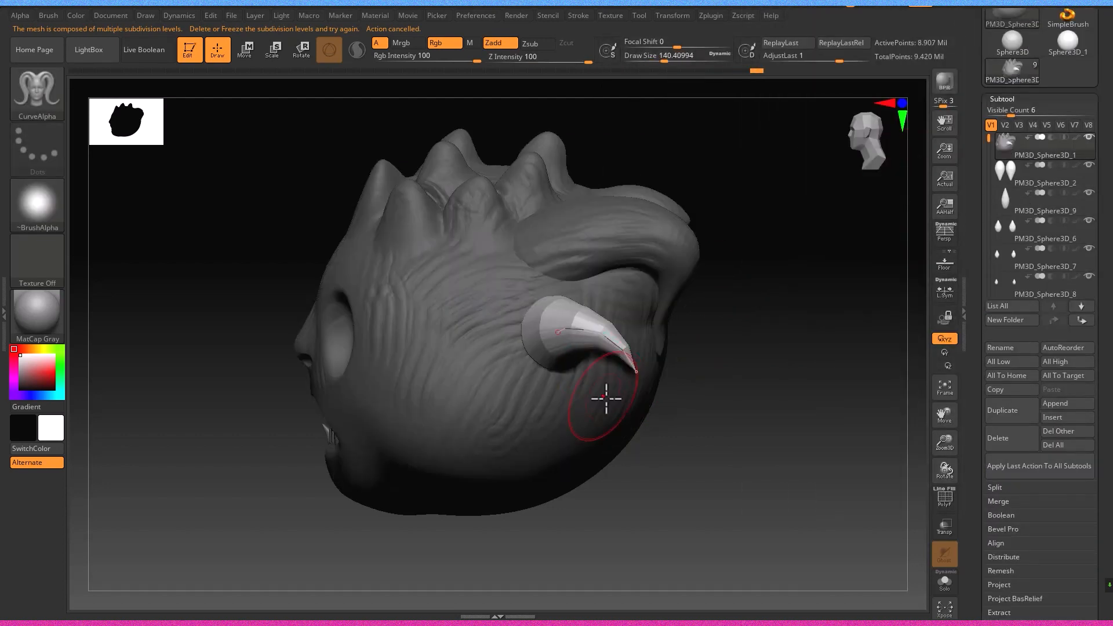
Adjust the small horn's placement on the head with the Move gizmo and subdivide its visible polygons
{"action": "mouse_move", "coordinate": [607, 398]}
{"action": "right_mouse_down"}
{"action": "mouse_move", "coordinate": [626, 318]}
{"action": "mouse_move", "coordinate": [642, 350]}
{"action": "mouse_move", "coordinate": [628, 295]}
{"action": "mouse_move", "coordinate": [643, 270]}
{"action": "right_mouse_up"}
{"action": "left_click", "coordinate": [247, 50]}
{"action": "left_click_drag", "start_coordinate": [716, 458], "coordinate": [708, 460]}
{"action": "right_click_drag", "start_coordinate": [696, 460], "coordinate": [676, 409]}
{"action": "left_click_drag", "start_coordinate": [656, 372], "coordinate": [629, 375]}
{"action": "right_click_drag", "start_coordinate": [807, 386], "coordinate": [696, 348]}
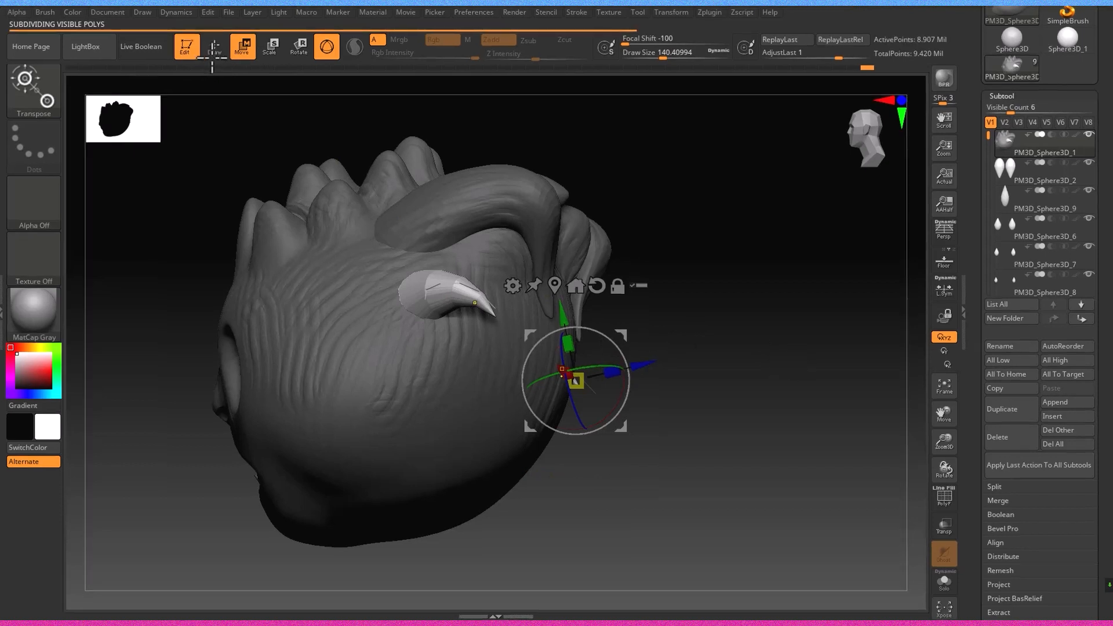
Check the small horn's placement, return to Draw mode and clear the mask from the head
{"action": "key", "text": "q"}
{"action": "mouse_move", "coordinate": [490, 337]}
{"action": "right_mouse_down"}
{"action": "mouse_move", "coordinate": [472, 306]}
{"action": "mouse_move", "coordinate": [510, 285]}
{"action": "mouse_move", "coordinate": [493, 356]}
{"action": "right_mouse_up"}
{"action": "left_click_drag", "start_coordinate": [493, 355], "coordinate": [423, 288]}
{"action": "right_click_drag", "start_coordinate": [422, 288], "coordinate": [798, 343]}
{"action": "right_click_drag", "start_coordinate": [629, 278], "coordinate": [534, 224], "text": "ctrl"}
{"action": "key", "text": "w"}
{"action": "left_click", "coordinate": [390, 301], "text": "alt"}
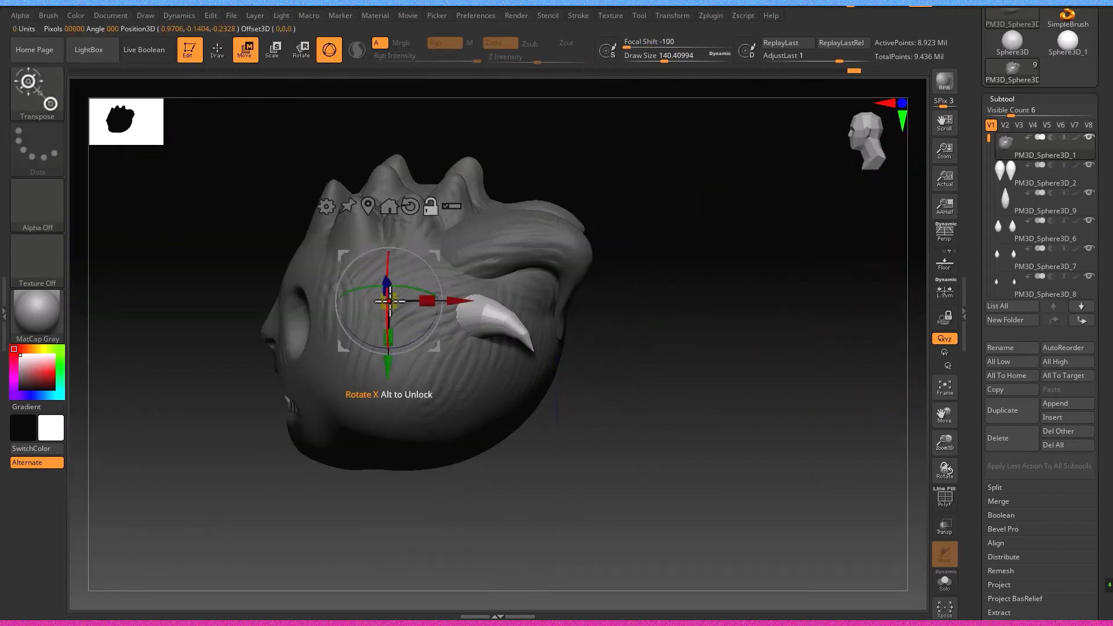
{"action": "left_click", "coordinate": [211, 51]}
{"action": "left_click_drag", "start_coordinate": [206, 229], "coordinate": [191, 245], "text": "ctrl"}
Smooth the small horn beneath the large one and switch to the Move brush
{"action": "mouse_move", "coordinate": [191, 246]}
{"action": "right_mouse_down"}
{"action": "mouse_move", "coordinate": [226, 216]}
{"action": "mouse_move", "coordinate": [249, 227]}
{"action": "right_mouse_up"}
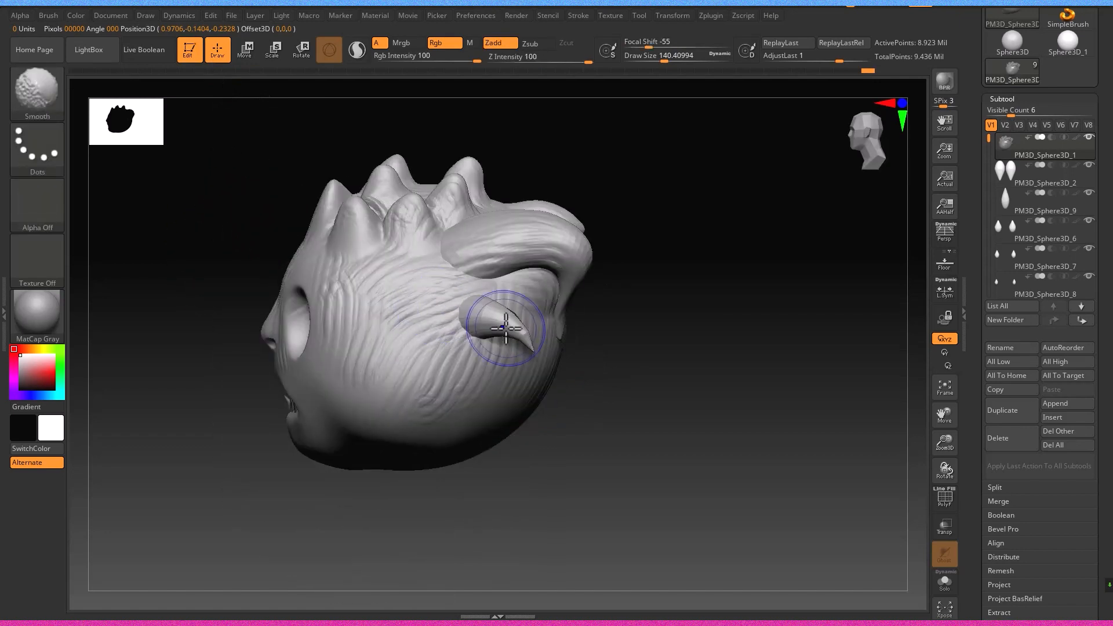
{"action": "mouse_move", "coordinate": [526, 345]}
{"action": "right_mouse_down"}
{"action": "mouse_move", "coordinate": [537, 280]}
{"action": "mouse_move", "coordinate": [323, 179]}
{"action": "right_mouse_up"}
{"action": "mouse_move", "coordinate": [473, 318]}
{"action": "right_mouse_down"}
{"action": "mouse_move", "coordinate": [514, 244]}
{"action": "mouse_move", "coordinate": [470, 346]}
{"action": "mouse_move", "coordinate": [526, 334]}
{"action": "right_mouse_up"}
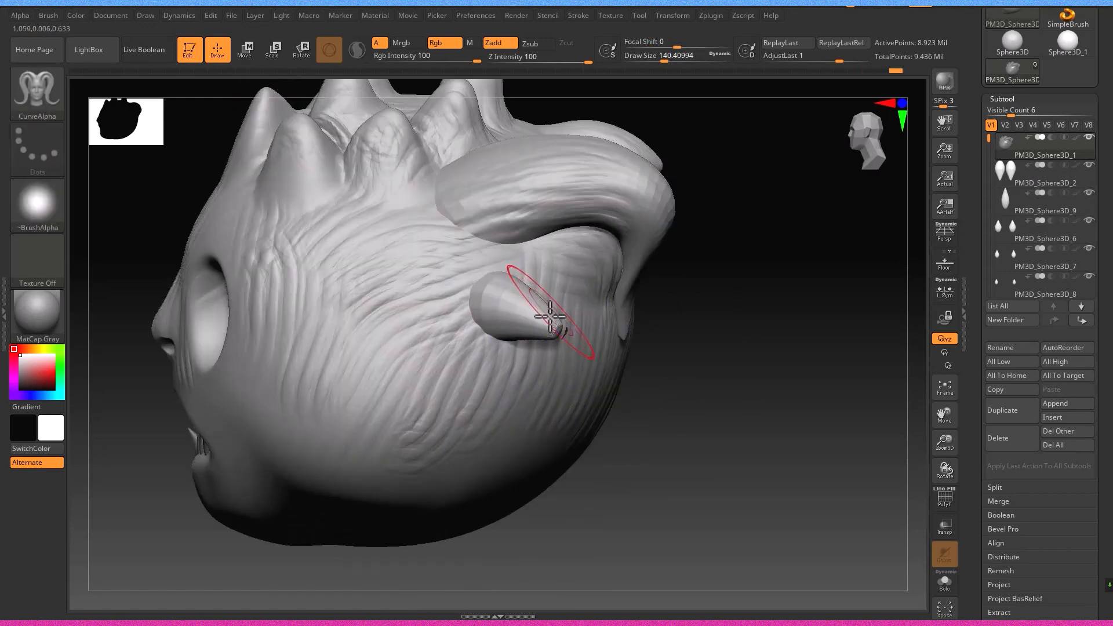
{"action": "key", "text": "b"}
{"action": "key", "text": "m"}
{"action": "key", "text": "v"}
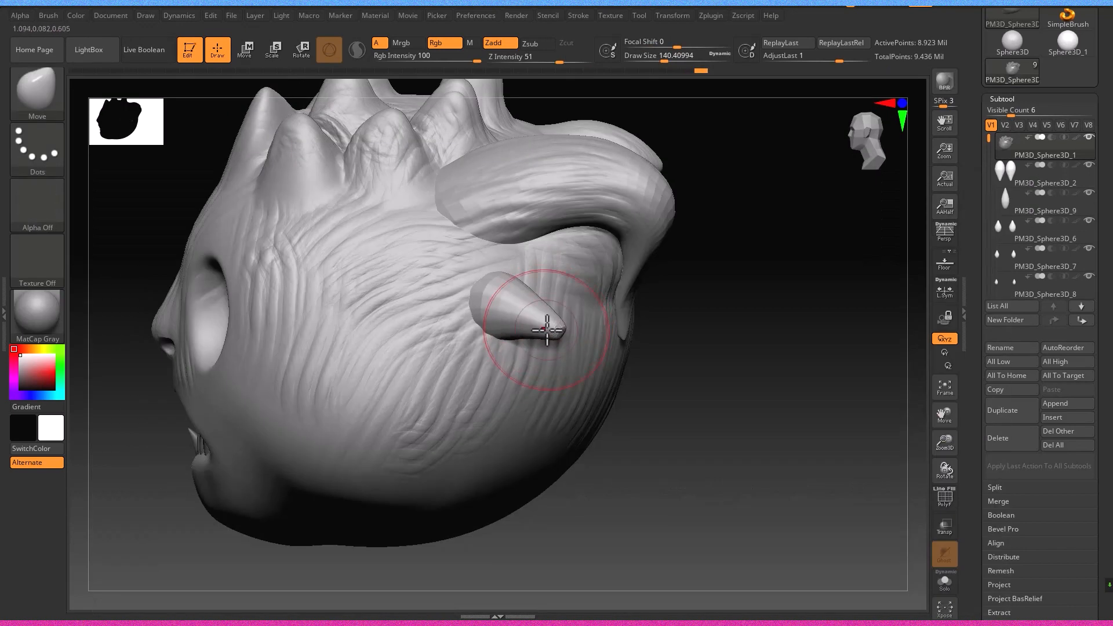
Isolate the inserted horn pieces, smooth their surfaces and bring the head back into view
{"action": "left_click", "coordinate": [562, 334], "text": "ctrl+shift"}
{"action": "mouse_move", "coordinate": [571, 350]}
{"action": "right_mouse_down"}
{"action": "mouse_move", "coordinate": [539, 368]}
{"action": "mouse_move", "coordinate": [574, 379]}
{"action": "mouse_move", "coordinate": [571, 348]}
{"action": "right_mouse_up"}
{"action": "left_click_drag", "start_coordinate": [568, 341], "coordinate": [577, 348]}
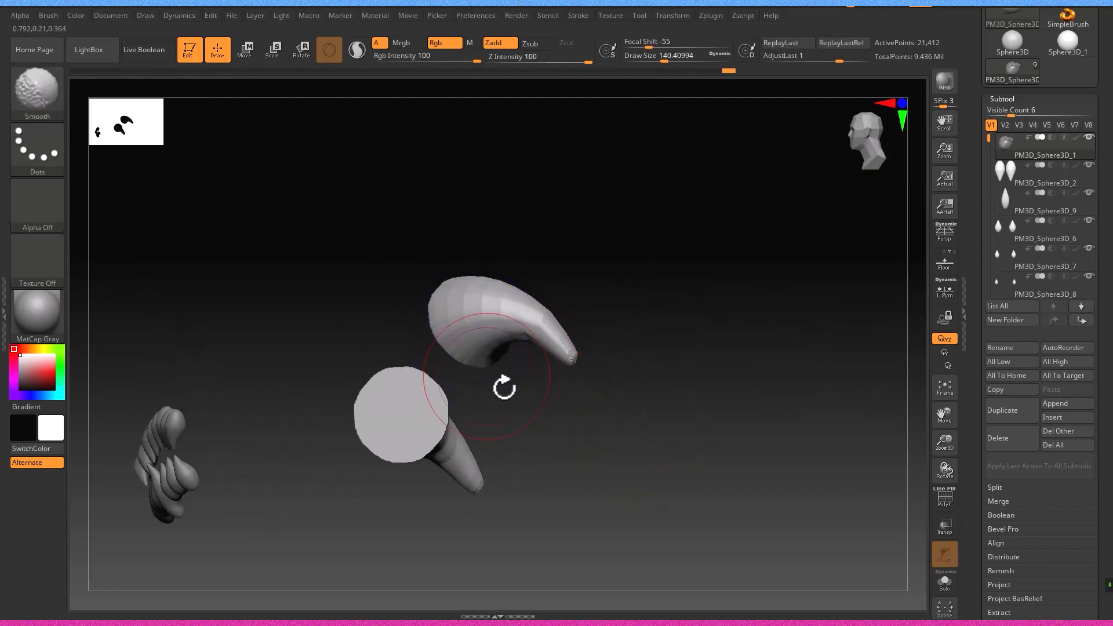
{"action": "scroll", "coordinate": [1024, 497], "scroll_direction": "down", "scroll_amount": 5}
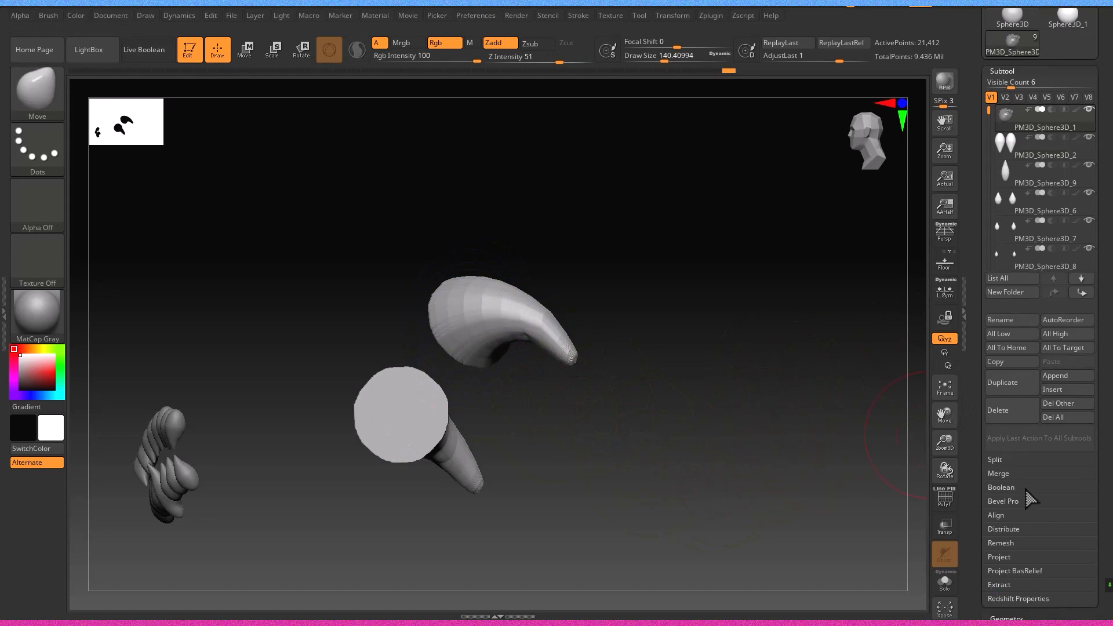
{"action": "left_click", "coordinate": [754, 338], "text": "ctrl+shift"}
{"action": "right_click_drag", "start_coordinate": [753, 338], "coordinate": [566, 378]}
Isolate the inserted horns, shift them with the Move gizmo and show the whole head again
{"action": "left_click", "coordinate": [559, 323], "text": "ctrl+shift"}
{"action": "left_click", "coordinate": [240, 55]}
{"action": "left_click_drag", "start_coordinate": [419, 275], "coordinate": [378, 269]}
{"action": "left_click", "coordinate": [219, 53]}
{"action": "left_click", "coordinate": [734, 416], "text": "ctrl+shift"}
Pull large pointed, downward-hanging spikes out of the back of the head with the Move brush
{"action": "right_click_drag", "start_coordinate": [734, 417], "coordinate": [533, 341]}
{"action": "mouse_move", "coordinate": [497, 301]}
{"action": "right_mouse_down"}
{"action": "mouse_move", "coordinate": [467, 380]}
{"action": "mouse_move", "coordinate": [597, 356]}
{"action": "mouse_move", "coordinate": [589, 350]}
{"action": "right_mouse_up"}
{"action": "right_click_drag", "start_coordinate": [608, 520], "coordinate": [658, 379]}
{"action": "left_click_drag", "start_coordinate": [671, 377], "coordinate": [696, 480]}
{"action": "mouse_move", "coordinate": [700, 405]}
{"action": "right_mouse_down"}
{"action": "mouse_move", "coordinate": [731, 491]}
{"action": "mouse_move", "coordinate": [728, 417]}
{"action": "mouse_move", "coordinate": [688, 407]}
{"action": "right_mouse_up"}
{"action": "right_click_drag", "start_coordinate": [695, 316], "coordinate": [663, 313]}
{"action": "right_click_drag", "start_coordinate": [678, 422], "coordinate": [694, 365]}
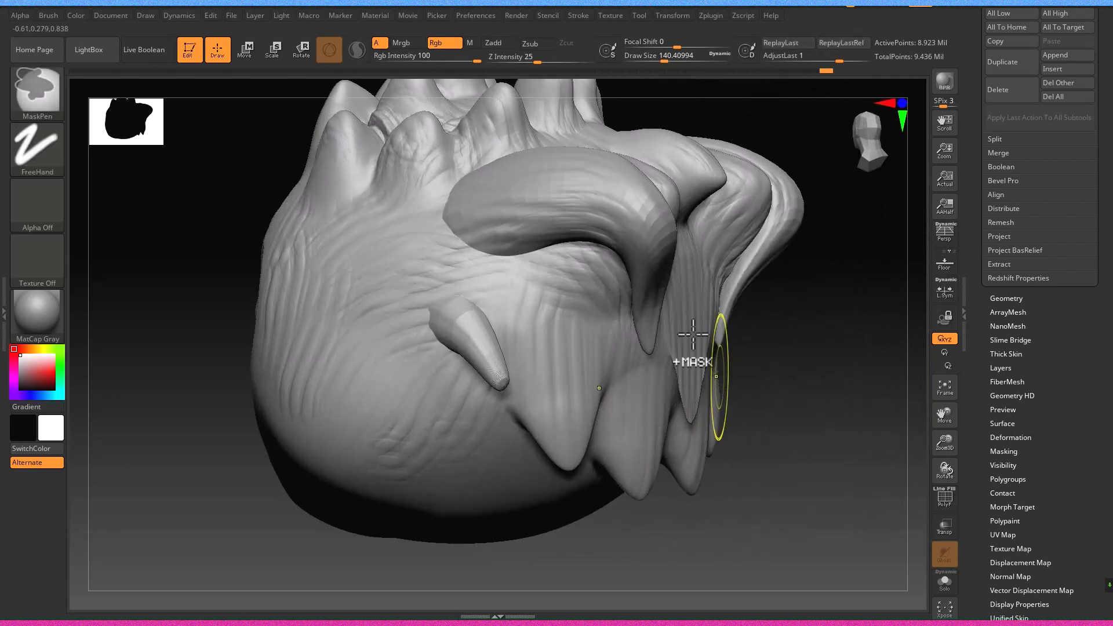
Pull further pointed spikes from the lower side of the head behind the cheek
{"action": "right_click_drag", "start_coordinate": [709, 319], "coordinate": [727, 396]}
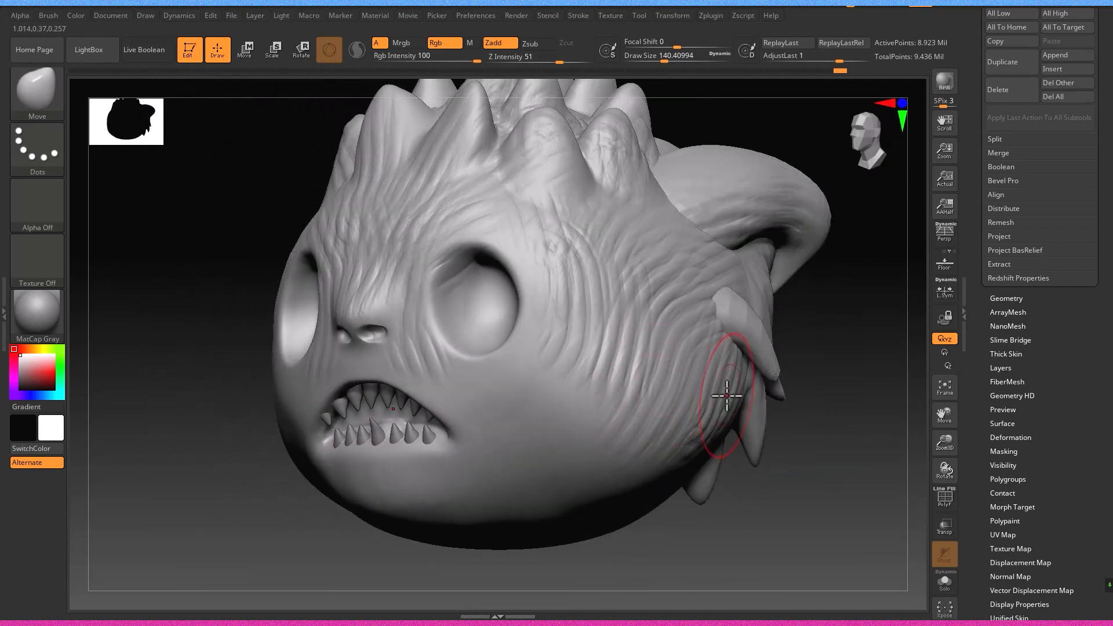
{"action": "mouse_move", "coordinate": [781, 498]}
{"action": "right_mouse_down"}
{"action": "mouse_move", "coordinate": [731, 427]}
{"action": "mouse_move", "coordinate": [725, 458]}
{"action": "mouse_move", "coordinate": [679, 447]}
{"action": "mouse_move", "coordinate": [748, 467]}
{"action": "mouse_move", "coordinate": [700, 444]}
{"action": "mouse_move", "coordinate": [751, 462]}
{"action": "mouse_move", "coordinate": [790, 313]}
{"action": "mouse_move", "coordinate": [746, 460]}
{"action": "mouse_move", "coordinate": [713, 492]}
{"action": "mouse_move", "coordinate": [689, 497]}
{"action": "right_mouse_up"}
{"action": "left_click_drag", "start_coordinate": [689, 497], "coordinate": [738, 554]}
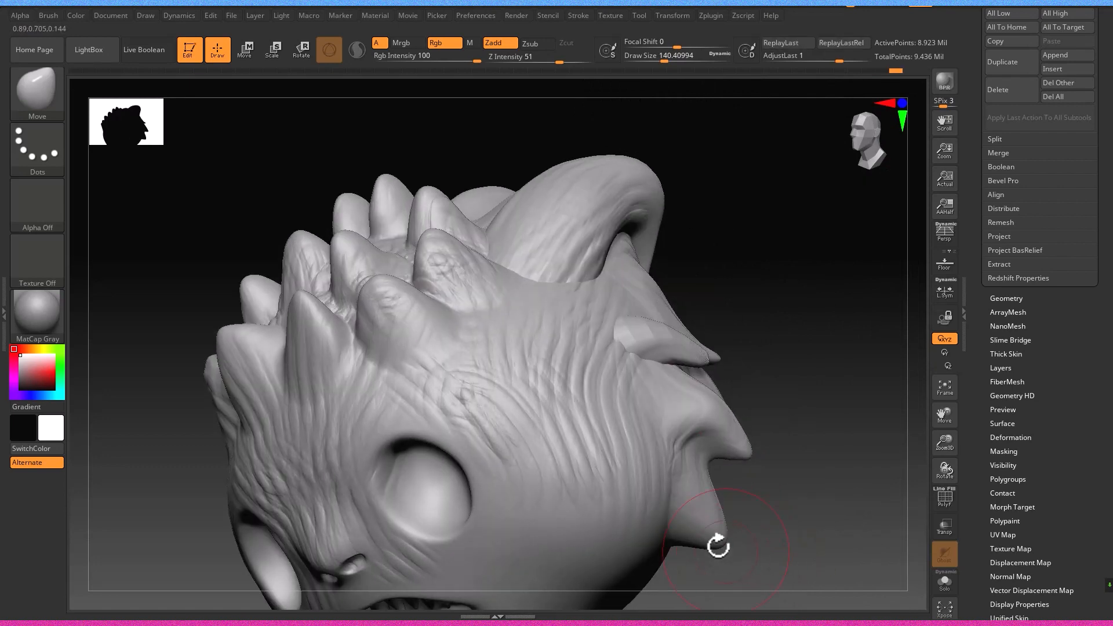
{"action": "mouse_move", "coordinate": [708, 522]}
{"action": "right_mouse_down"}
{"action": "mouse_move", "coordinate": [525, 377]}
{"action": "mouse_move", "coordinate": [565, 259]}
{"action": "right_mouse_up"}
Isolate the inserted horn pieces and try to cut the upper one away with the SliceRect brush
{"action": "left_click", "coordinate": [566, 259], "text": "ctrl+shift"}
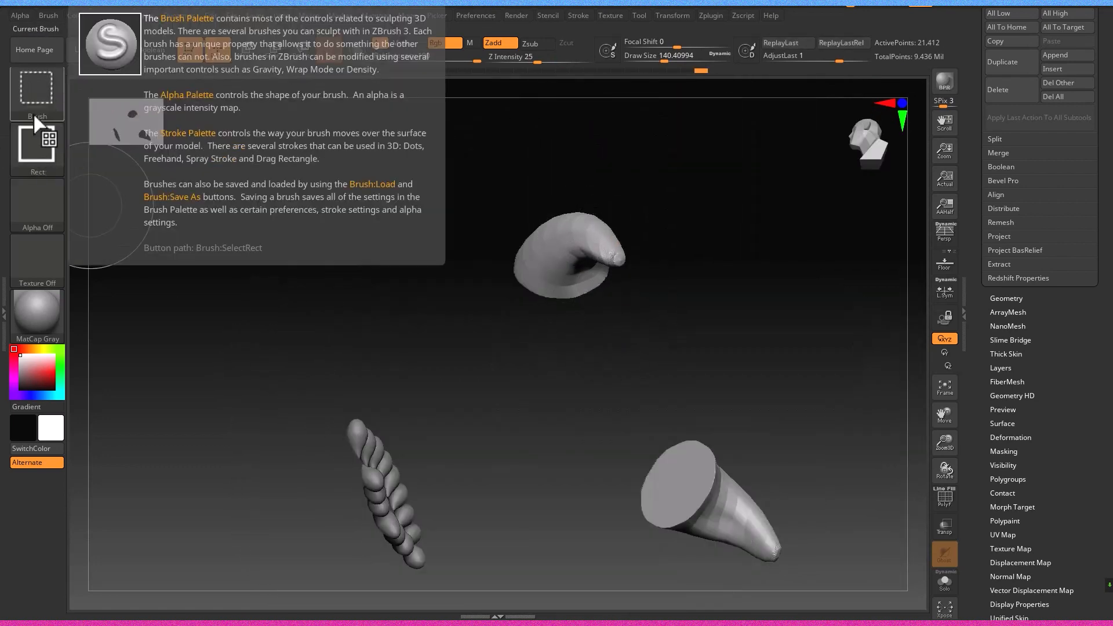
{"action": "left_click", "coordinate": [35, 92]}
{"action": "left_click", "coordinate": [835, 163]}
{"action": "left_click_drag", "start_coordinate": [721, 388], "coordinate": [401, 147], "text": "ctrl+shift"}
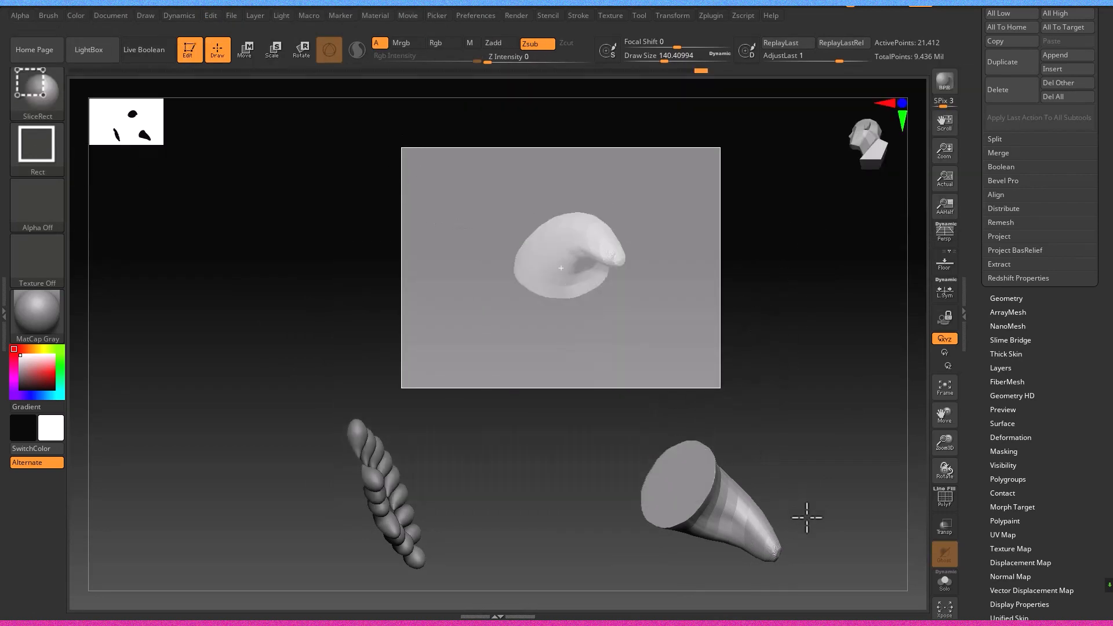
{"action": "right_click_drag", "start_coordinate": [813, 548], "coordinate": [717, 435], "text": "alt"}
Try to remove the other small horn with the TrimCircle and TrimRect brushes
{"action": "left_click", "coordinate": [29, 99], "text": "ctrl+shift"}
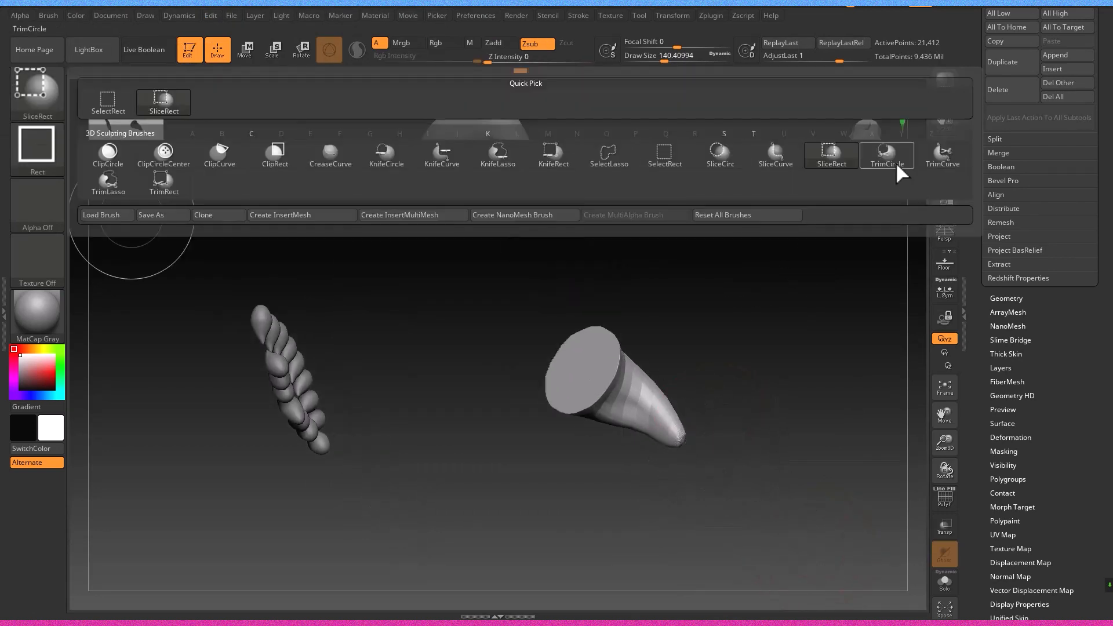
{"action": "left_click", "coordinate": [896, 160]}
{"action": "left_click_drag", "start_coordinate": [743, 472], "coordinate": [502, 293], "text": "ctrl+shift"}
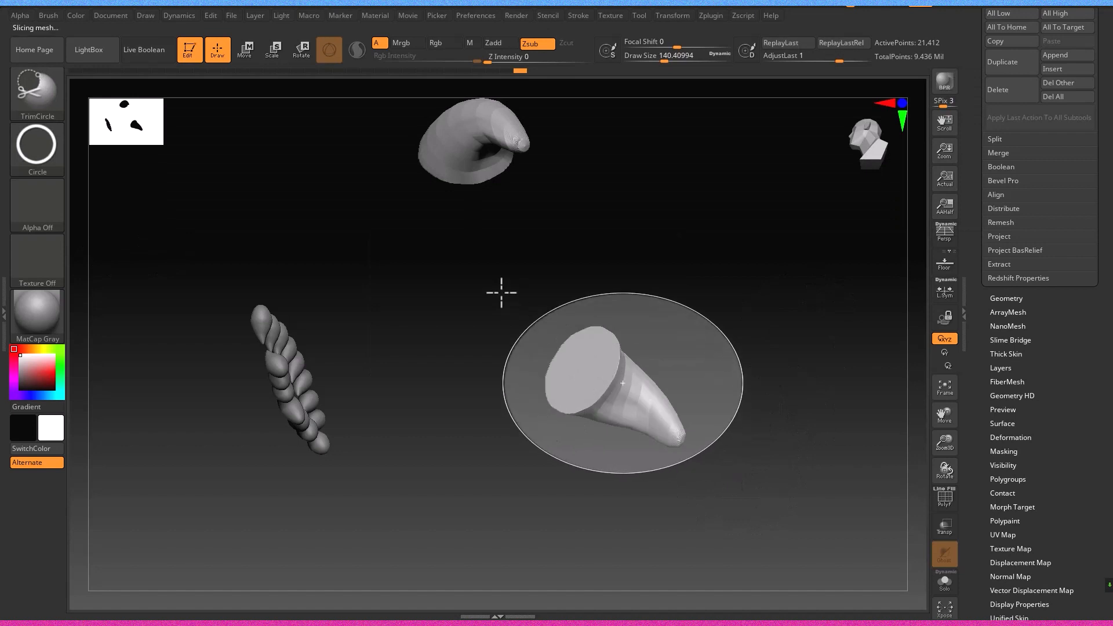
{"action": "left_click", "coordinate": [33, 100]}
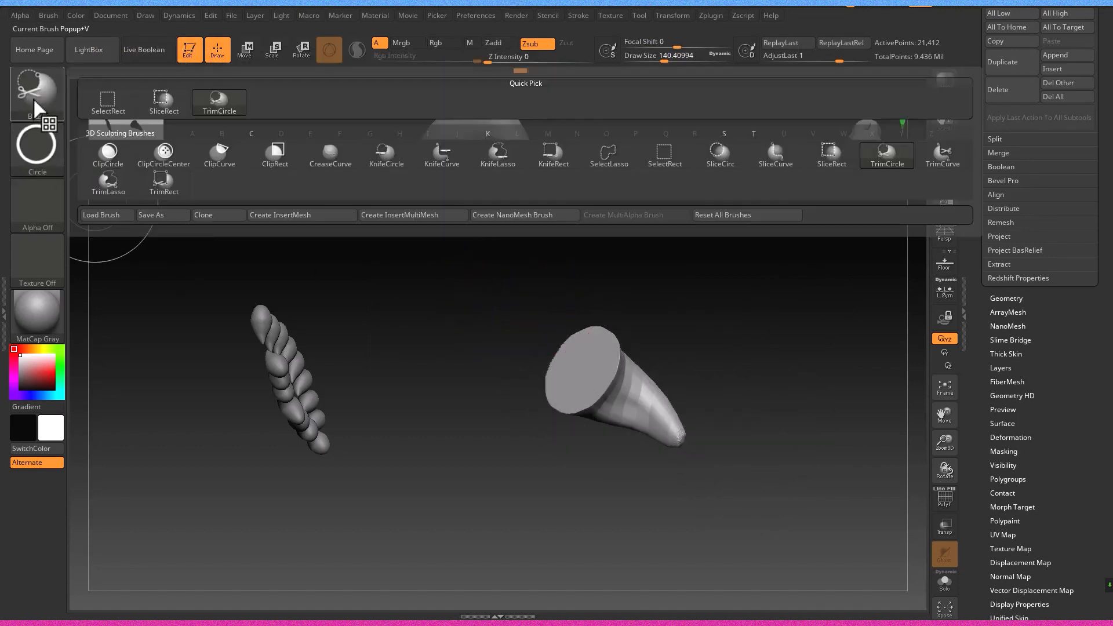
{"action": "left_click", "coordinate": [161, 186]}
{"action": "left_click_drag", "start_coordinate": [701, 477], "coordinate": [516, 270], "text": "ctrl+shift"}
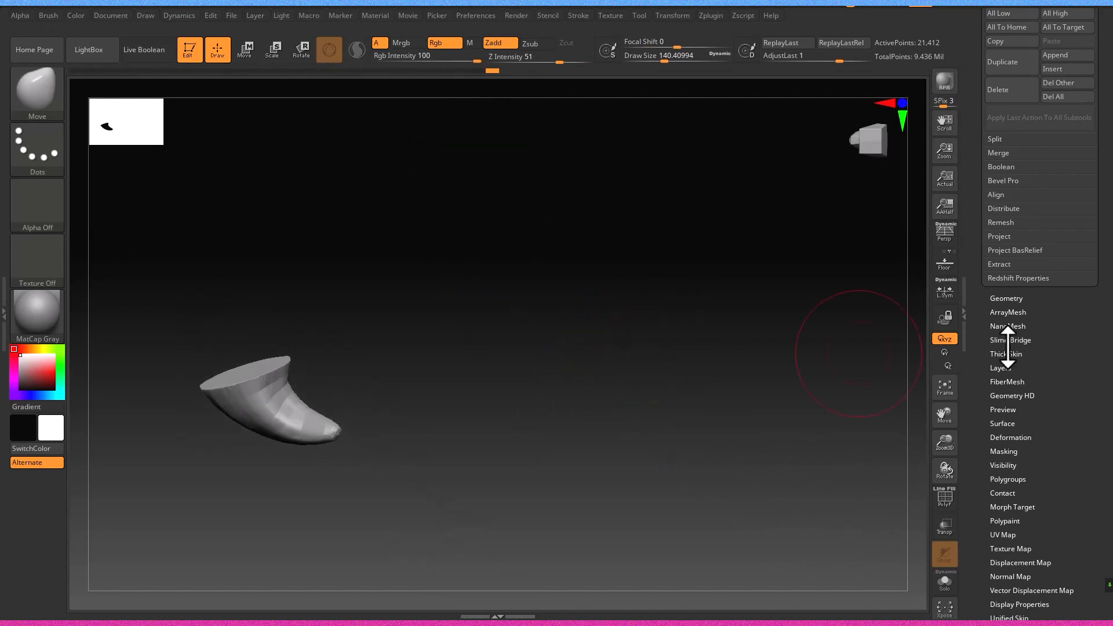
Hide the inserted small horns and remove them with Del Hidden
{"action": "left_click_drag", "start_coordinate": [1014, 184], "coordinate": [1013, 157]}
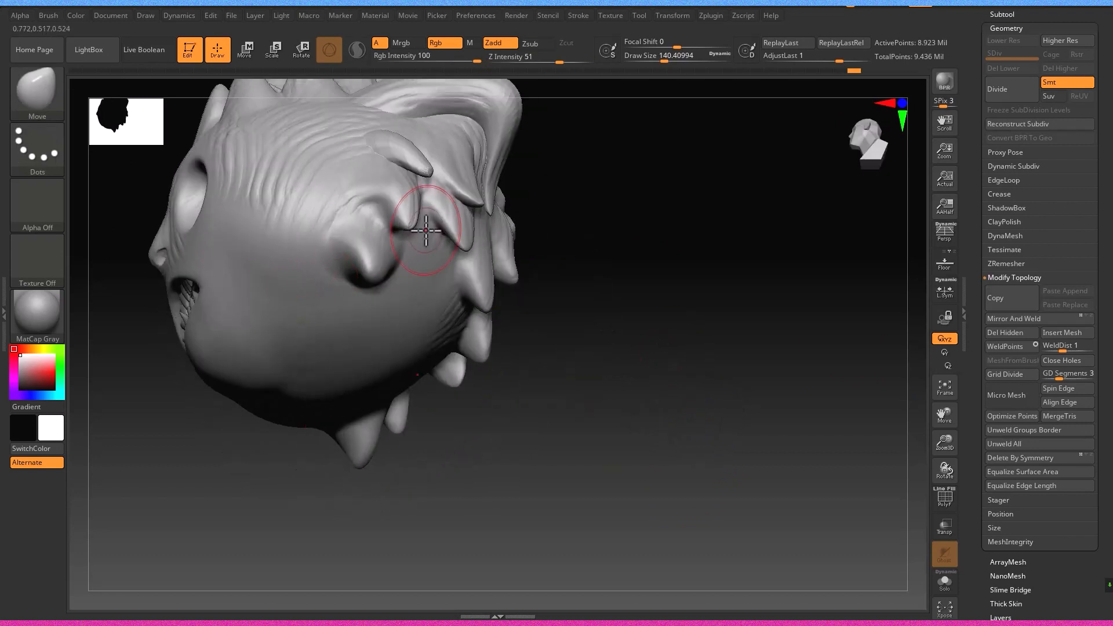
{"action": "right_click_drag", "start_coordinate": [426, 231], "coordinate": [451, 314], "text": "alt"}
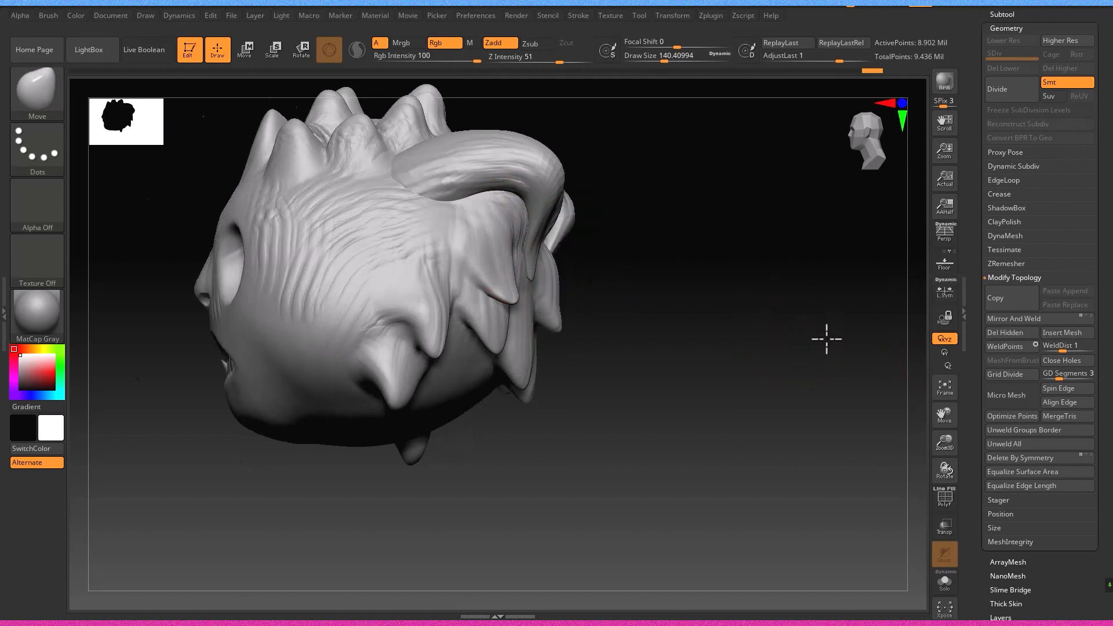
{"action": "left_click_drag", "start_coordinate": [825, 336], "coordinate": [1007, 336]}
Shape a column of curved spikes down the side of the head beneath the large horn using the Move brush
{"action": "mouse_move", "coordinate": [741, 332]}
{"action": "left_mouse_down"}
{"action": "mouse_move", "coordinate": [676, 325]}
{"action": "mouse_move", "coordinate": [444, 377]}
{"action": "mouse_move", "coordinate": [418, 437]}
{"action": "mouse_move", "coordinate": [458, 417]}
{"action": "left_mouse_up"}
{"action": "left_click_drag", "start_coordinate": [547, 335], "coordinate": [602, 312]}
{"action": "mouse_move", "coordinate": [601, 309]}
{"action": "right_mouse_down", "text": "ctrl"}
{"action": "mouse_move", "coordinate": [592, 373]}
{"action": "mouse_move", "coordinate": [620, 299]}
{"action": "right_mouse_up", "text": "ctrl"}
{"action": "right_click_drag", "start_coordinate": [656, 348], "coordinate": [635, 324]}
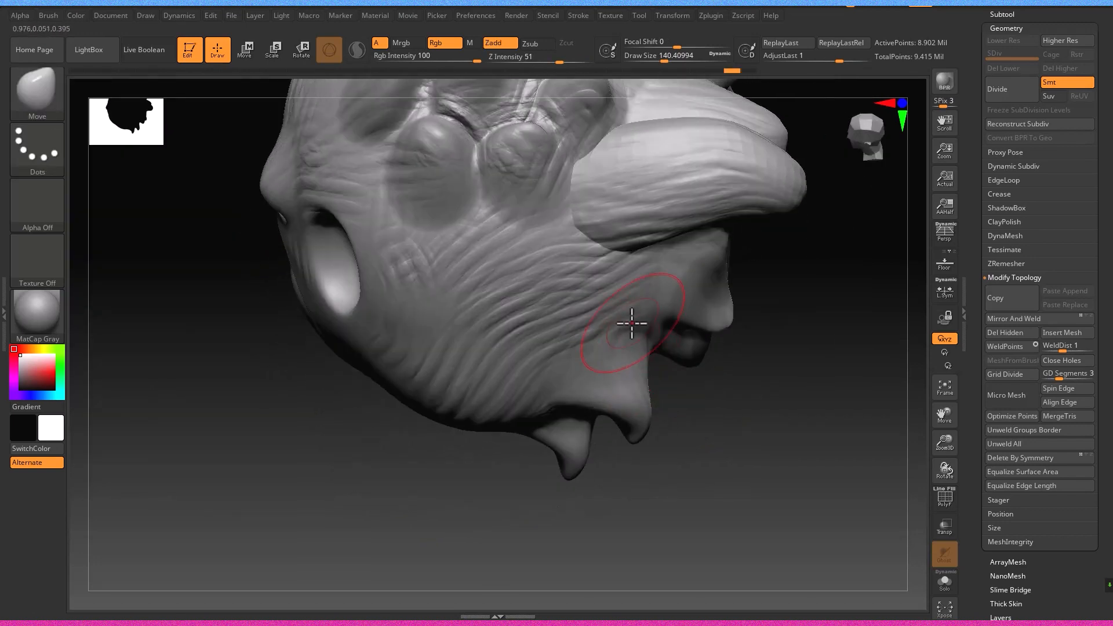
{"action": "right_click_drag", "start_coordinate": [741, 438], "coordinate": [606, 343]}
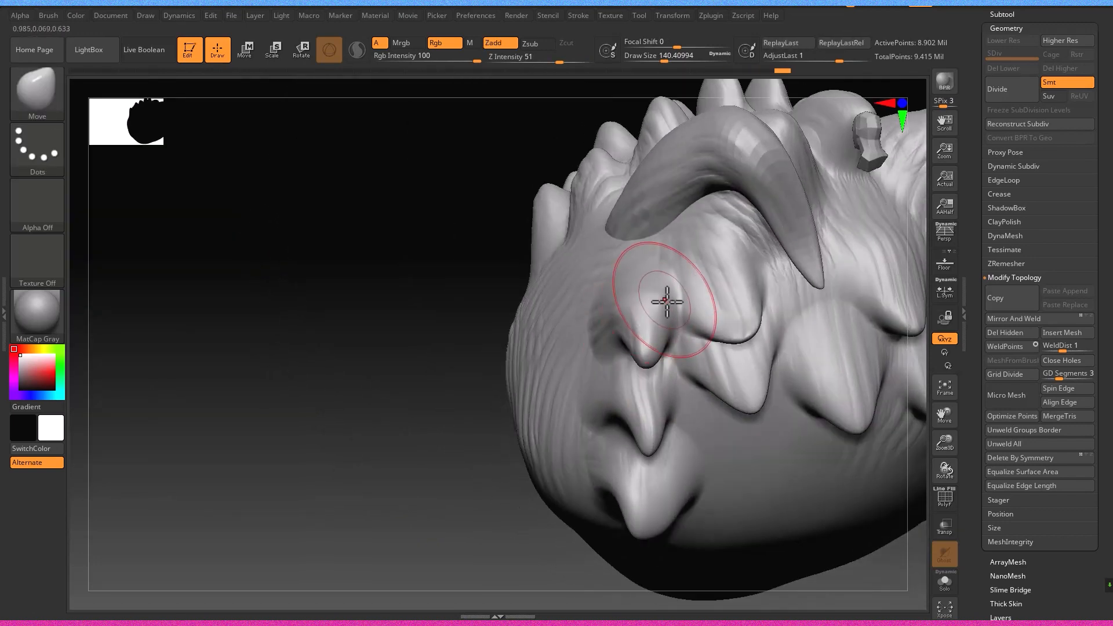
{"action": "right_click_drag", "start_coordinate": [665, 299], "coordinate": [510, 175]}
Reduce the Move brush to about 87 and sharpen the tips of the side spikes
{"action": "key", "text": "s"}
{"action": "left_click_drag", "start_coordinate": [497, 199], "coordinate": [486, 198]}
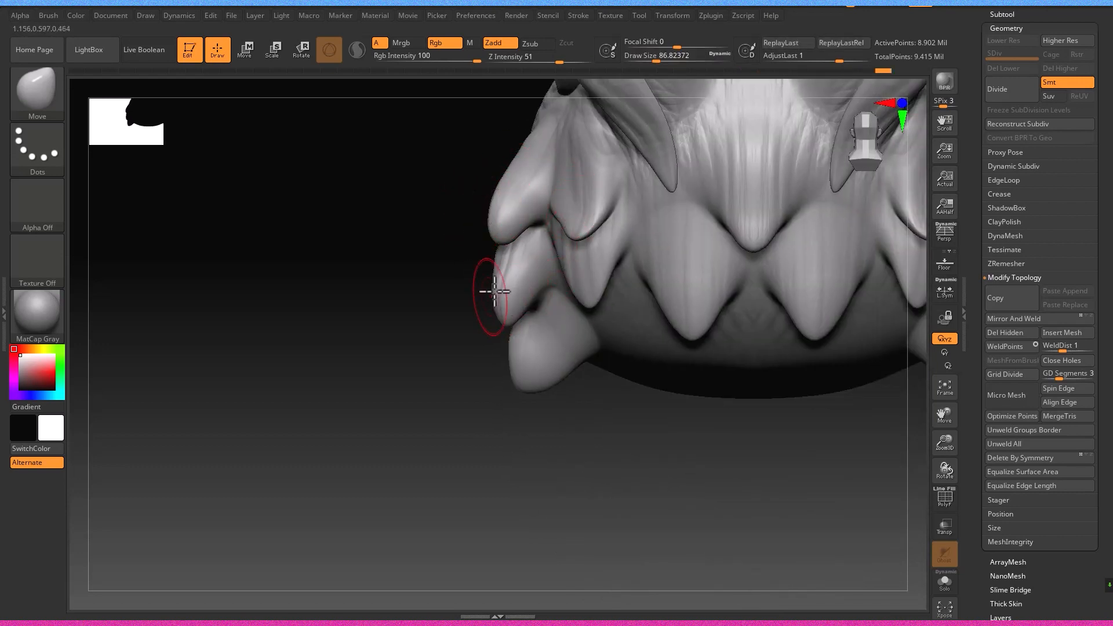
{"action": "mouse_move", "coordinate": [539, 334]}
{"action": "right_mouse_down"}
{"action": "mouse_move", "coordinate": [576, 384]}
{"action": "mouse_move", "coordinate": [646, 423]}
{"action": "mouse_move", "coordinate": [623, 380]}
{"action": "right_mouse_up"}
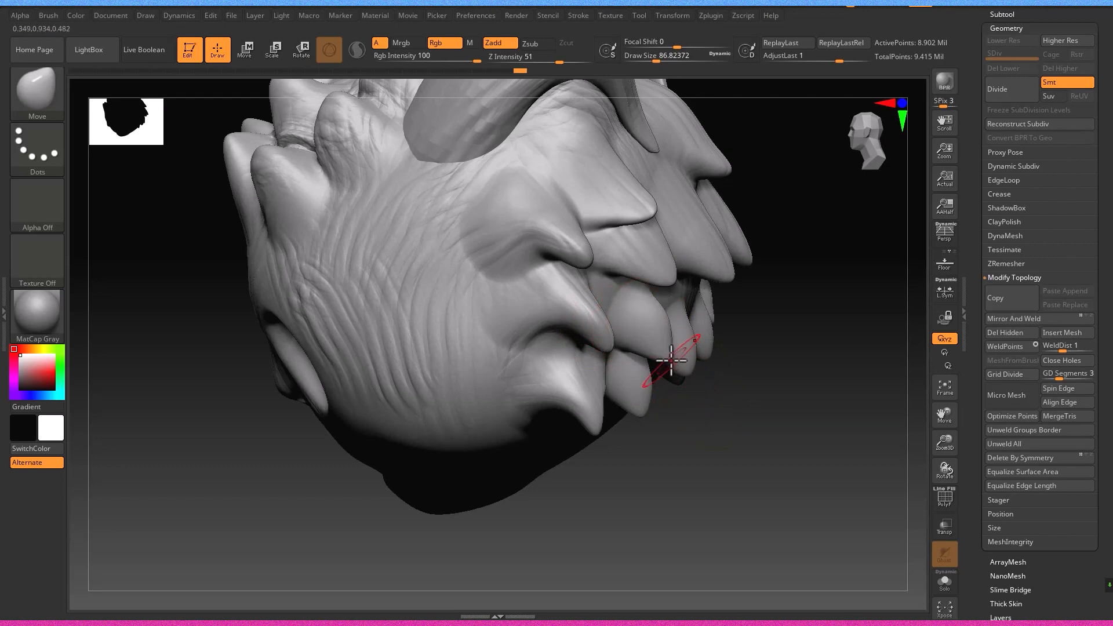
Enlarge the Move brush to about 132 and adjust the spikes around the back and sides of the head
{"action": "mouse_move", "coordinate": [657, 355]}
{"action": "right_mouse_down"}
{"action": "mouse_move", "coordinate": [626, 355]}
{"action": "mouse_move", "coordinate": [671, 323]}
{"action": "mouse_move", "coordinate": [721, 343]}
{"action": "mouse_move", "coordinate": [793, 331]}
{"action": "mouse_move", "coordinate": [859, 277]}
{"action": "right_mouse_up"}
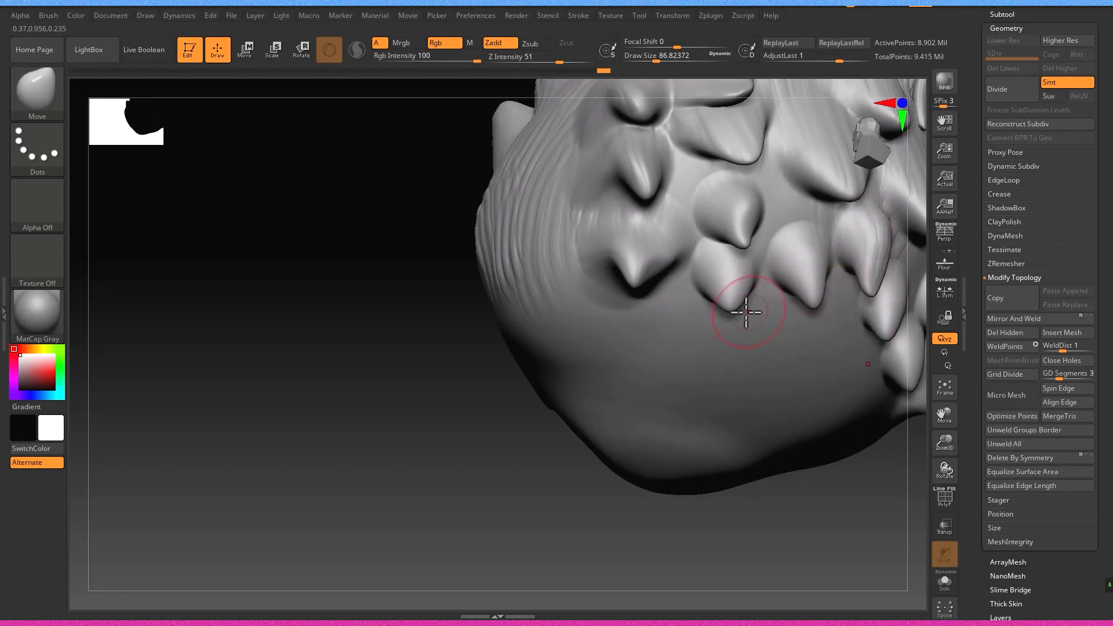
{"action": "mouse_move", "coordinate": [761, 316]}
{"action": "right_mouse_down"}
{"action": "mouse_move", "coordinate": [770, 294]}
{"action": "mouse_move", "coordinate": [724, 348]}
{"action": "mouse_move", "coordinate": [833, 341]}
{"action": "mouse_move", "coordinate": [710, 354]}
{"action": "right_mouse_up"}
{"action": "right_click_drag", "start_coordinate": [711, 353], "coordinate": [744, 366]}
{"action": "key", "text": "s"}
{"action": "left_click_drag", "start_coordinate": [743, 341], "coordinate": [774, 345]}
{"action": "mouse_move", "coordinate": [773, 344]}
{"action": "right_mouse_down"}
{"action": "mouse_move", "coordinate": [760, 331]}
{"action": "mouse_move", "coordinate": [736, 345]}
{"action": "mouse_move", "coordinate": [768, 343]}
{"action": "mouse_move", "coordinate": [764, 327]}
{"action": "mouse_move", "coordinate": [789, 339]}
{"action": "mouse_move", "coordinate": [768, 369]}
{"action": "right_mouse_up"}
{"action": "key", "text": "ctrl+z"}
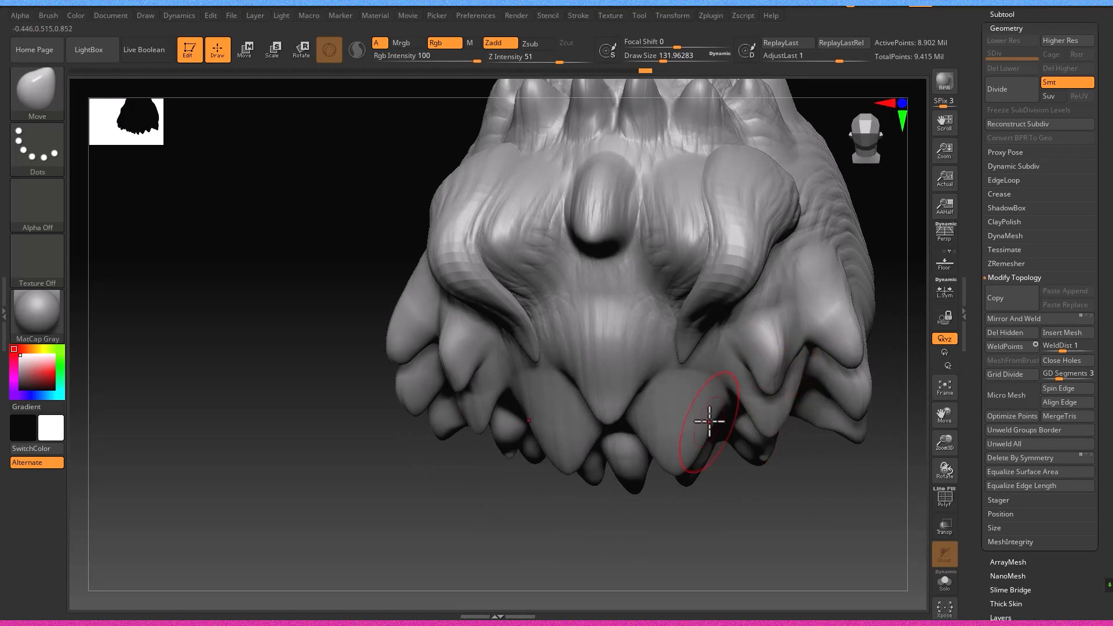
{"action": "mouse_move", "coordinate": [693, 430]}
{"action": "right_mouse_down"}
{"action": "mouse_move", "coordinate": [713, 350]}
{"action": "mouse_move", "coordinate": [647, 420]}
{"action": "mouse_move", "coordinate": [565, 468]}
{"action": "right_mouse_up"}
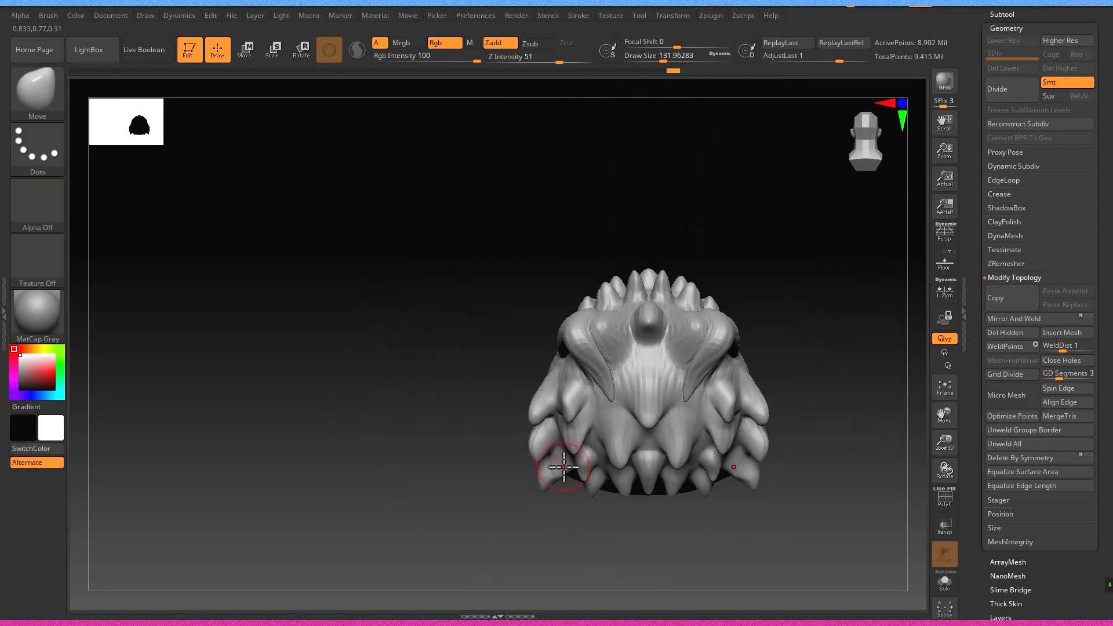
{"action": "left_click_drag", "start_coordinate": [544, 479], "coordinate": [541, 480]}
{"action": "mouse_move", "coordinate": [567, 398]}
{"action": "right_mouse_down"}
{"action": "mouse_move", "coordinate": [621, 443]}
{"action": "mouse_move", "coordinate": [584, 442]}
{"action": "mouse_move", "coordinate": [660, 393]}
{"action": "mouse_move", "coordinate": [586, 413]}
{"action": "mouse_move", "coordinate": [669, 422]}
{"action": "mouse_move", "coordinate": [564, 388]}
{"action": "right_mouse_up"}
{"action": "mouse_move", "coordinate": [656, 399]}
{"action": "right_mouse_down"}
{"action": "mouse_move", "coordinate": [575, 393]}
{"action": "mouse_move", "coordinate": [626, 415]}
{"action": "right_mouse_up"}
{"action": "right_click_drag", "start_coordinate": [626, 414], "coordinate": [546, 400], "text": "ctrl"}
Rake light wrinkles over the cheeks with the Rake brush at Z Intensity 2 and a draw size of about 116
{"action": "key", "text": "b"}
{"action": "key", "text": "r"}
{"action": "key", "text": "a"}
{"action": "left_click_drag", "start_coordinate": [556, 390], "coordinate": [551, 400]}
{"action": "key", "text": "ctrl+z"}
{"action": "left_click", "coordinate": [510, 61]}
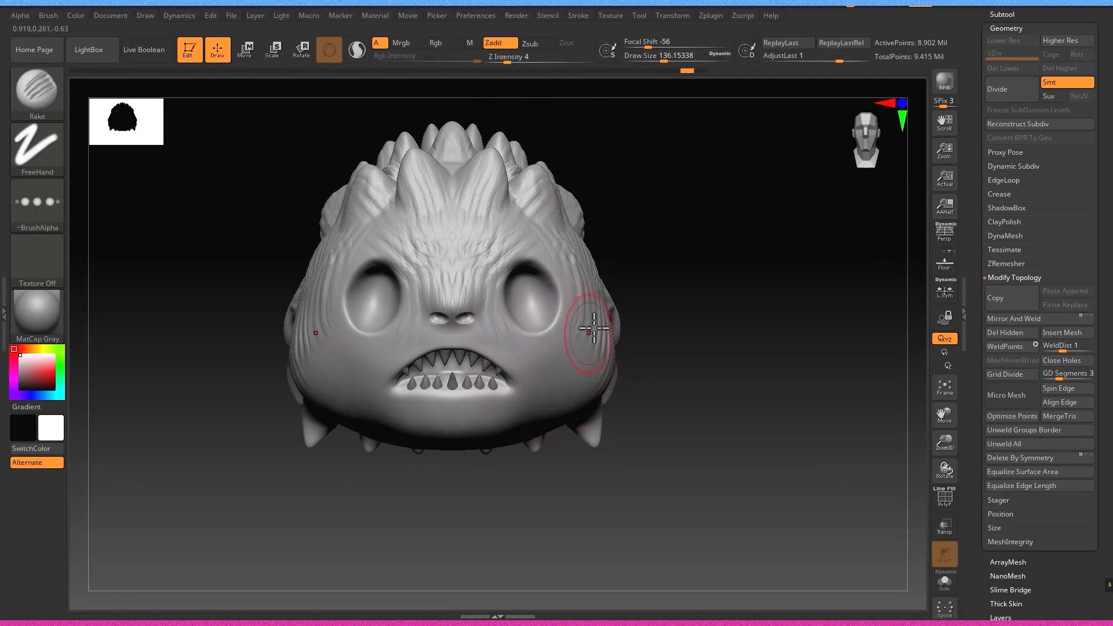
{"action": "right_click_drag", "start_coordinate": [589, 323], "coordinate": [623, 360], "text": "ctrl"}
{"action": "key", "text": "ctrl+z"}
{"action": "key", "text": "s"}
{"action": "left_click", "coordinate": [588, 349]}
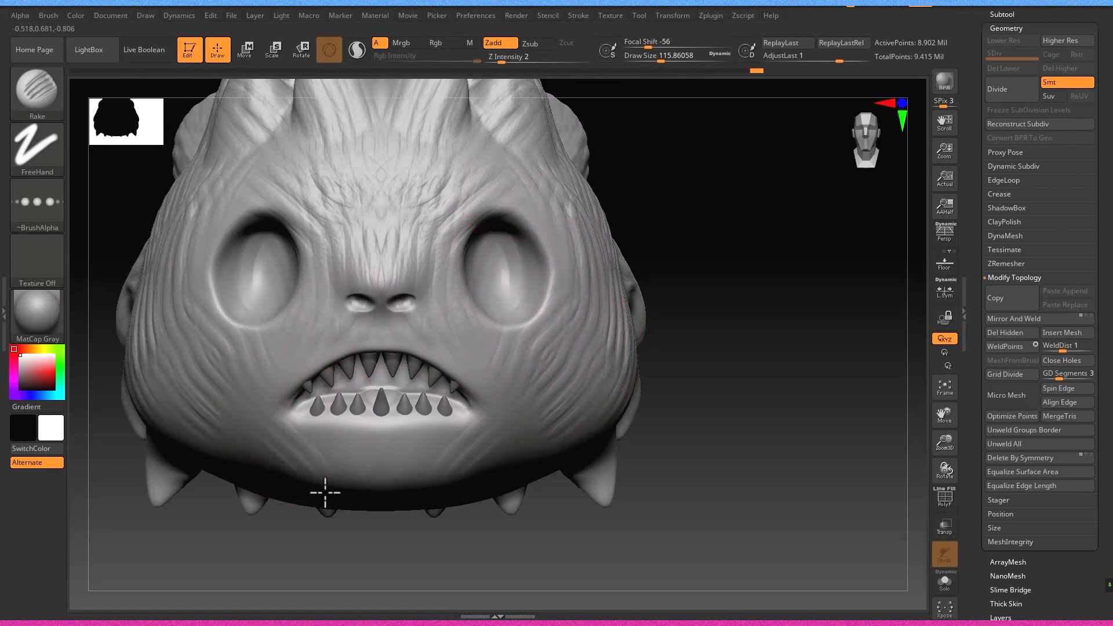
Rake broad grooves over the sides and underside at about 217, and finer ones around the chin at about 51
{"action": "mouse_move", "coordinate": [428, 539]}
{"action": "left_mouse_down"}
{"action": "mouse_move", "coordinate": [514, 402]}
{"action": "mouse_move", "coordinate": [455, 298]}
{"action": "left_mouse_up"}
{"action": "key", "text": "s"}
{"action": "left_click", "coordinate": [464, 298]}
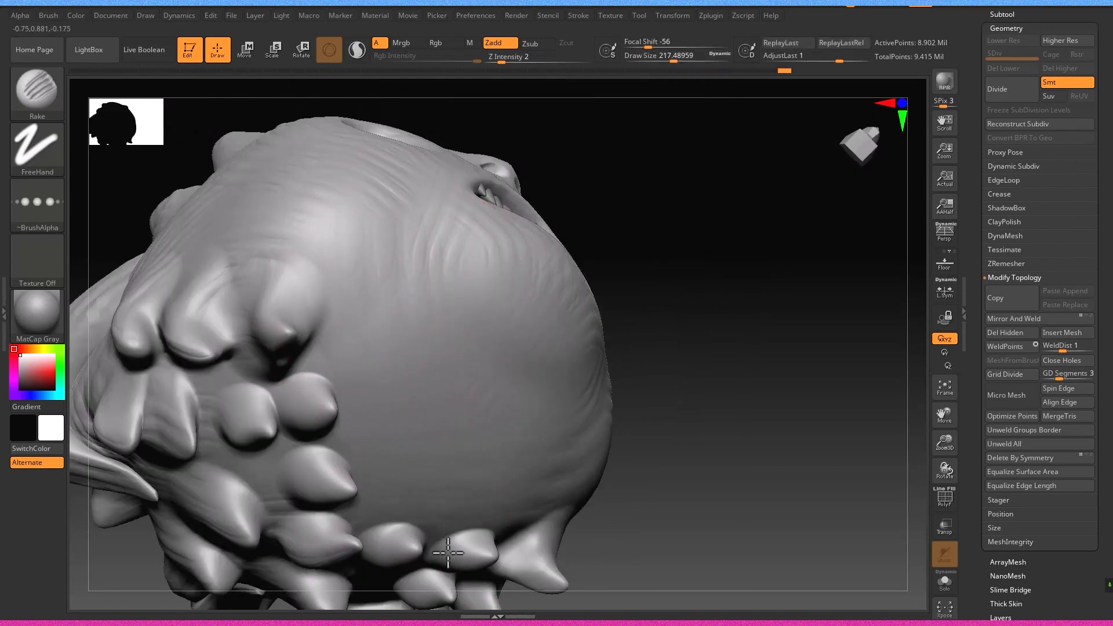
{"action": "left_click_drag", "start_coordinate": [438, 590], "coordinate": [319, 456]}
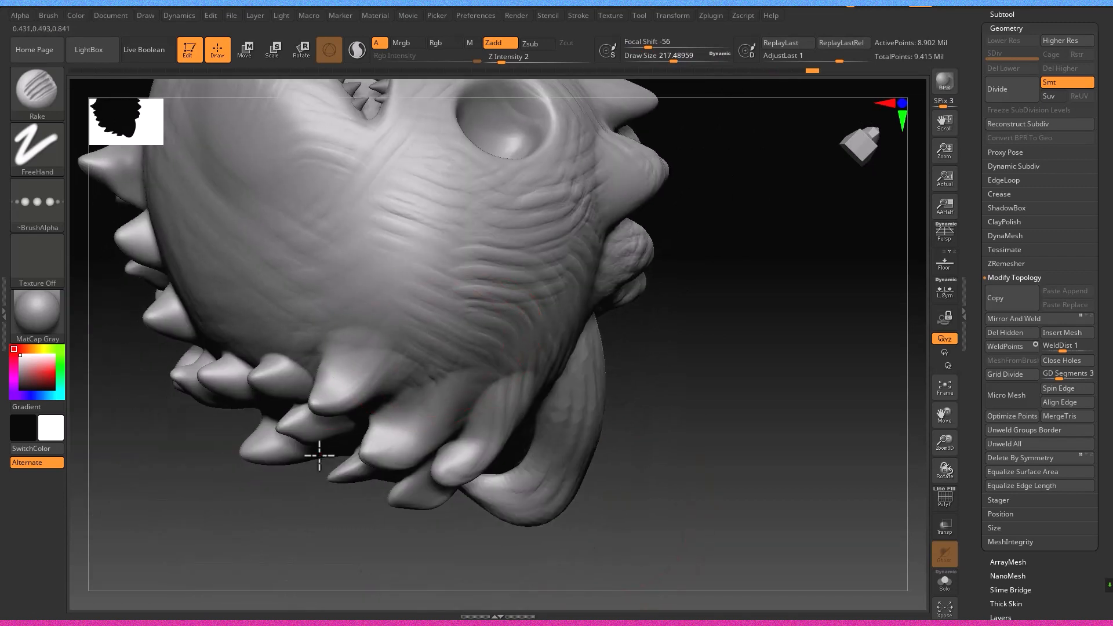
{"action": "mouse_move", "coordinate": [460, 484]}
{"action": "left_mouse_down"}
{"action": "mouse_move", "coordinate": [517, 378]}
{"action": "mouse_move", "coordinate": [577, 398]}
{"action": "mouse_move", "coordinate": [489, 367]}
{"action": "mouse_move", "coordinate": [479, 440]}
{"action": "mouse_move", "coordinate": [542, 460]}
{"action": "mouse_move", "coordinate": [641, 458]}
{"action": "mouse_move", "coordinate": [626, 550]}
{"action": "left_mouse_up"}
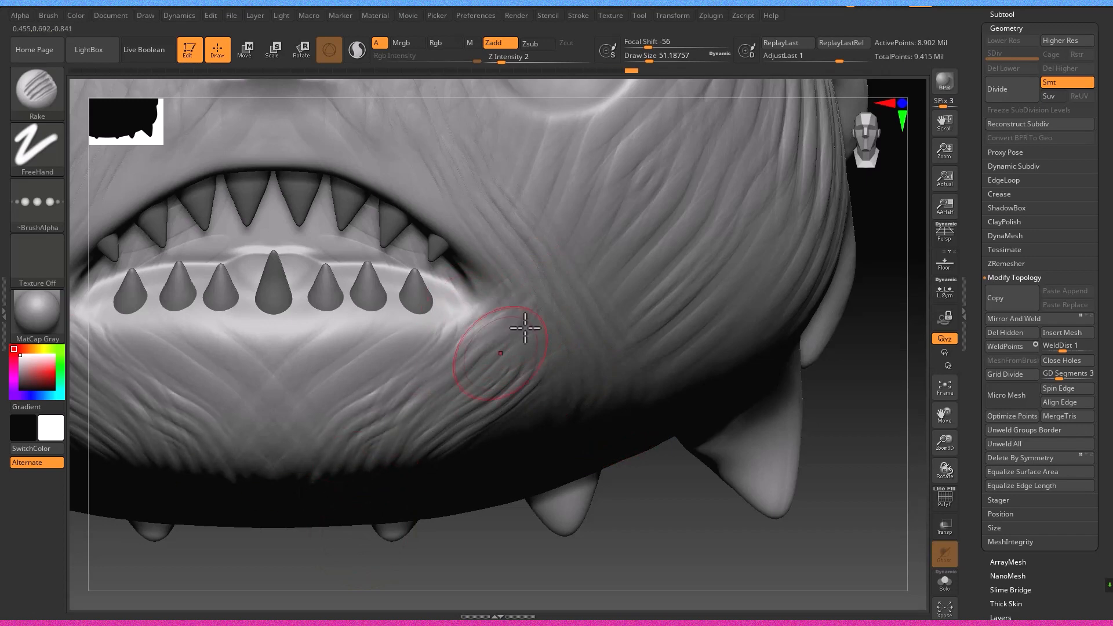
{"action": "right_click_drag", "start_coordinate": [369, 393], "coordinate": [107, 428], "text": "ctrl"}
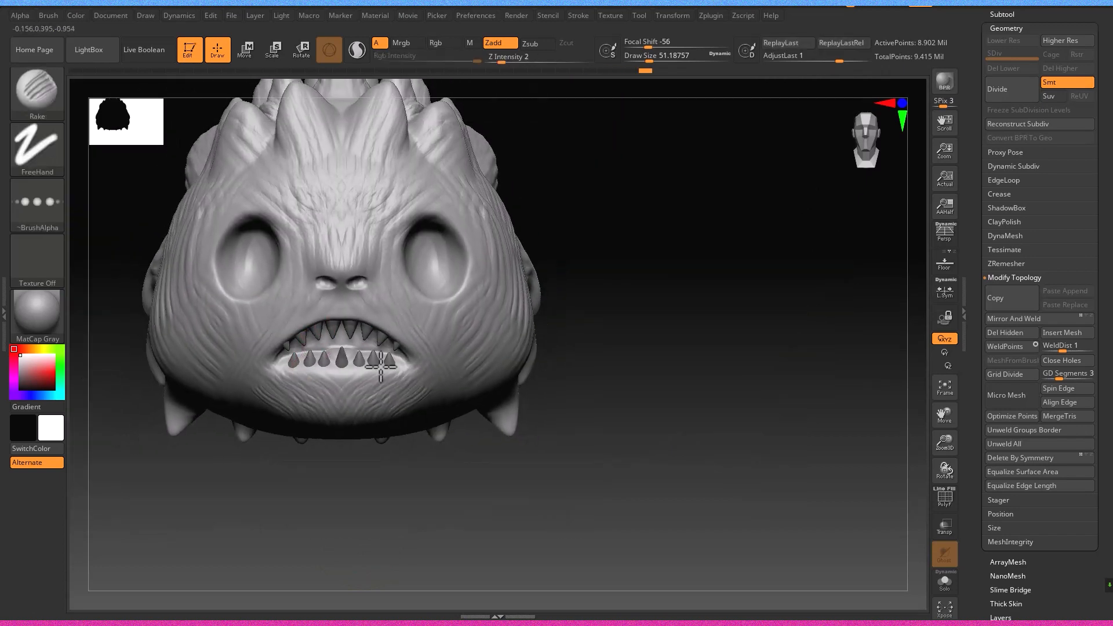
{"action": "right_click_drag", "start_coordinate": [338, 327], "coordinate": [481, 401], "text": "alt"}
Widen the lower cheeks and refine the head's silhouette using the Move brush at a draw size of about 500
{"action": "key", "text": "b"}
{"action": "key", "text": "m"}
{"action": "key", "text": "v"}
{"action": "key", "text": "s"}
{"action": "mouse_move", "coordinate": [617, 296]}
{"action": "left_mouse_down"}
{"action": "mouse_move", "coordinate": [664, 298]}
{"action": "mouse_move", "coordinate": [668, 329]}
{"action": "mouse_move", "coordinate": [656, 330]}
{"action": "mouse_move", "coordinate": [686, 328]}
{"action": "mouse_move", "coordinate": [639, 315]}
{"action": "mouse_move", "coordinate": [655, 320]}
{"action": "left_mouse_up"}
{"action": "key", "text": "s"}
{"action": "key", "text": "s"}
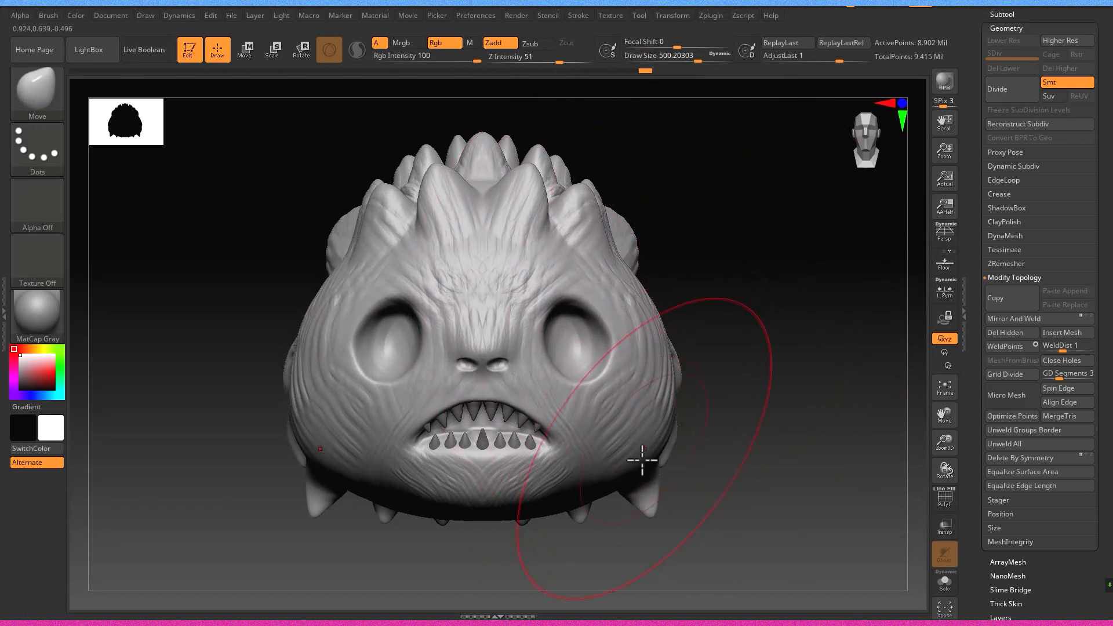
{"action": "mouse_move", "coordinate": [672, 456]}
{"action": "left_mouse_down"}
{"action": "mouse_move", "coordinate": [697, 470]}
{"action": "mouse_move", "coordinate": [651, 484]}
{"action": "left_mouse_up"}
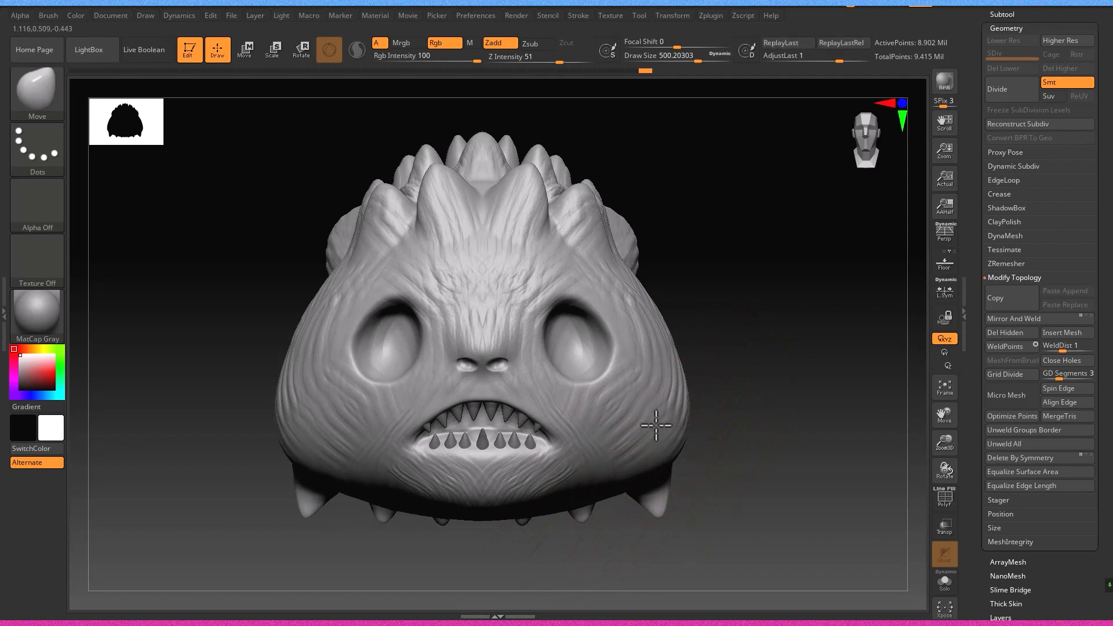
{"action": "left_click_drag", "start_coordinate": [663, 426], "coordinate": [652, 422]}
{"action": "left_click_drag", "start_coordinate": [668, 348], "coordinate": [656, 339]}
{"action": "mouse_move", "coordinate": [662, 409]}
{"action": "right_mouse_down"}
{"action": "mouse_move", "coordinate": [601, 422]}
{"action": "mouse_move", "coordinate": [712, 448]}
{"action": "right_mouse_up"}
{"action": "left_click_drag", "start_coordinate": [713, 449], "coordinate": [729, 446]}
{"action": "right_click_drag", "start_coordinate": [729, 446], "coordinate": [671, 399]}
Merge the tooth subtools down into the head one after another until a single subtool remains
{"action": "left_click_drag", "start_coordinate": [1049, 191], "coordinate": [1050, 276]}
{"action": "left_click", "coordinate": [1013, 280]}
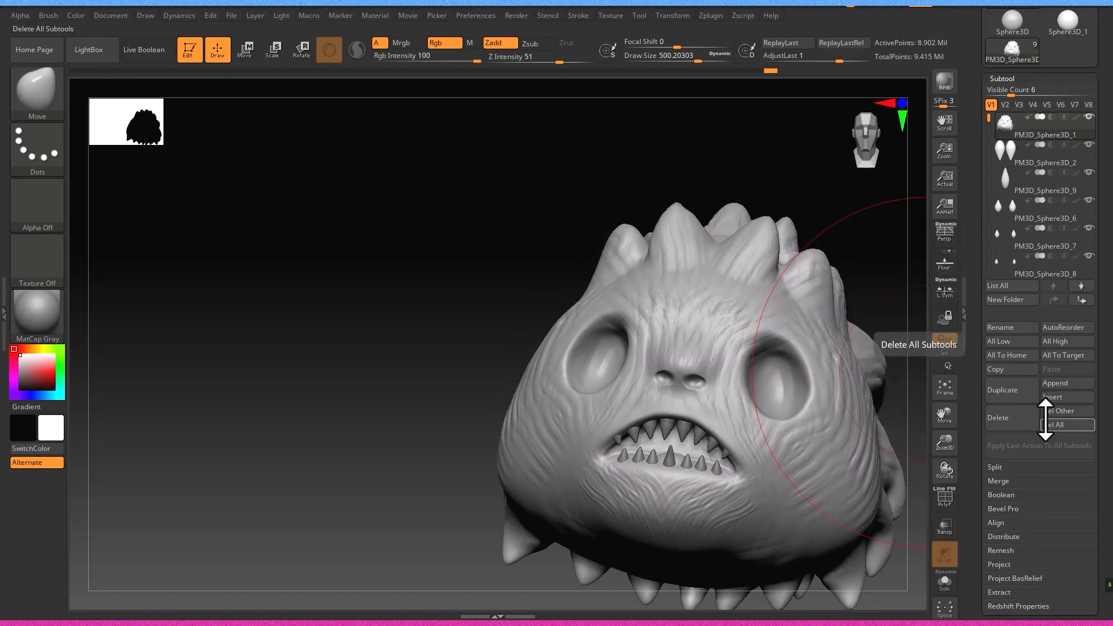
{"action": "left_click", "coordinate": [1012, 481]}
{"action": "left_click", "coordinate": [1012, 495]}
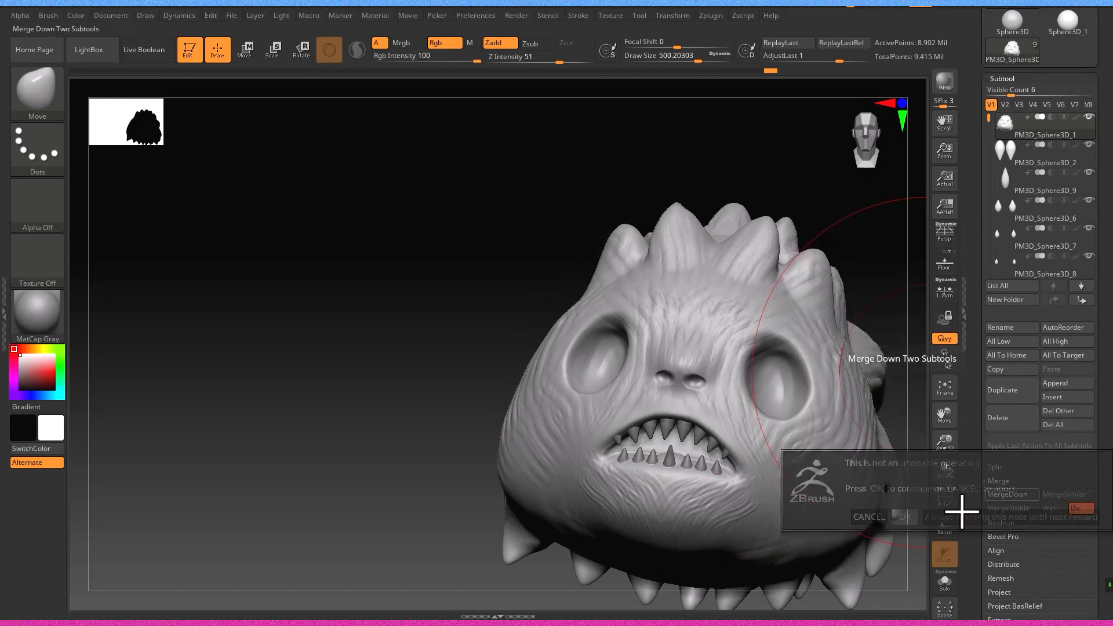
{"action": "left_click", "coordinate": [1015, 496]}
{"action": "left_click", "coordinate": [902, 520]}
{"action": "left_click", "coordinate": [1012, 495]}
{"action": "left_click", "coordinate": [916, 518]}
{"action": "left_click", "coordinate": [1020, 495]}
{"action": "left_click", "coordinate": [904, 518]}
{"action": "left_click", "coordinate": [1013, 496]}
{"action": "left_click", "coordinate": [984, 510]}
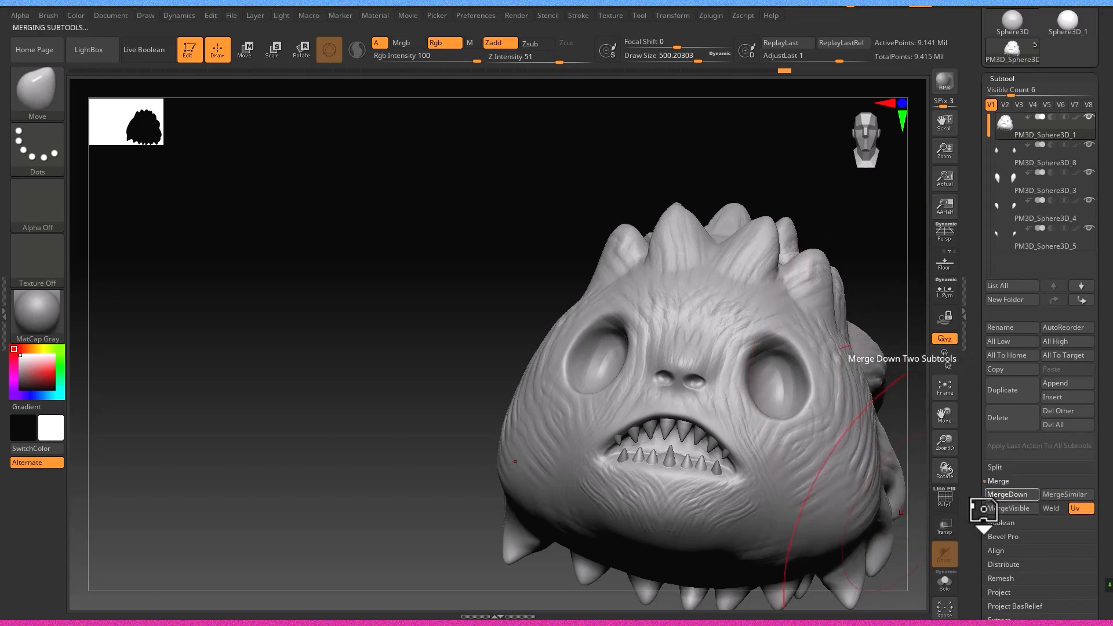
{"action": "left_click", "coordinate": [1002, 495]}
{"action": "left_click", "coordinate": [913, 522]}
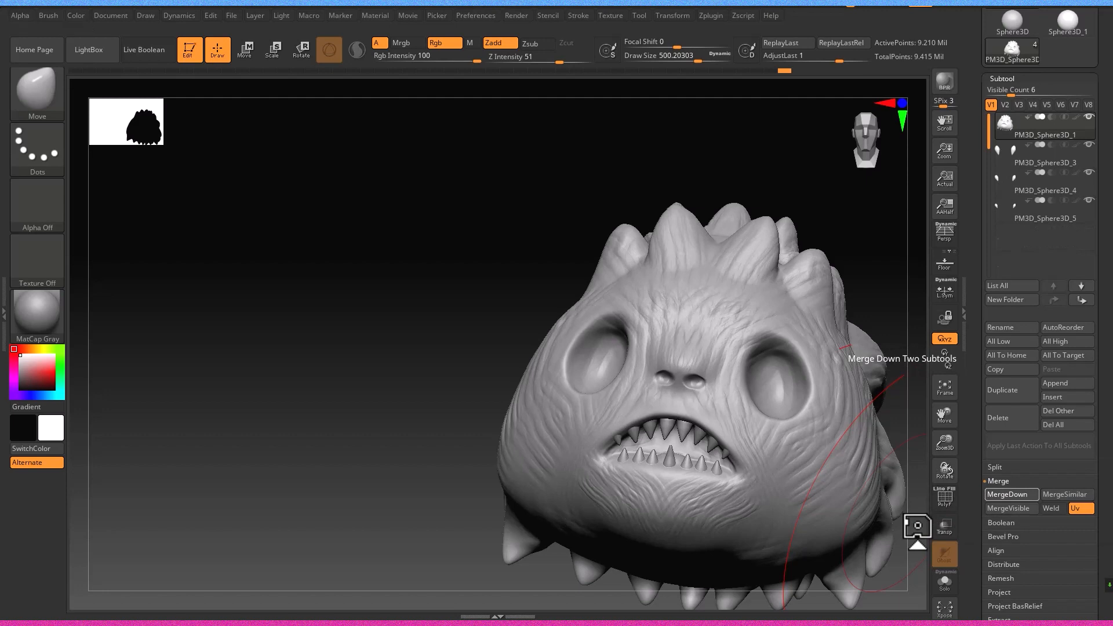
{"action": "left_click", "coordinate": [1012, 495]}
{"action": "left_click", "coordinate": [920, 513]}
{"action": "left_click", "coordinate": [1010, 496]}
{"action": "left_click", "coordinate": [896, 514]}
Refine the cheeks and jaw with the Move brush, reducing its draw size to about 400
{"action": "right_click_drag", "start_coordinate": [776, 332], "coordinate": [790, 365]}
{"action": "right_click_drag", "start_coordinate": [794, 427], "coordinate": [696, 408], "text": "alt"}
{"action": "mouse_move", "coordinate": [678, 528]}
{"action": "right_mouse_down"}
{"action": "mouse_move", "coordinate": [728, 537]}
{"action": "mouse_move", "coordinate": [823, 527]}
{"action": "right_mouse_up"}
{"action": "right_click_drag", "start_coordinate": [775, 492], "coordinate": [621, 410], "text": "alt"}
{"action": "key", "text": "s"}
{"action": "left_click_drag", "start_coordinate": [606, 425], "coordinate": [645, 407]}
{"action": "key", "text": "s"}
{"action": "right_click_drag", "start_coordinate": [635, 409], "coordinate": [735, 423]}
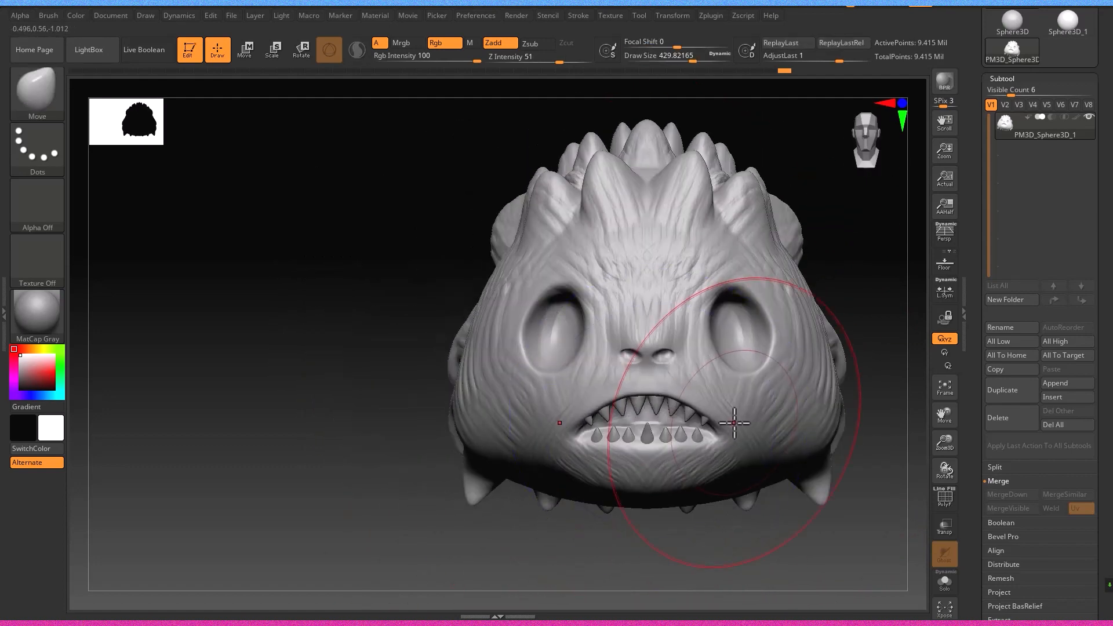
{"action": "key", "text": "s"}
{"action": "left_click_drag", "start_coordinate": [706, 402], "coordinate": [718, 402]}
{"action": "mouse_move", "coordinate": [811, 445]}
{"action": "right_mouse_down"}
{"action": "mouse_move", "coordinate": [818, 396]}
{"action": "mouse_move", "coordinate": [748, 388]}
{"action": "mouse_move", "coordinate": [809, 411]}
{"action": "right_mouse_up"}
{"action": "key", "text": "s"}
{"action": "left_click_drag", "start_coordinate": [831, 364], "coordinate": [818, 365]}
{"action": "left_click_drag", "start_coordinate": [834, 366], "coordinate": [834, 377]}
{"action": "mouse_move", "coordinate": [836, 384]}
{"action": "right_mouse_down"}
{"action": "mouse_move", "coordinate": [845, 325]}
{"action": "mouse_move", "coordinate": [845, 395]}
{"action": "right_mouse_up"}
{"action": "mouse_move", "coordinate": [825, 390]}
{"action": "left_mouse_down"}
{"action": "mouse_move", "coordinate": [806, 398]}
{"action": "mouse_move", "coordinate": [795, 372]}
{"action": "left_mouse_up"}
{"action": "mouse_move", "coordinate": [774, 447]}
{"action": "right_mouse_down"}
{"action": "mouse_move", "coordinate": [806, 464]}
{"action": "mouse_move", "coordinate": [776, 465]}
{"action": "right_mouse_up"}
{"action": "right_click_drag", "start_coordinate": [776, 466], "coordinate": [472, 416], "text": "alt"}
{"action": "left_click_drag", "start_coordinate": [678, 422], "coordinate": [666, 425]}
{"action": "mouse_move", "coordinate": [614, 460]}
{"action": "right_mouse_down"}
{"action": "mouse_move", "coordinate": [629, 452]}
{"action": "mouse_move", "coordinate": [614, 454]}
{"action": "right_mouse_up"}
{"action": "mouse_move", "coordinate": [817, 396]}
{"action": "right_mouse_down"}
{"action": "mouse_move", "coordinate": [844, 397]}
{"action": "mouse_move", "coordinate": [827, 391]}
{"action": "right_mouse_up"}
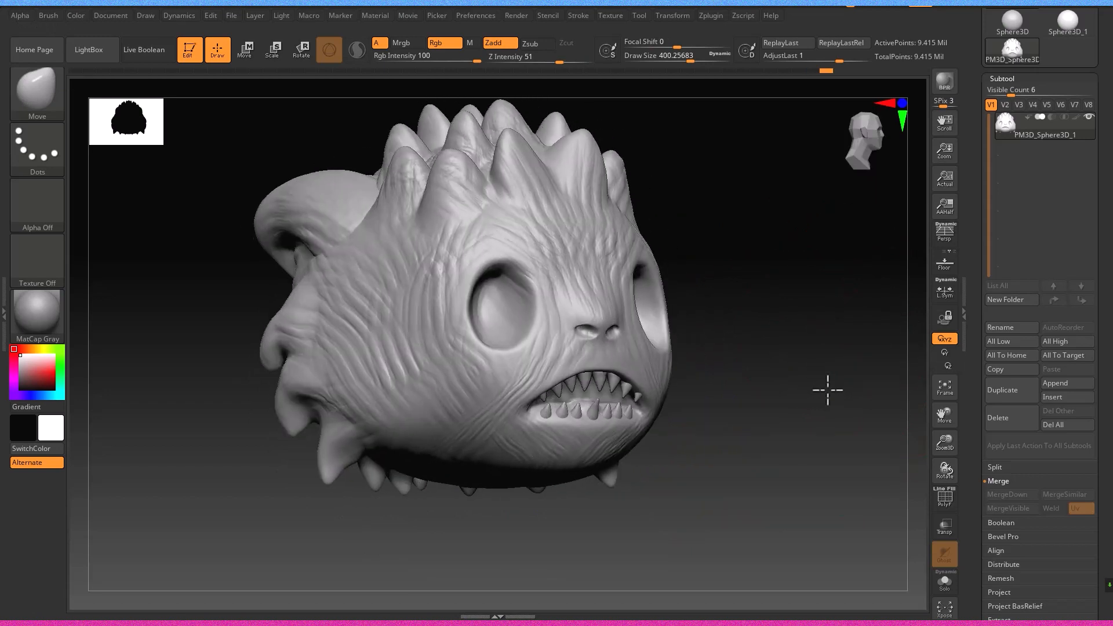
Insert a sphere as a new subtool, scale it down and move it towards the creature's left eye socket
{"action": "left_click", "coordinate": [1067, 398]}
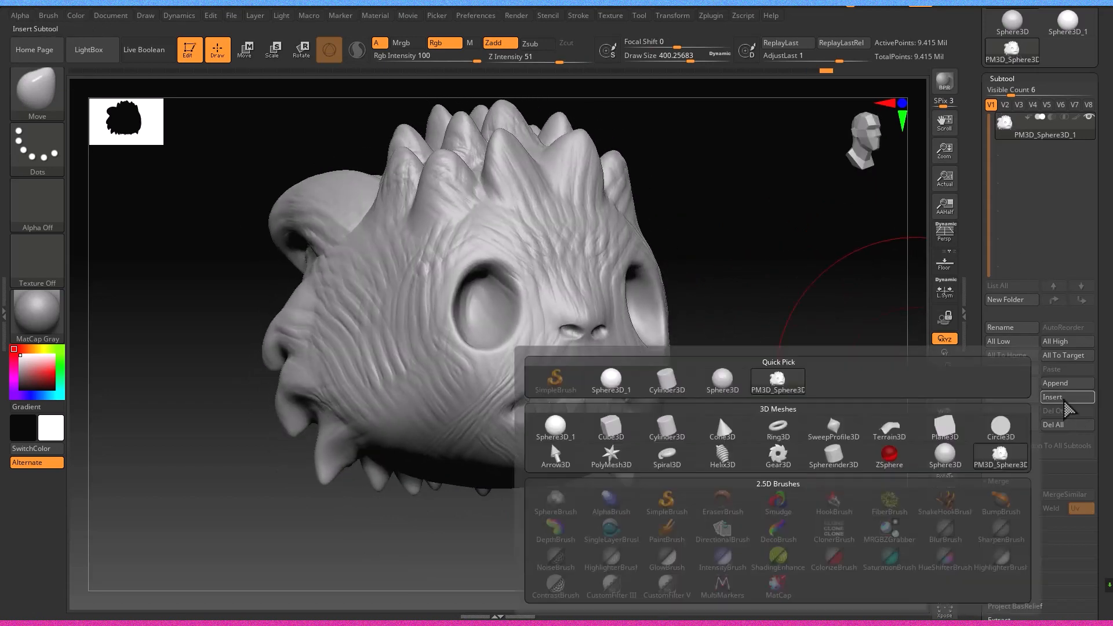
{"action": "left_click", "coordinate": [631, 380]}
{"action": "left_click", "coordinate": [249, 53]}
{"action": "left_click", "coordinate": [374, 232], "text": "alt"}
{"action": "right_click_drag", "start_coordinate": [374, 232], "coordinate": [428, 261]}
{"action": "left_click_drag", "start_coordinate": [450, 305], "coordinate": [682, 324]}
{"action": "left_click_drag", "start_coordinate": [617, 304], "coordinate": [539, 370]}
{"action": "right_click_drag", "start_coordinate": [536, 373], "coordinate": [493, 362]}
{"action": "left_click_drag", "start_coordinate": [630, 302], "coordinate": [641, 328]}
Position, tilt and stretch the sphere into an oval eyeball that fits inside the creature's left eye socket
{"action": "right_click_drag", "start_coordinate": [641, 329], "coordinate": [683, 382], "text": "ctrl"}
{"action": "right_click_drag", "start_coordinate": [684, 383], "coordinate": [507, 348], "text": "alt"}
{"action": "left_click_drag", "start_coordinate": [463, 322], "coordinate": [598, 326]}
{"action": "mouse_move", "coordinate": [669, 287]}
{"action": "left_mouse_down"}
{"action": "mouse_move", "coordinate": [668, 269]}
{"action": "mouse_move", "coordinate": [673, 280]}
{"action": "left_mouse_up"}
{"action": "left_click_drag", "start_coordinate": [598, 334], "coordinate": [606, 332]}
{"action": "left_click_drag", "start_coordinate": [657, 247], "coordinate": [659, 257]}
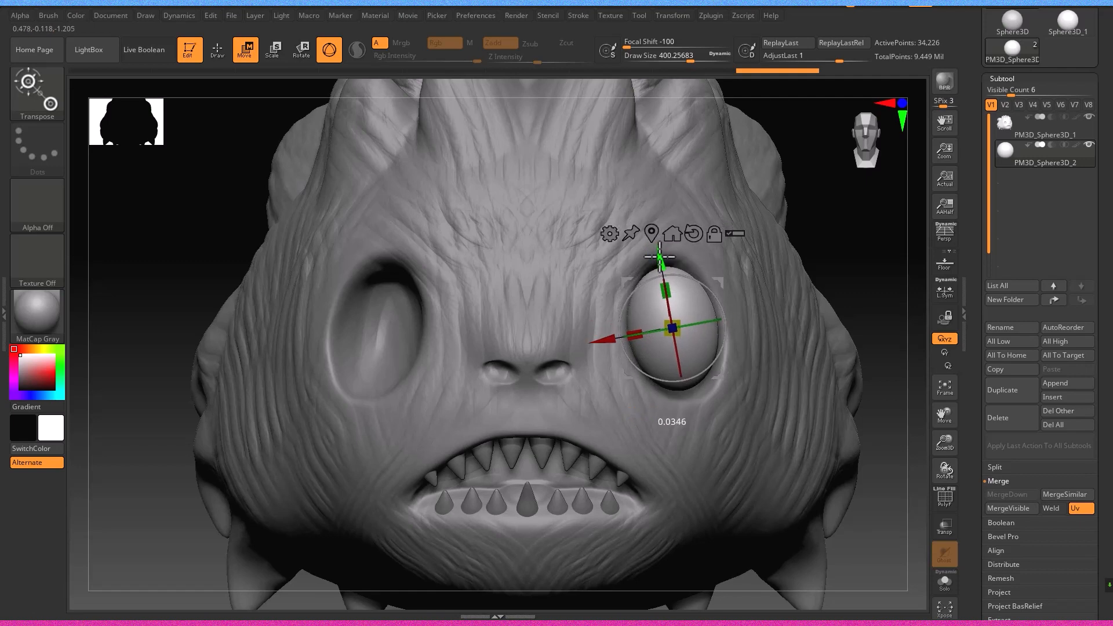
{"action": "right_click_drag", "start_coordinate": [650, 279], "coordinate": [584, 323], "text": "shift"}
{"action": "left_click_drag", "start_coordinate": [543, 328], "coordinate": [675, 328]}
{"action": "right_click_drag", "start_coordinate": [675, 342], "coordinate": [725, 367]}
{"action": "left_click_drag", "start_coordinate": [690, 341], "coordinate": [683, 342]}
{"action": "right_click", "coordinate": [748, 447]}
Copy the eyeball into the opposite socket with Mirror And Weld
{"action": "left_click", "coordinate": [218, 50]}
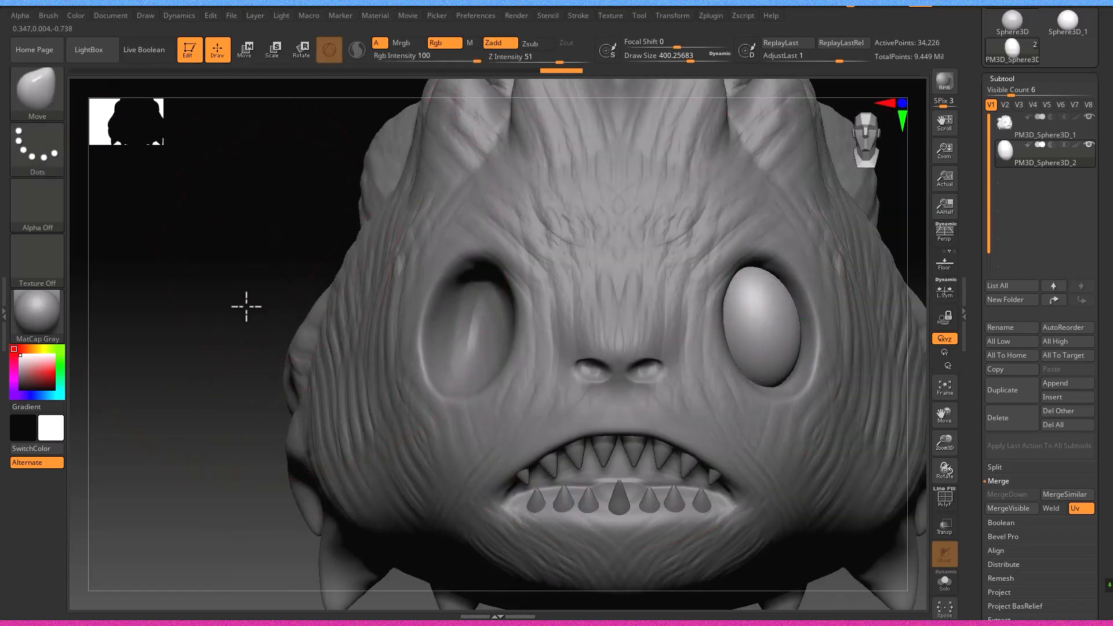
{"action": "right_click_drag", "start_coordinate": [246, 306], "coordinate": [179, 312], "text": "alt"}
{"action": "scroll", "coordinate": [1050, 513], "scroll_direction": "down", "scroll_amount": 4}
{"action": "left_click", "coordinate": [1001, 417]}
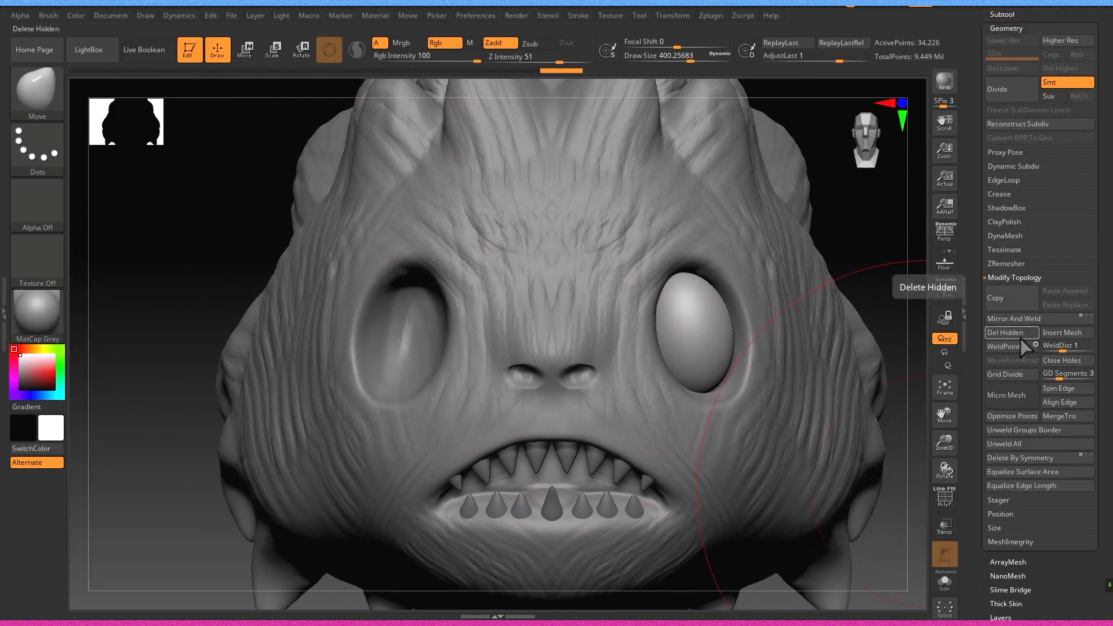
{"action": "left_click", "coordinate": [1034, 320]}
{"action": "mouse_move", "coordinate": [708, 435]}
{"action": "right_mouse_down"}
{"action": "mouse_move", "coordinate": [584, 465]}
{"action": "mouse_move", "coordinate": [609, 477]}
{"action": "mouse_move", "coordinate": [668, 443]}
{"action": "mouse_move", "coordinate": [713, 436]}
{"action": "right_mouse_up"}
Make the eyes the active subtool and centre the Gizmo between them
{"action": "scroll", "coordinate": [1019, 231], "scroll_direction": "up", "scroll_amount": 4}
{"action": "left_click", "coordinate": [1011, 245]}
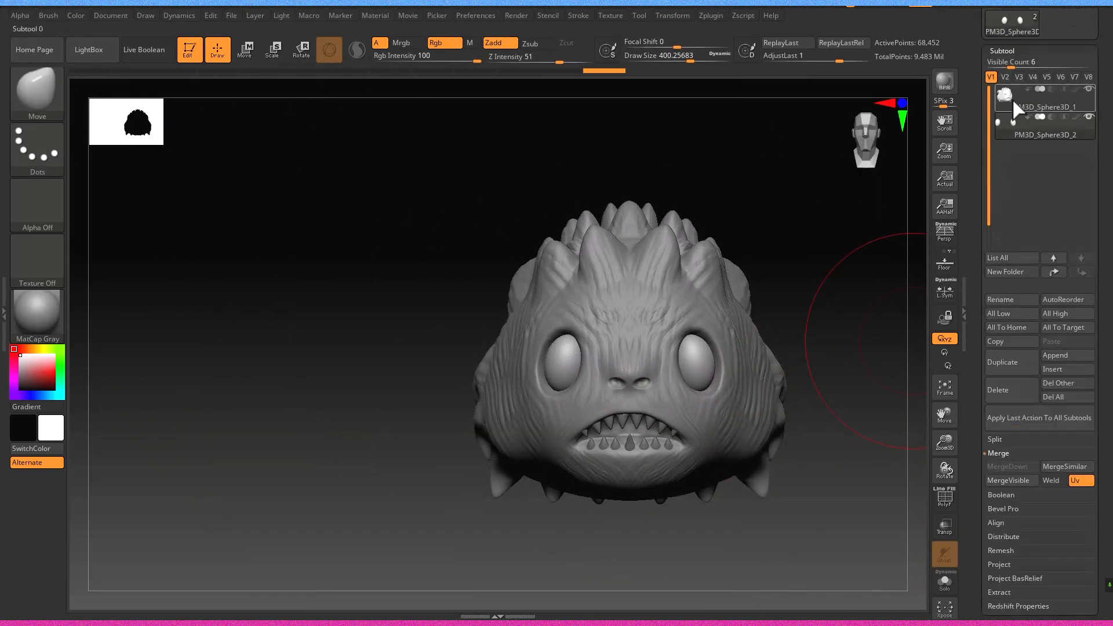
{"action": "scroll", "coordinate": [1006, 501], "scroll_direction": "down", "scroll_amount": 4}
{"action": "scroll", "coordinate": [1020, 366], "scroll_direction": "up", "scroll_amount": 4}
{"action": "left_click", "coordinate": [1005, 103]}
{"action": "left_click", "coordinate": [698, 364], "text": "alt"}
{"action": "key", "text": "w"}
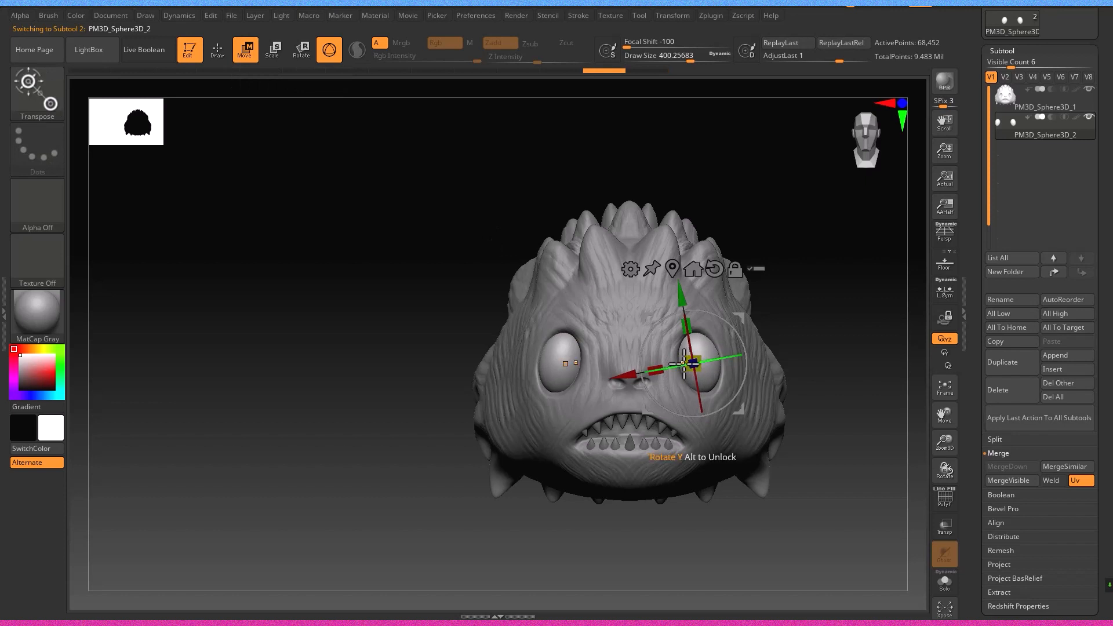
{"action": "right_click_drag", "start_coordinate": [453, 178], "coordinate": [452, 214], "text": "ctrl"}
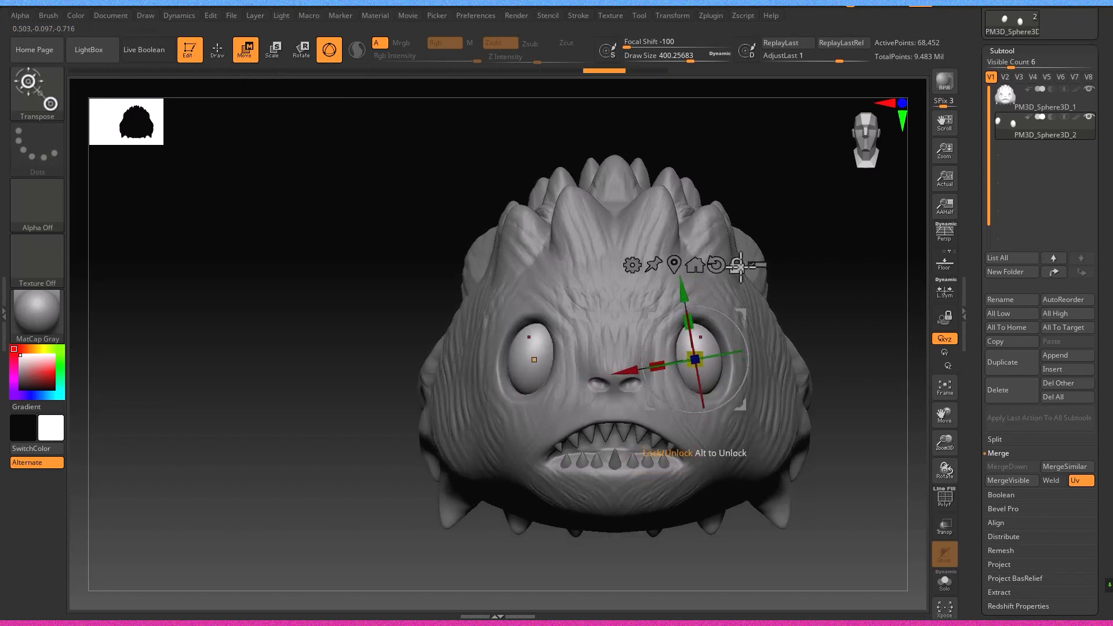
{"action": "left_click", "coordinate": [696, 265]}
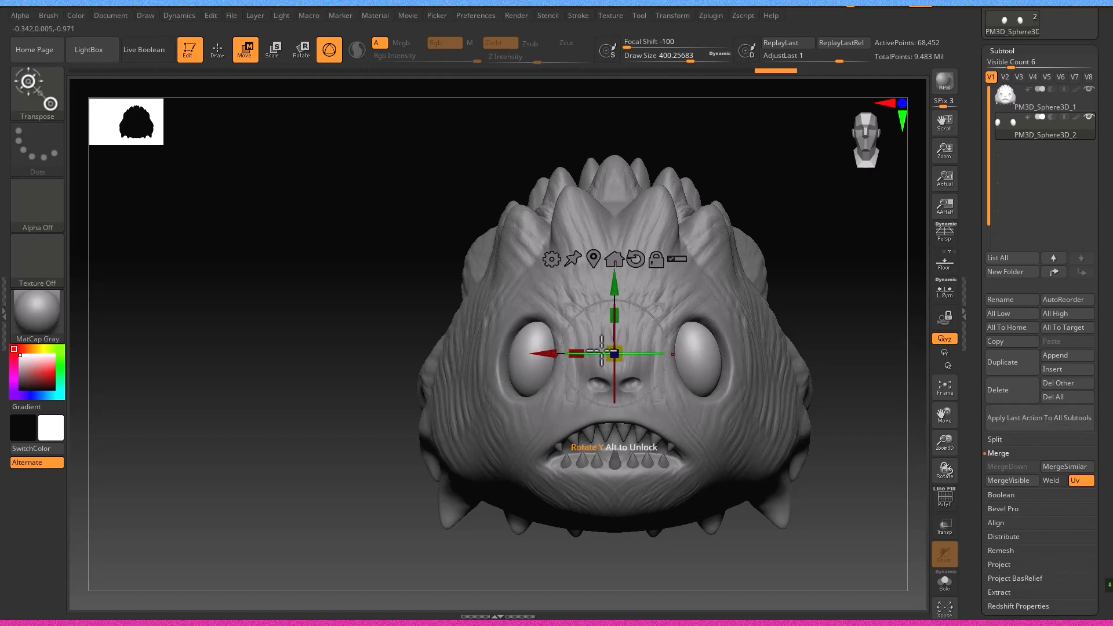
{"action": "left_click", "coordinate": [226, 54]}
Adjust how both eyes sit in their sockets with the Gizmo, checking the fit from above and from the front
{"action": "mouse_move", "coordinate": [358, 275]}
{"action": "left_mouse_down"}
{"action": "mouse_move", "coordinate": [370, 232]}
{"action": "mouse_move", "coordinate": [358, 288]}
{"action": "mouse_move", "coordinate": [279, 314]}
{"action": "mouse_move", "coordinate": [308, 378]}
{"action": "mouse_move", "coordinate": [327, 383]}
{"action": "left_mouse_up"}
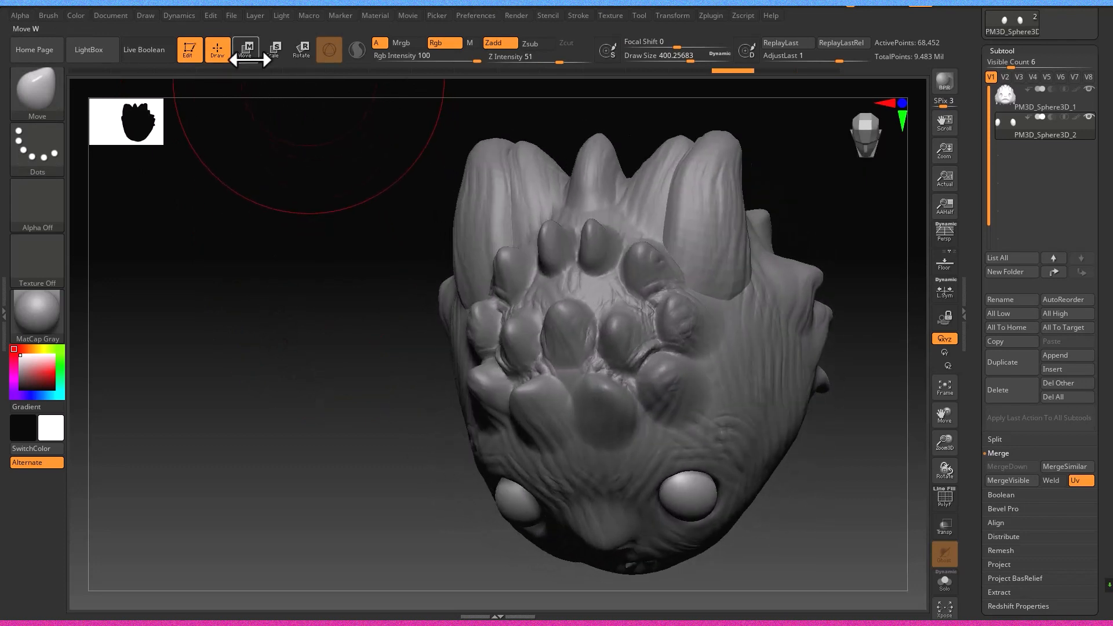
{"action": "left_click", "coordinate": [251, 54]}
{"action": "left_click_drag", "start_coordinate": [608, 414], "coordinate": [589, 418]}
{"action": "right_click_drag", "start_coordinate": [589, 418], "coordinate": [644, 370], "text": "shift"}
{"action": "right_click_drag", "start_coordinate": [644, 370], "coordinate": [567, 223], "text": "alt"}
{"action": "left_click_drag", "start_coordinate": [475, 351], "coordinate": [476, 360]}
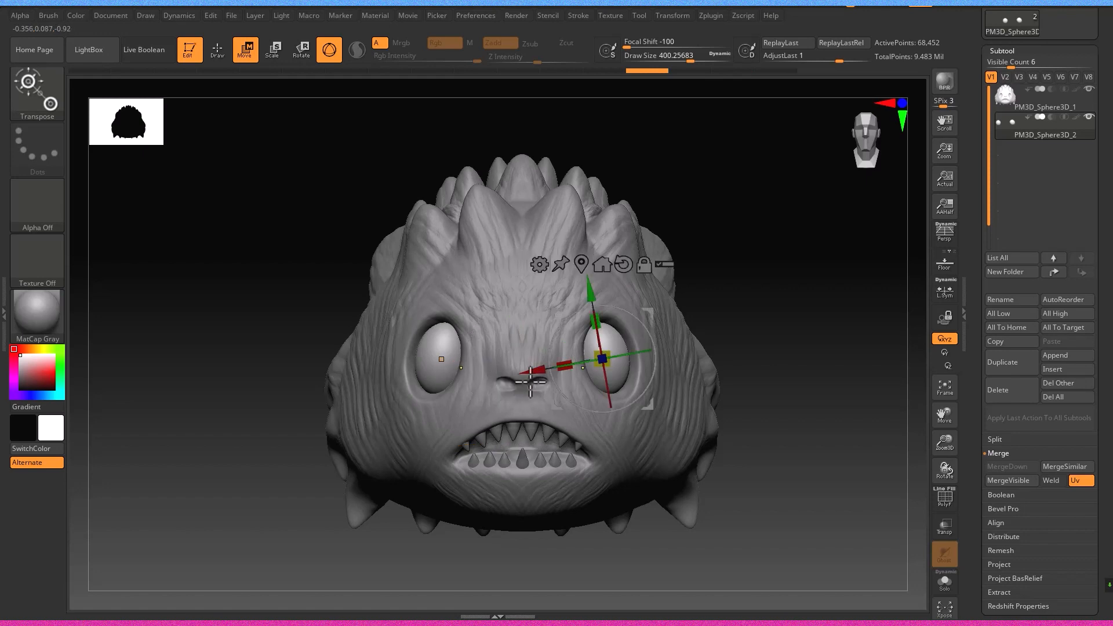
{"action": "key", "text": "ctrl+shift+z"}
{"action": "key", "text": "ctrl+shift+z"}
{"action": "right_click_drag", "start_coordinate": [461, 354], "coordinate": [504, 509]}
{"action": "right_click_drag", "start_coordinate": [504, 509], "coordinate": [497, 372], "text": "alt"}
{"action": "right_click_drag", "start_coordinate": [589, 256], "coordinate": [630, 334], "text": "ctrl"}
{"action": "left_click_drag", "start_coordinate": [501, 227], "coordinate": [500, 236]}
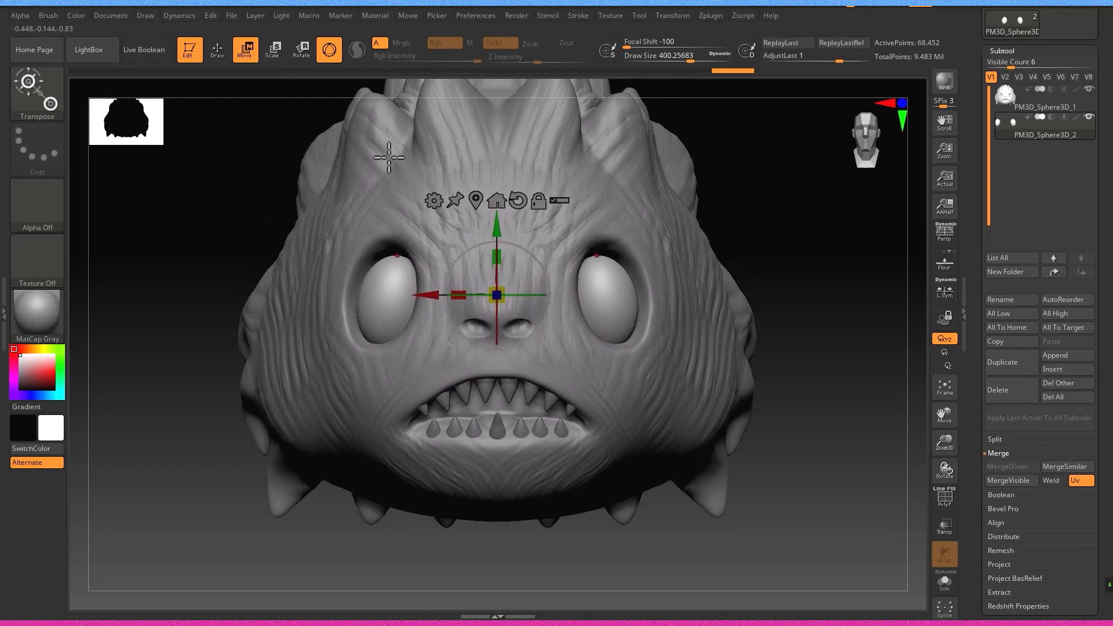
Refine the head's sides with the Move brush at about 257 and merge the eyes down into the head subtool
{"action": "left_click", "coordinate": [223, 54]}
{"action": "mouse_move", "coordinate": [606, 325]}
{"action": "right_mouse_down"}
{"action": "mouse_move", "coordinate": [629, 378]}
{"action": "mouse_move", "coordinate": [626, 249]}
{"action": "mouse_move", "coordinate": [617, 322]}
{"action": "right_mouse_up"}
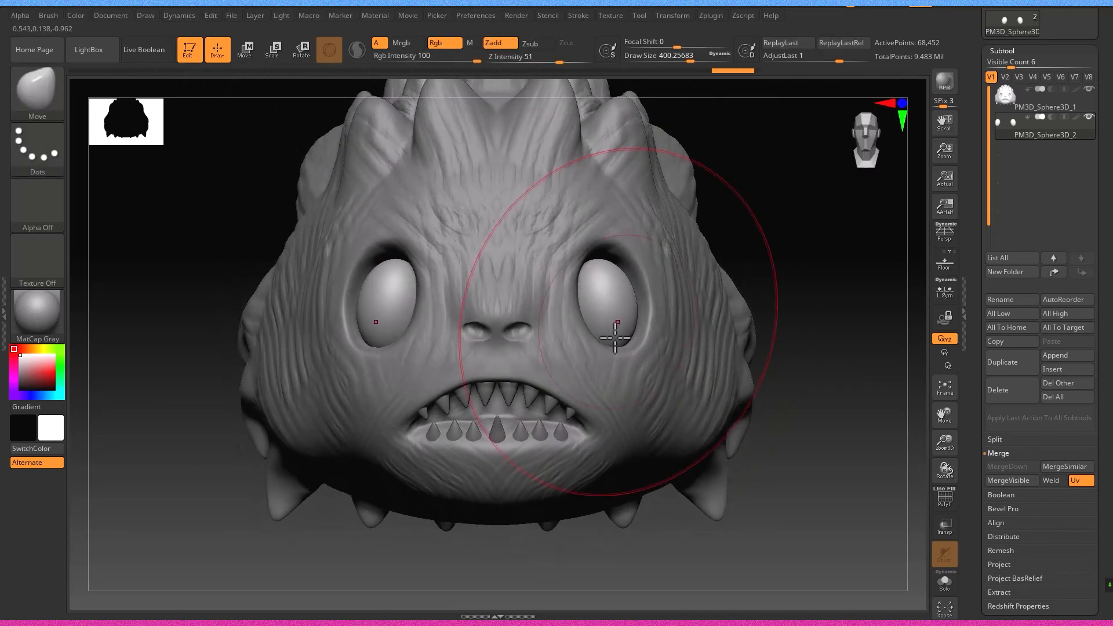
{"action": "right_click_drag", "start_coordinate": [522, 482], "coordinate": [613, 362], "text": "alt"}
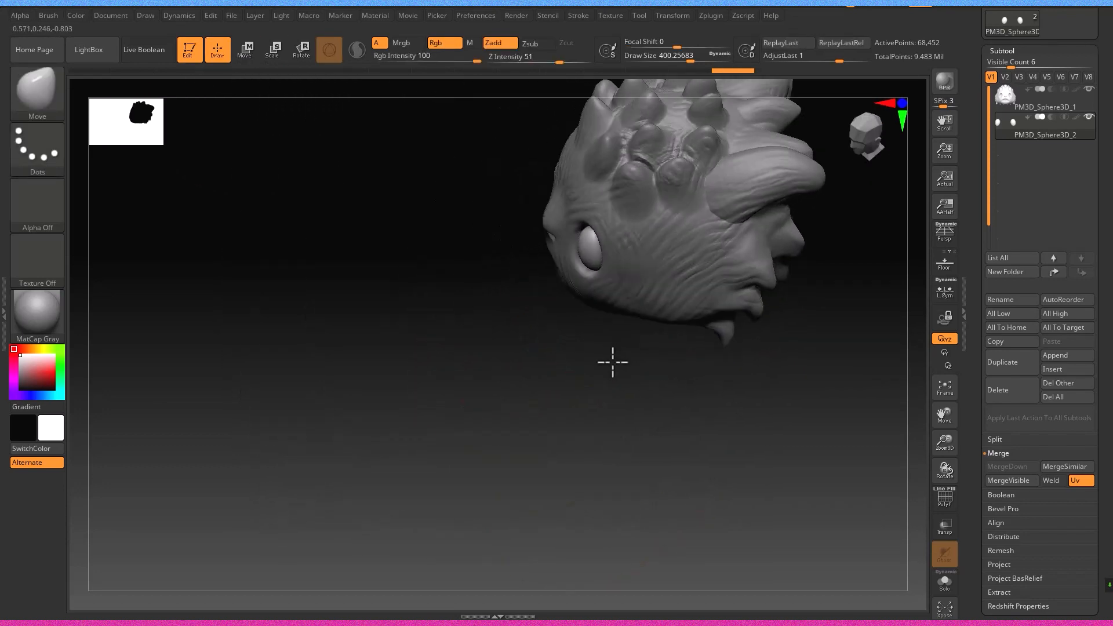
{"action": "right_click_drag", "start_coordinate": [642, 317], "coordinate": [731, 329]}
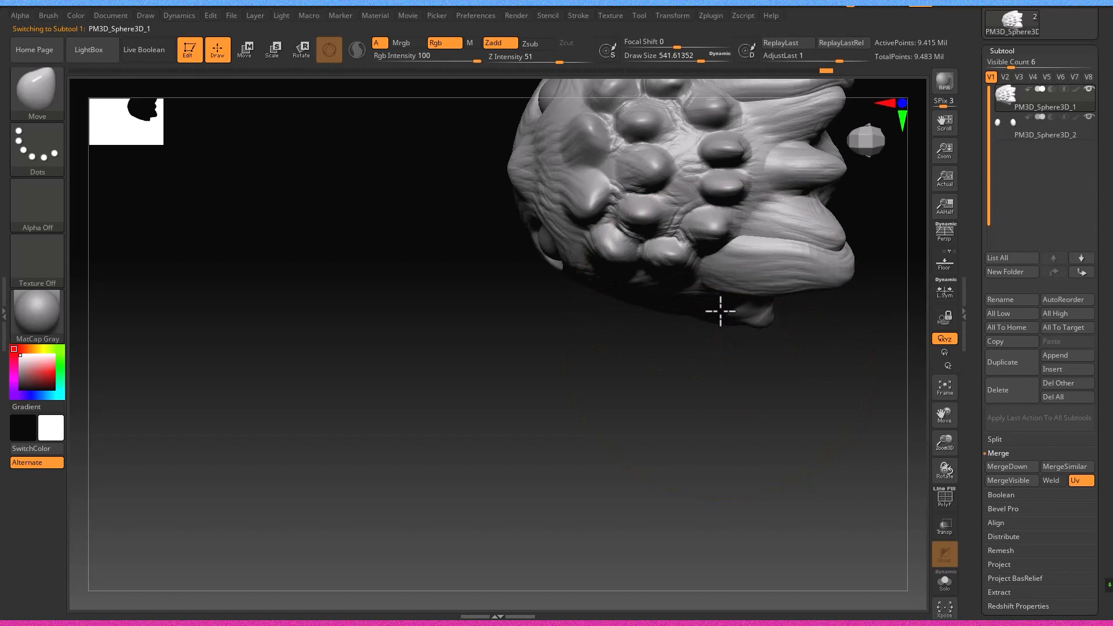
{"action": "right_click_drag", "start_coordinate": [673, 337], "coordinate": [607, 268]}
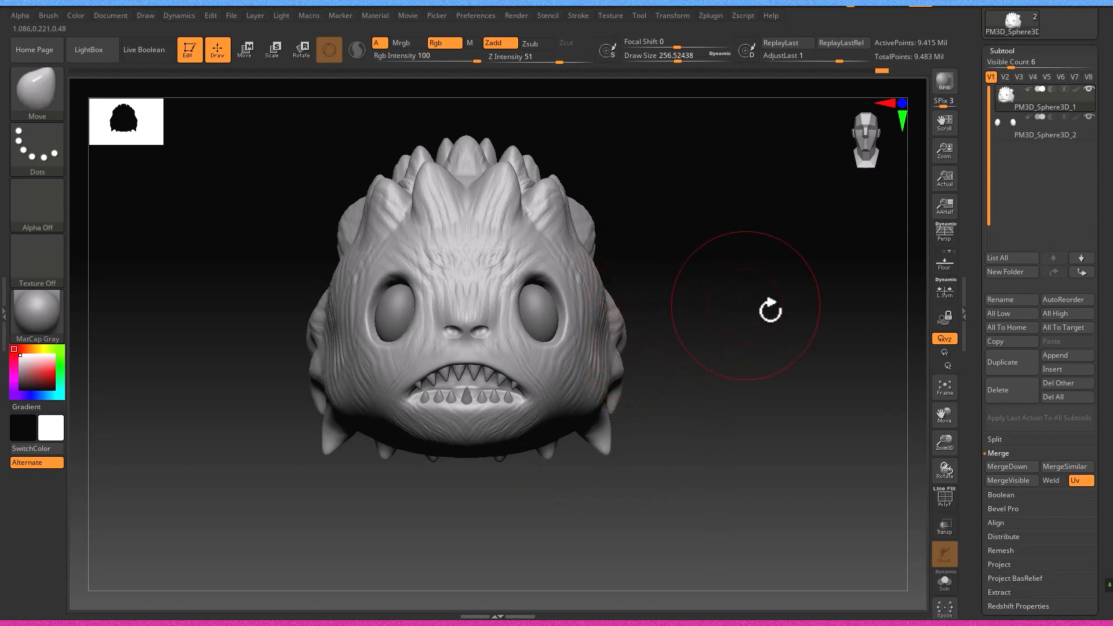
{"action": "left_click", "coordinate": [1008, 467]}
{"action": "left_click", "coordinate": [908, 496]}
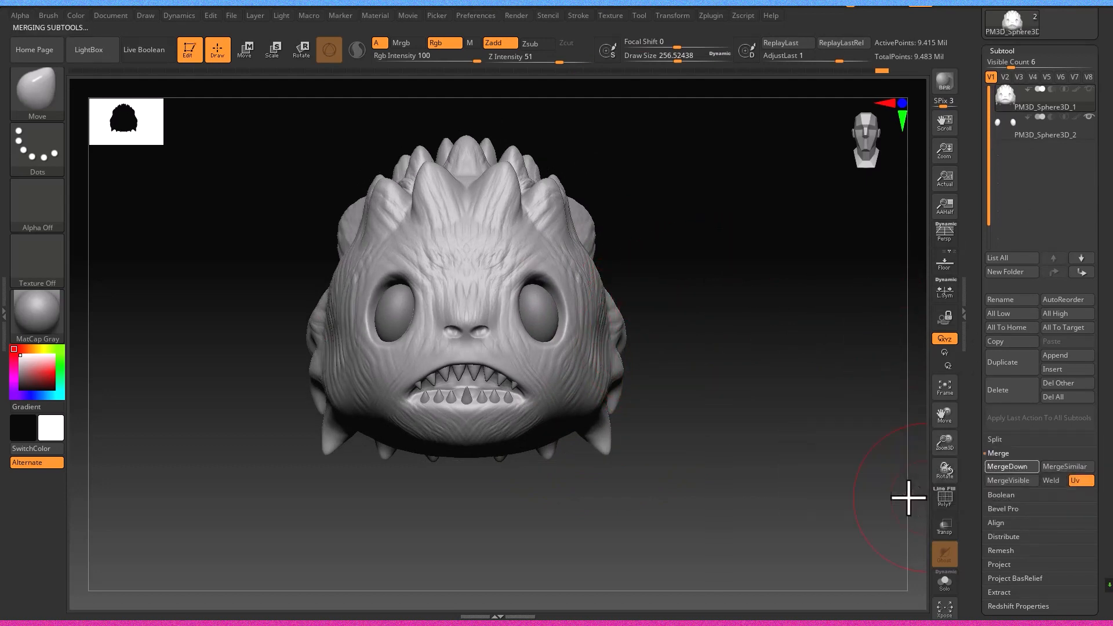
Pull a pointed ear out of each side of the head using the Move brush at a draw size of about 145
{"action": "mouse_move", "coordinate": [649, 388]}
{"action": "right_mouse_down"}
{"action": "mouse_move", "coordinate": [649, 363]}
{"action": "mouse_move", "coordinate": [621, 363]}
{"action": "mouse_move", "coordinate": [687, 382]}
{"action": "mouse_move", "coordinate": [626, 353]}
{"action": "mouse_move", "coordinate": [629, 380]}
{"action": "mouse_move", "coordinate": [653, 354]}
{"action": "right_mouse_up"}
{"action": "right_click_drag", "start_coordinate": [652, 353], "coordinate": [660, 263], "text": "ctrl"}
{"action": "right_click_drag", "start_coordinate": [660, 264], "coordinate": [626, 388], "text": "alt"}
{"action": "key", "text": "s"}
{"action": "left_click_drag", "start_coordinate": [580, 362], "coordinate": [626, 313]}
{"action": "mouse_move", "coordinate": [688, 244]}
{"action": "right_mouse_down"}
{"action": "mouse_move", "coordinate": [552, 367]}
{"action": "mouse_move", "coordinate": [690, 343]}
{"action": "right_mouse_up"}
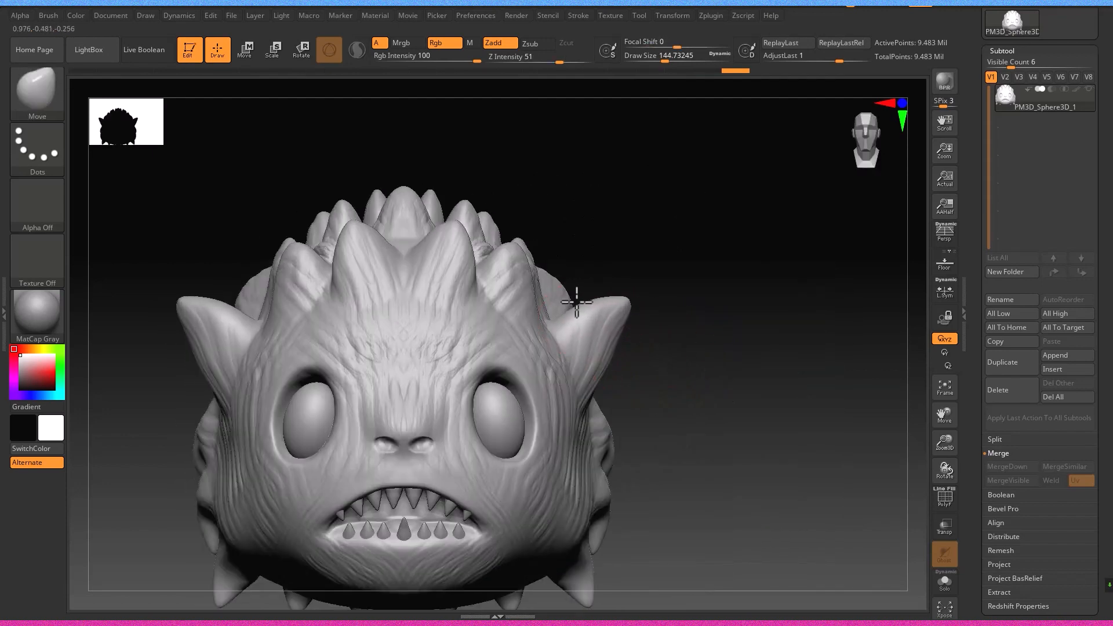
Hollow out the inside of both ears with the ClayBuildup brush at a draw size of about 71
{"action": "right_click_drag", "start_coordinate": [590, 316], "coordinate": [602, 411]}
{"action": "key", "text": "b"}
{"action": "key", "text": "c"}
{"action": "key", "text": "b"}
{"action": "mouse_move", "coordinate": [592, 365]}
{"action": "right_mouse_down", "text": "ctrl"}
{"action": "mouse_move", "coordinate": [661, 370]}
{"action": "mouse_move", "coordinate": [593, 355]}
{"action": "mouse_move", "coordinate": [510, 380]}
{"action": "mouse_move", "coordinate": [656, 371]}
{"action": "right_mouse_up", "text": "ctrl"}
{"action": "right_click_drag", "start_coordinate": [718, 375], "coordinate": [659, 364], "text": "shift"}
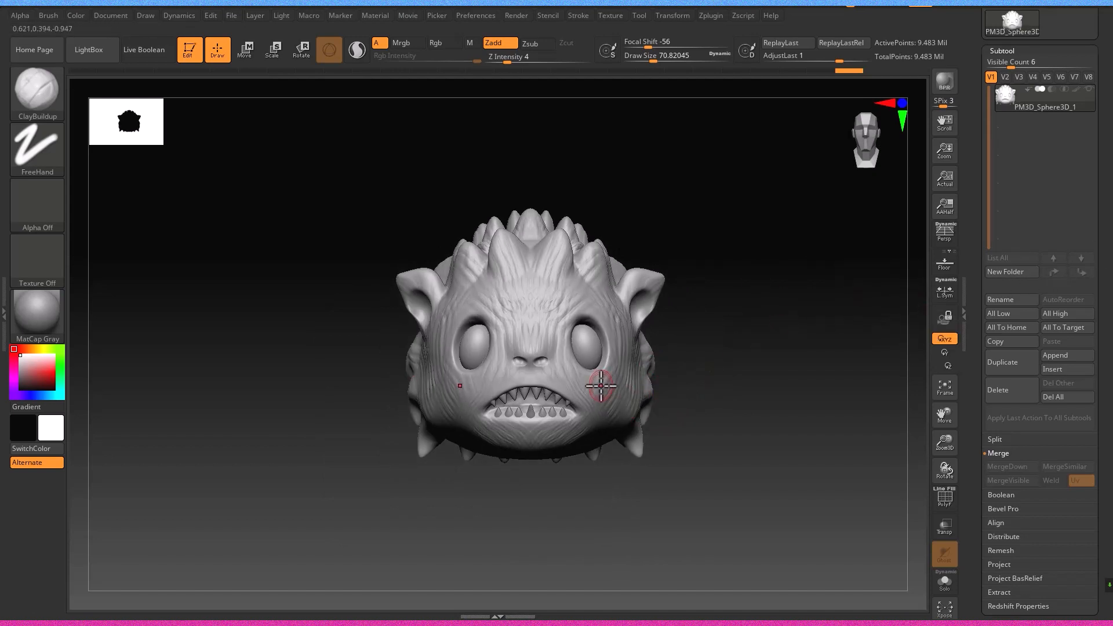
Raise thin wrinkle ridges below the eye and across the cheek with the Standard brush at a draw size of about 20
{"action": "right_click_drag", "start_coordinate": [606, 385], "coordinate": [746, 408], "text": "ctrl"}
{"action": "key", "text": "b"}
{"action": "key", "text": "s"}
{"action": "key", "text": "t"}
{"action": "right_click_drag", "start_coordinate": [591, 380], "coordinate": [617, 384], "text": "ctrl"}
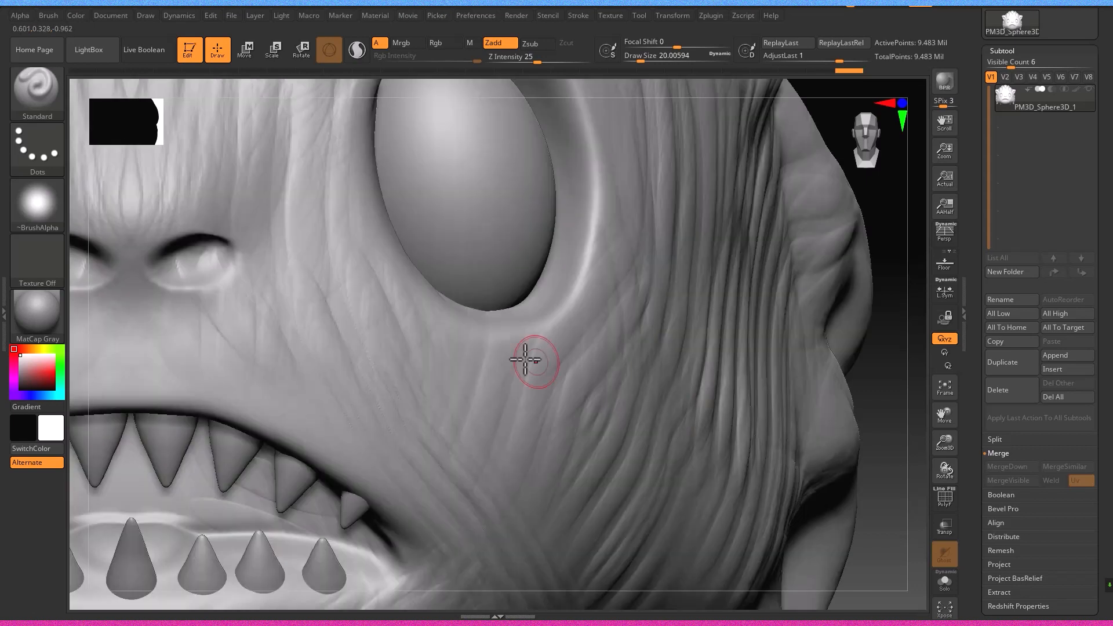
{"action": "left_click_drag", "start_coordinate": [397, 296], "coordinate": [475, 404]}
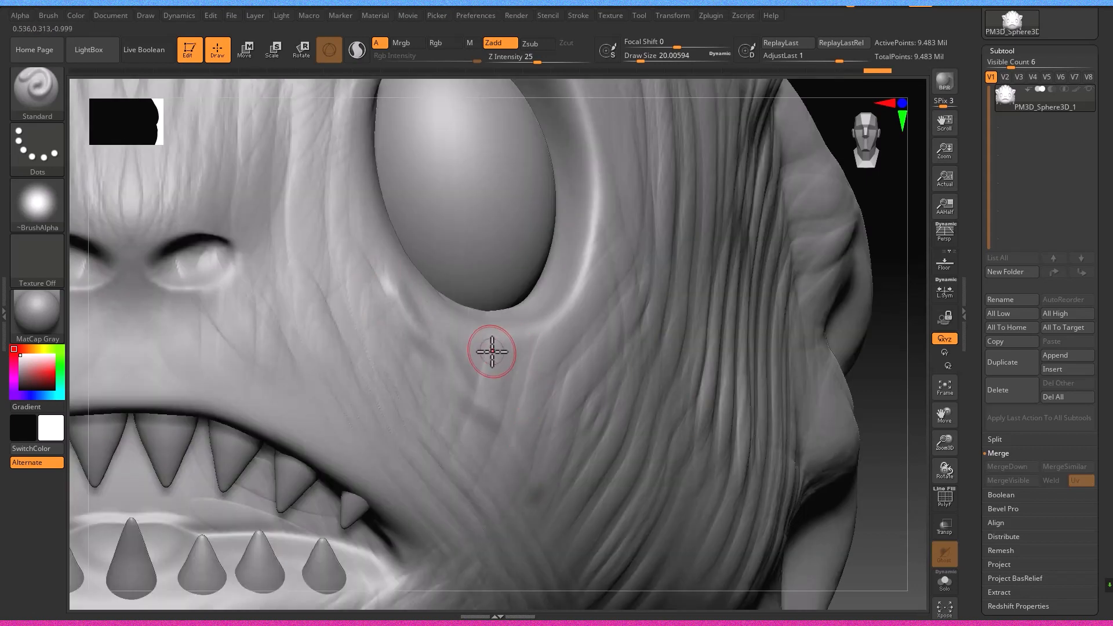
{"action": "left_click_drag", "start_coordinate": [493, 351], "coordinate": [585, 397]}
{"action": "left_click_drag", "start_coordinate": [666, 425], "coordinate": [533, 386]}
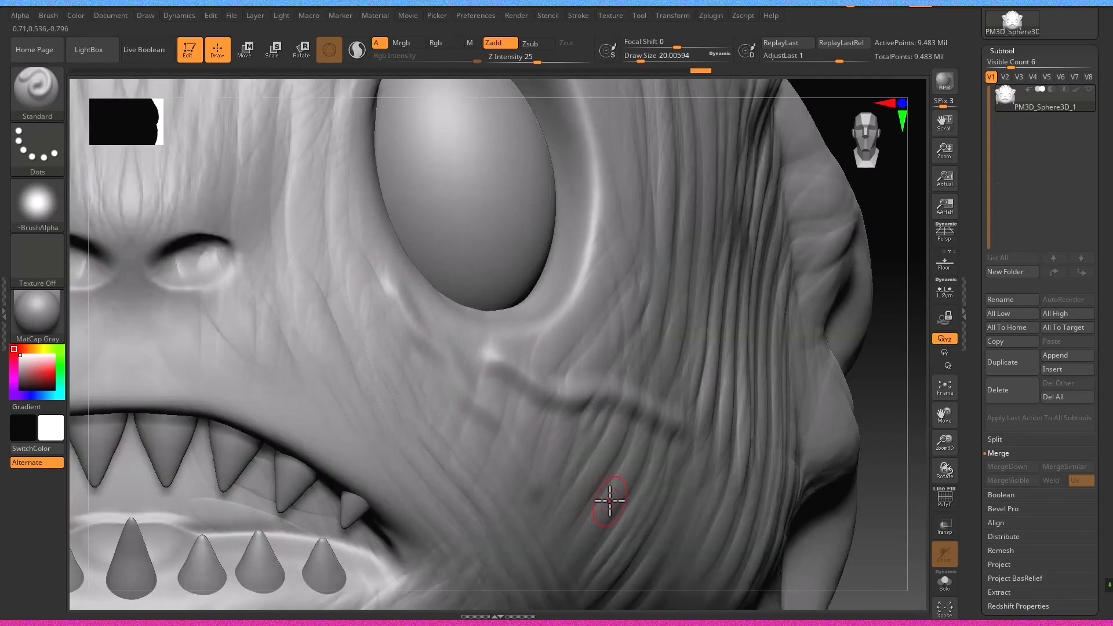
{"action": "left_click_drag", "start_coordinate": [408, 314], "coordinate": [489, 415]}
{"action": "left_click_drag", "start_coordinate": [580, 530], "coordinate": [702, 552]}
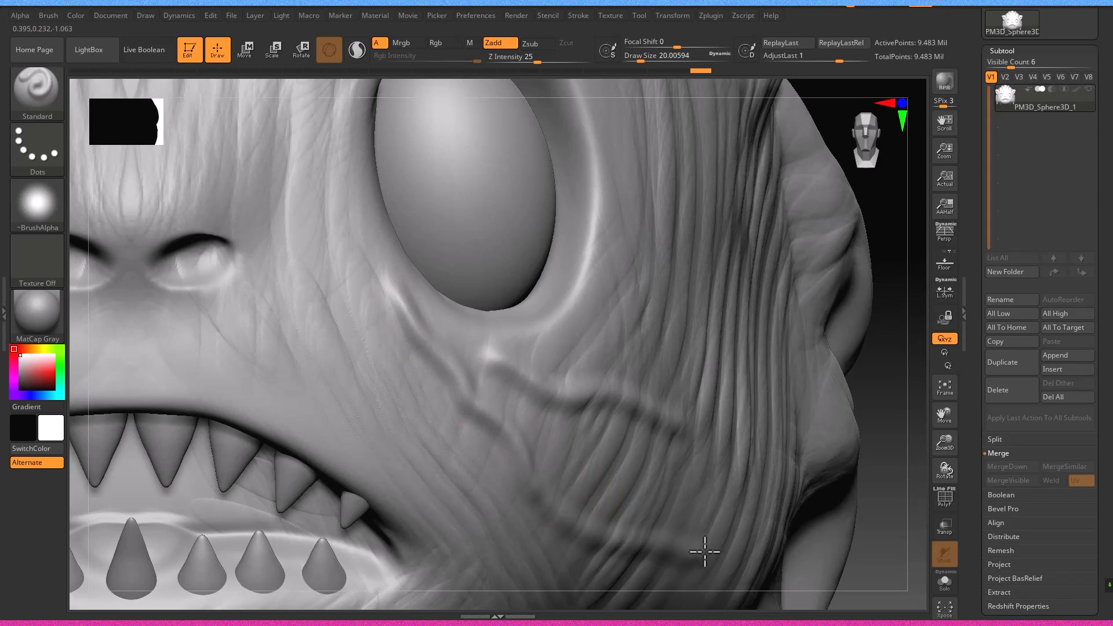
{"action": "mouse_move", "coordinate": [612, 509]}
{"action": "right_mouse_down", "text": "ctrl"}
{"action": "mouse_move", "coordinate": [611, 480]}
{"action": "mouse_move", "coordinate": [491, 435]}
{"action": "right_mouse_up", "text": "ctrl"}
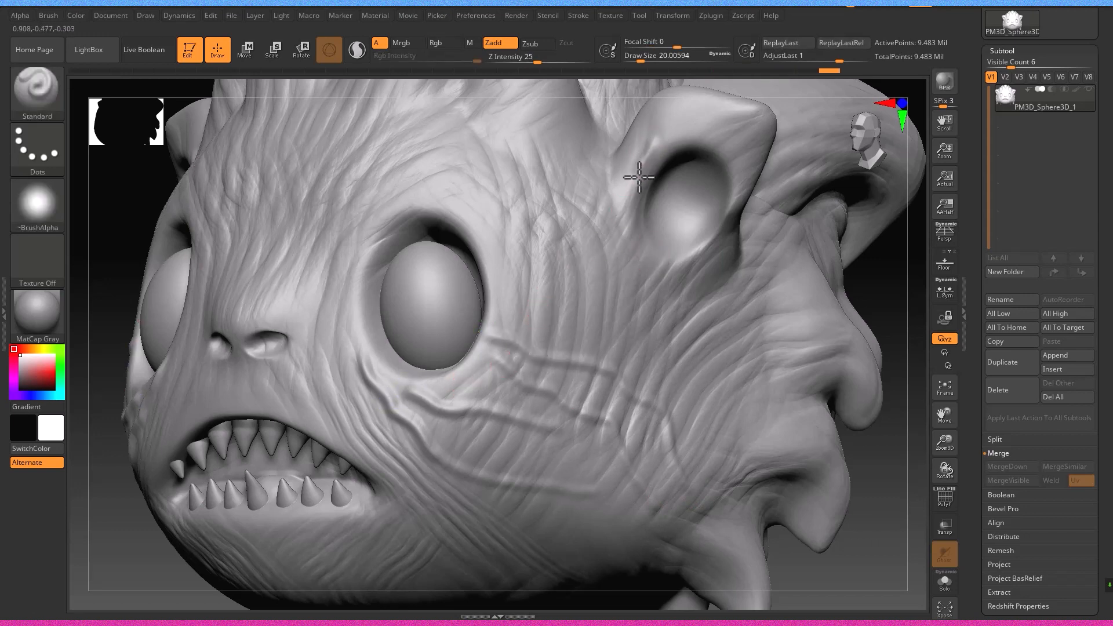
Add fine raised folds along the ear rims with the Standard brush at a draw size of about 20
{"action": "mouse_move", "coordinate": [645, 155]}
{"action": "right_mouse_down", "text": "ctrl"}
{"action": "mouse_move", "coordinate": [579, 278]}
{"action": "mouse_move", "coordinate": [512, 308]}
{"action": "mouse_move", "coordinate": [522, 276]}
{"action": "right_mouse_up", "text": "ctrl"}
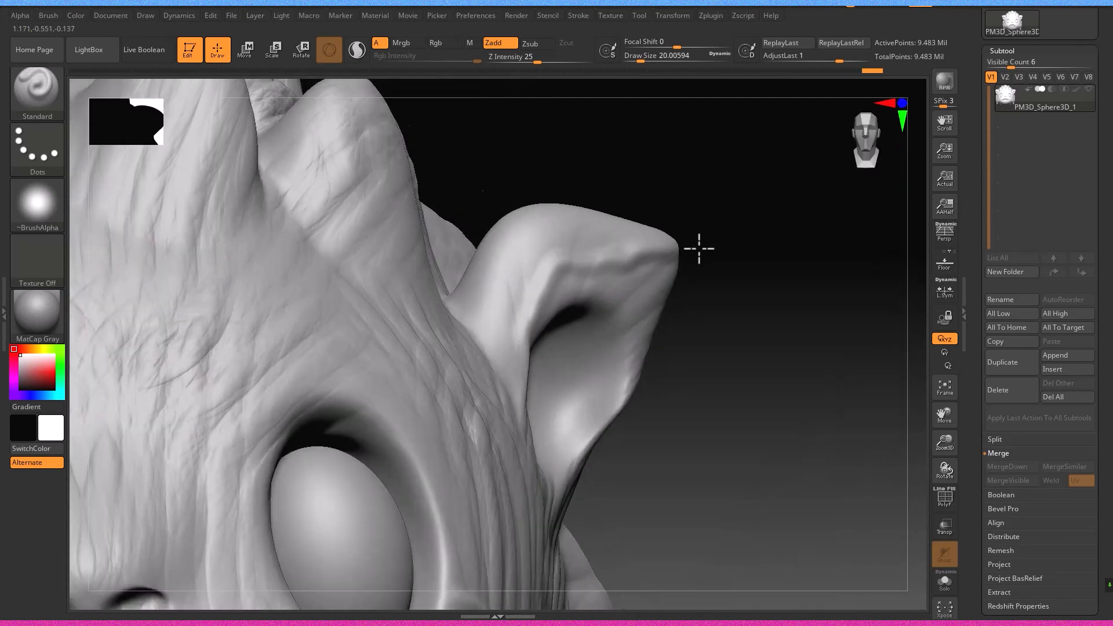
{"action": "right_click_drag", "start_coordinate": [698, 246], "coordinate": [490, 290]}
{"action": "left_click_drag", "start_coordinate": [467, 351], "coordinate": [522, 242]}
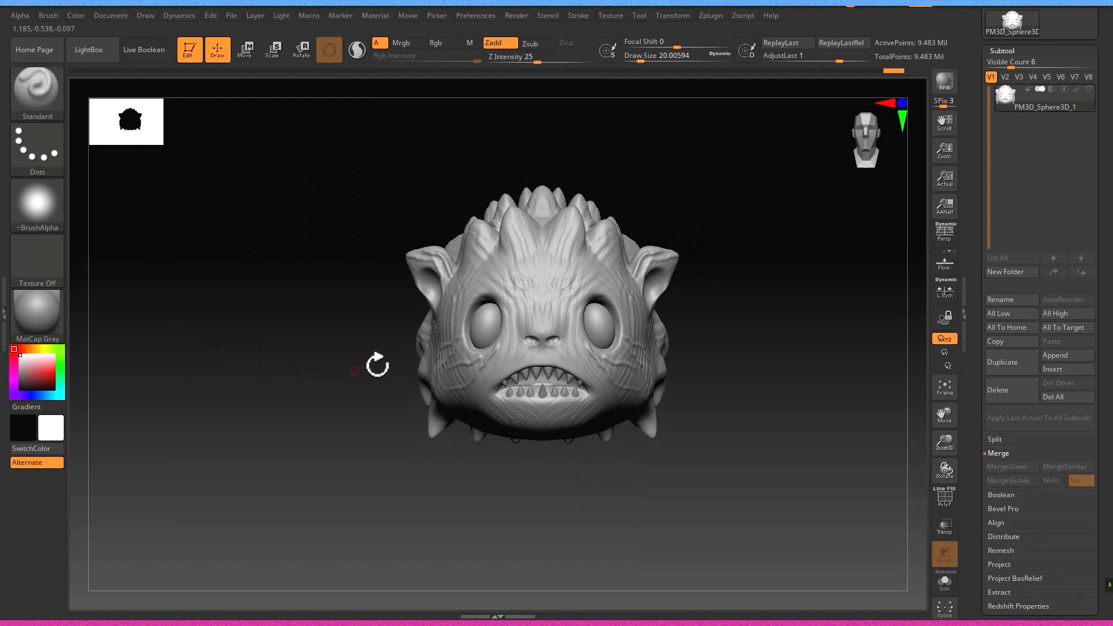
{"action": "right_click_drag", "start_coordinate": [378, 365], "coordinate": [526, 442]}
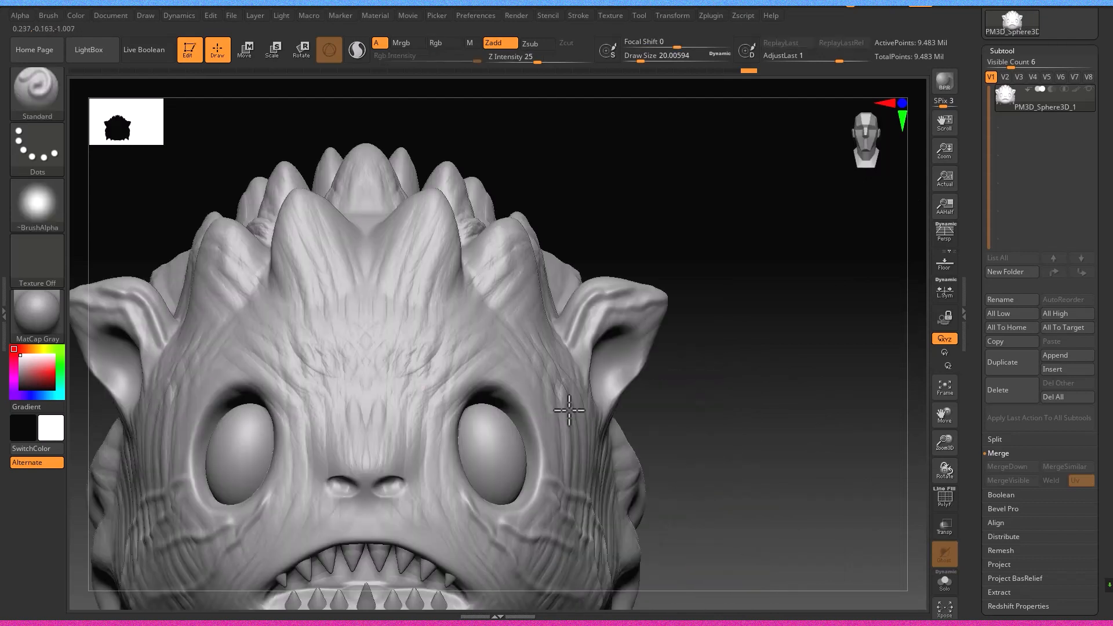
Duplicate the head subtool and ZRemesh the copy with a target polygon count of 5
{"action": "left_click", "coordinate": [1010, 356]}
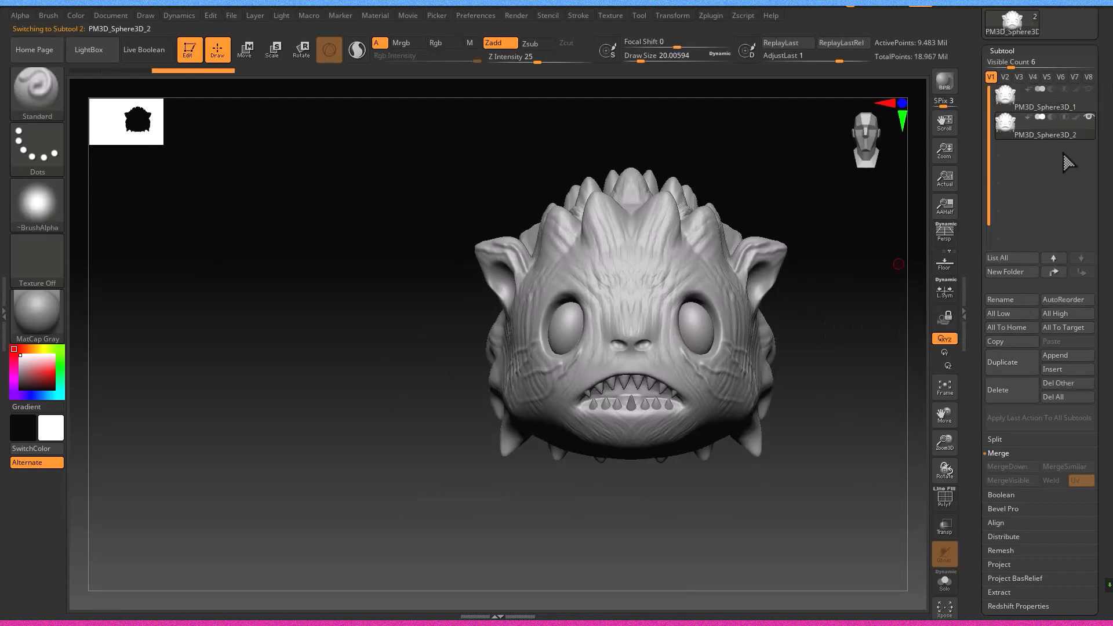
{"action": "scroll", "coordinate": [995, 471], "scroll_direction": "down", "scroll_amount": 5}
{"action": "scroll", "coordinate": [1038, 393], "scroll_direction": "down", "scroll_amount": 1}
{"action": "left_click", "coordinate": [1037, 271]}
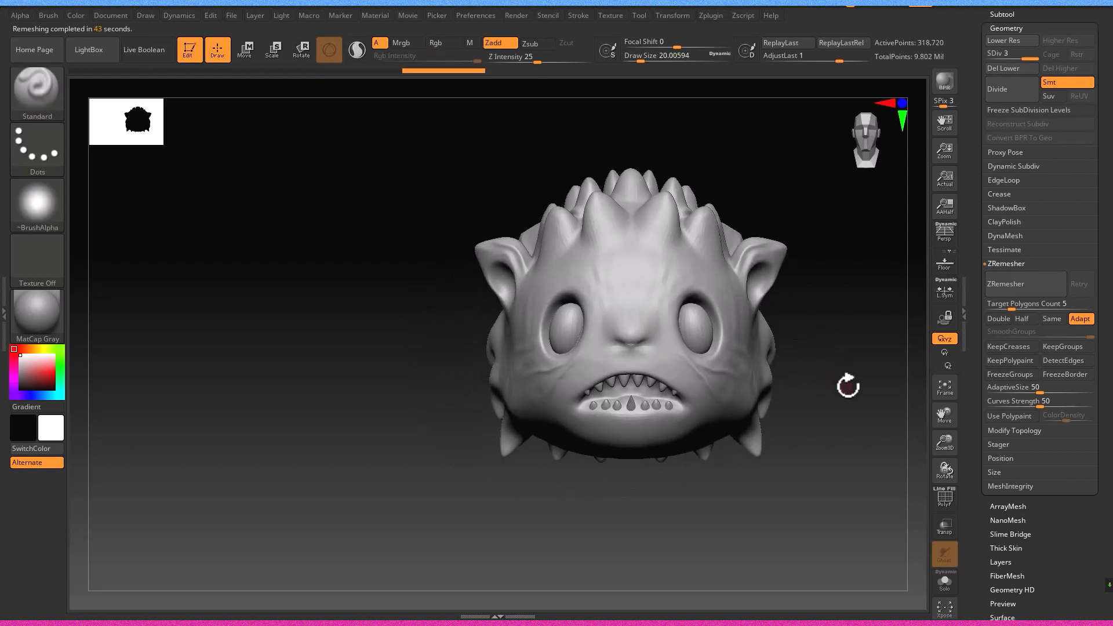
{"action": "mouse_move", "coordinate": [849, 385]}
{"action": "left_mouse_down"}
{"action": "mouse_move", "coordinate": [895, 388]}
{"action": "mouse_move", "coordinate": [858, 387]}
{"action": "left_mouse_up"}
Subdivide the remeshed copy to level 4 and rake grooves over the head with the Rake brush at a draw size of about 97
{"action": "mouse_move", "coordinate": [858, 387]}
{"action": "left_mouse_down", "text": "alt"}
{"action": "mouse_move", "coordinate": [878, 385]}
{"action": "mouse_move", "coordinate": [783, 429]}
{"action": "left_mouse_up", "text": "alt"}
{"action": "key", "text": "b"}
{"action": "key", "text": "r"}
{"action": "key", "text": "a"}
{"action": "key", "text": "ctrl+d"}
{"action": "left_click_drag", "start_coordinate": [467, 326], "coordinate": [473, 241]}
{"action": "left_click_drag", "start_coordinate": [783, 348], "coordinate": [858, 371]}
{"action": "left_click_drag", "start_coordinate": [375, 228], "coordinate": [354, 203]}
{"action": "mouse_move", "coordinate": [325, 328]}
{"action": "left_mouse_down"}
{"action": "mouse_move", "coordinate": [282, 317]}
{"action": "mouse_move", "coordinate": [263, 348]}
{"action": "mouse_move", "coordinate": [263, 331]}
{"action": "left_mouse_up"}
{"action": "left_click_drag", "start_coordinate": [696, 325], "coordinate": [684, 417]}
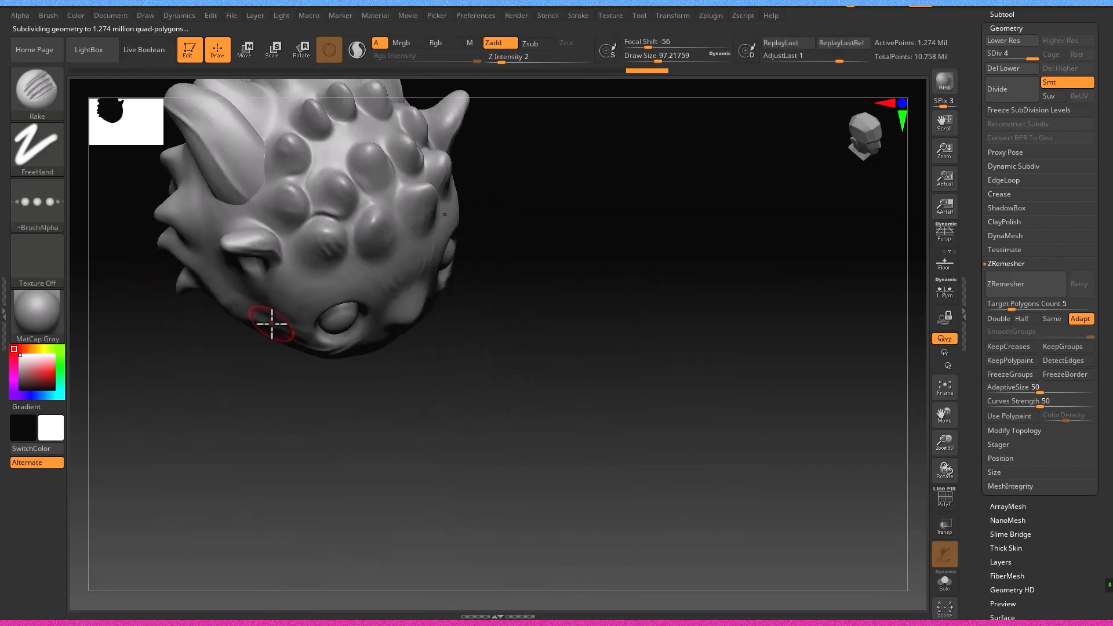
Rake streaks over the horns and the spikes on top of the head with the Rake brush at about 97
{"action": "left_click_drag", "start_coordinate": [638, 324], "coordinate": [627, 383]}
{"action": "left_click_drag", "start_coordinate": [388, 347], "coordinate": [381, 323]}
{"action": "mouse_move", "coordinate": [349, 269]}
{"action": "left_mouse_down"}
{"action": "mouse_move", "coordinate": [263, 204]}
{"action": "mouse_move", "coordinate": [282, 261]}
{"action": "left_mouse_up"}
{"action": "left_click_drag", "start_coordinate": [638, 325], "coordinate": [591, 371]}
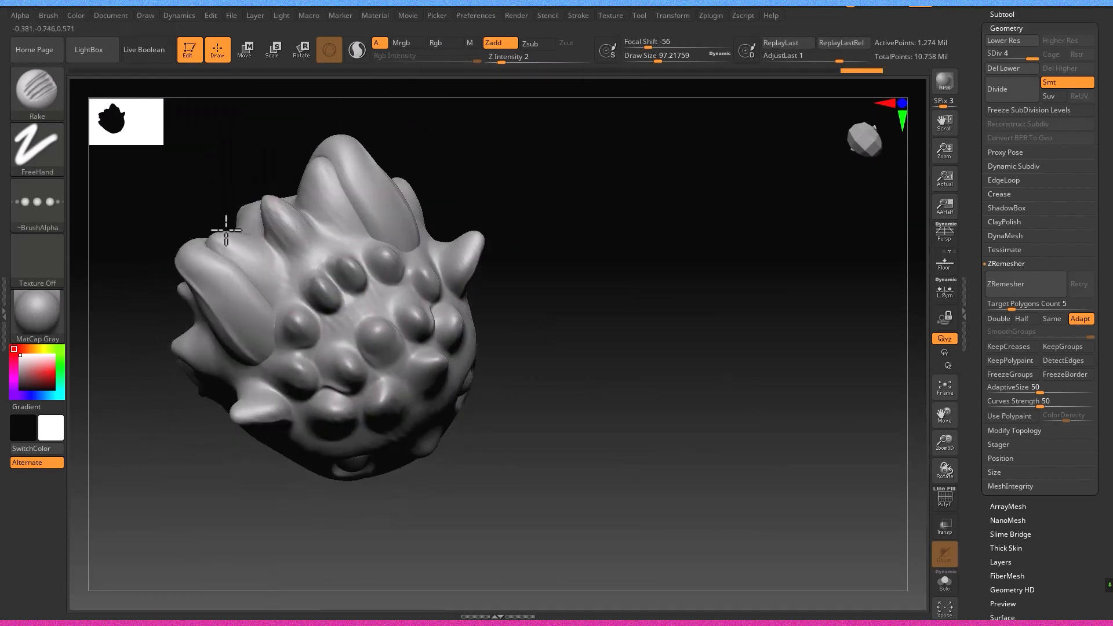
{"action": "left_click_drag", "start_coordinate": [591, 325], "coordinate": [662, 301]}
{"action": "left_click_drag", "start_coordinate": [358, 228], "coordinate": [347, 181]}
{"action": "left_click_drag", "start_coordinate": [402, 265], "coordinate": [351, 149]}
{"action": "mouse_move", "coordinate": [278, 116]}
{"action": "left_mouse_down"}
{"action": "mouse_move", "coordinate": [207, 107]}
{"action": "mouse_move", "coordinate": [311, 241]}
{"action": "mouse_move", "coordinate": [345, 177]}
{"action": "left_mouse_up"}
{"action": "left_click_drag", "start_coordinate": [347, 343], "coordinate": [349, 335]}
Rake fine wrinkles around the mouth and cheeks with the Rake brush at a draw size of about 59
{"action": "right_click_drag", "start_coordinate": [349, 335], "coordinate": [441, 363], "text": "ctrl"}
{"action": "key", "text": "s"}
{"action": "left_click_drag", "start_coordinate": [441, 363], "coordinate": [425, 363]}
{"action": "left_click_drag", "start_coordinate": [282, 316], "coordinate": [345, 347]}
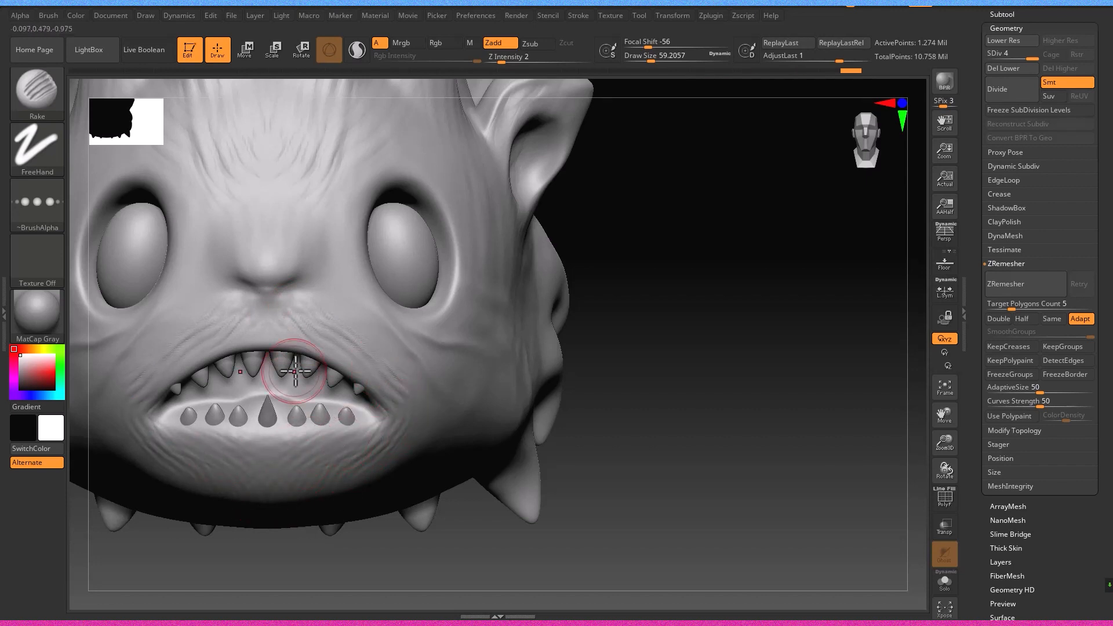
{"action": "right_click_drag", "start_coordinate": [475, 371], "coordinate": [405, 353]}
{"action": "left_click_drag", "start_coordinate": [329, 313], "coordinate": [412, 383]}
Rake broad texture over the back and its rows of spikes with the Rake brush at a draw size of about 167
{"action": "key", "text": "s"}
{"action": "left_click_drag", "start_coordinate": [462, 346], "coordinate": [708, 294]}
{"action": "right_click_drag", "start_coordinate": [251, 219], "coordinate": [324, 371]}
{"action": "mouse_move", "coordinate": [325, 371]}
{"action": "right_mouse_down", "text": "ctrl"}
{"action": "mouse_move", "coordinate": [284, 354]}
{"action": "mouse_move", "coordinate": [238, 373]}
{"action": "mouse_move", "coordinate": [276, 356]}
{"action": "mouse_move", "coordinate": [229, 261]}
{"action": "right_mouse_up", "text": "ctrl"}
{"action": "right_click_drag", "start_coordinate": [178, 374], "coordinate": [566, 432], "text": "shift"}
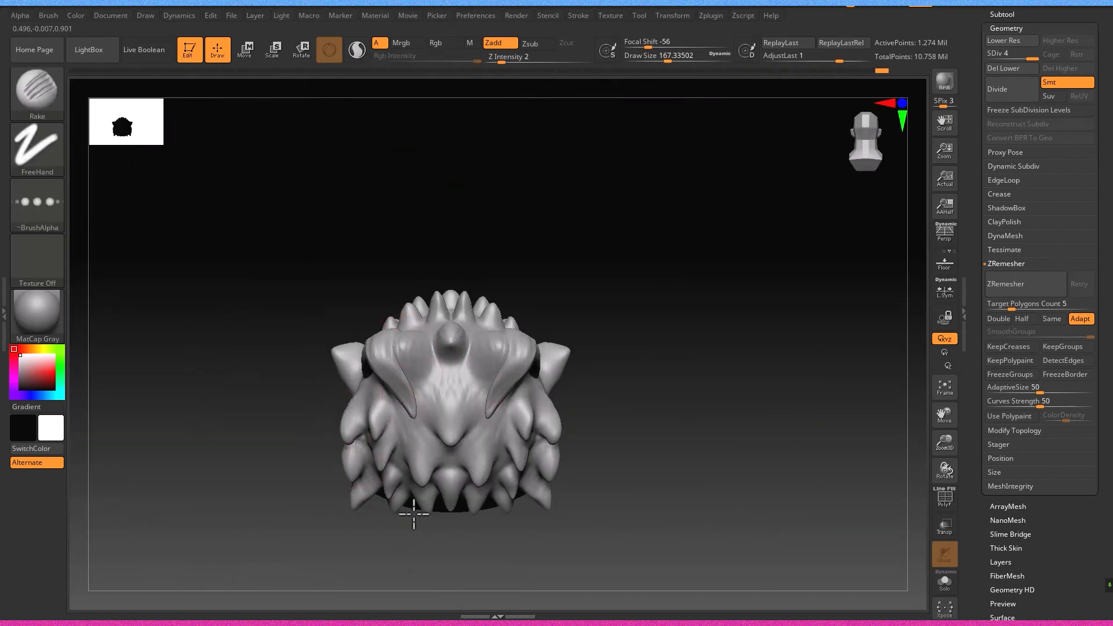
{"action": "right_click_drag", "start_coordinate": [424, 451], "coordinate": [463, 398]}
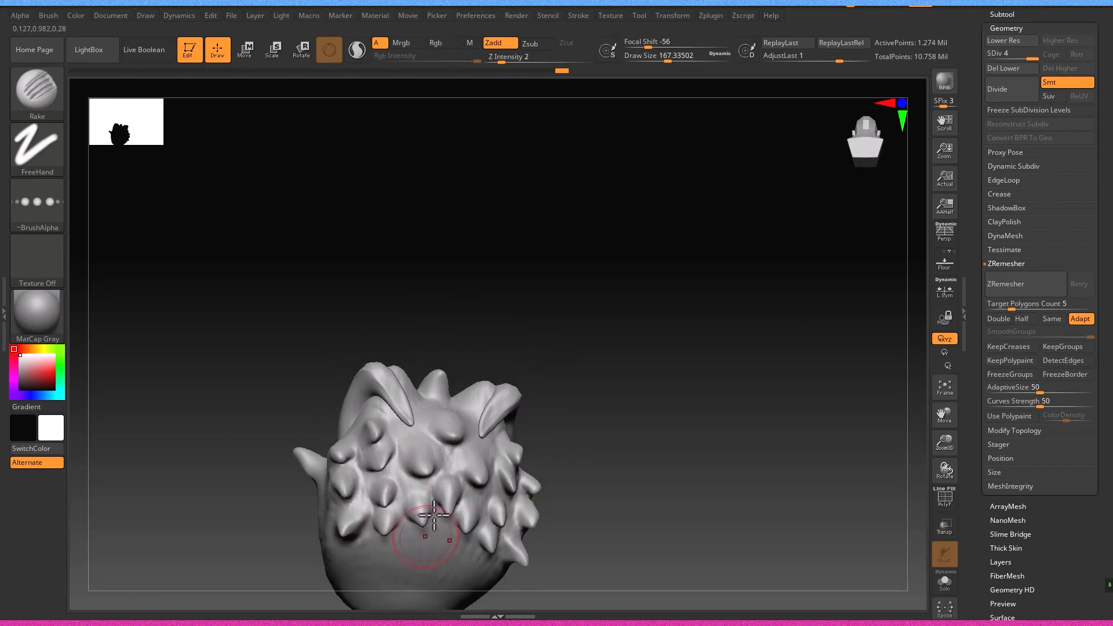
{"action": "right_click_drag", "start_coordinate": [503, 489], "coordinate": [559, 472]}
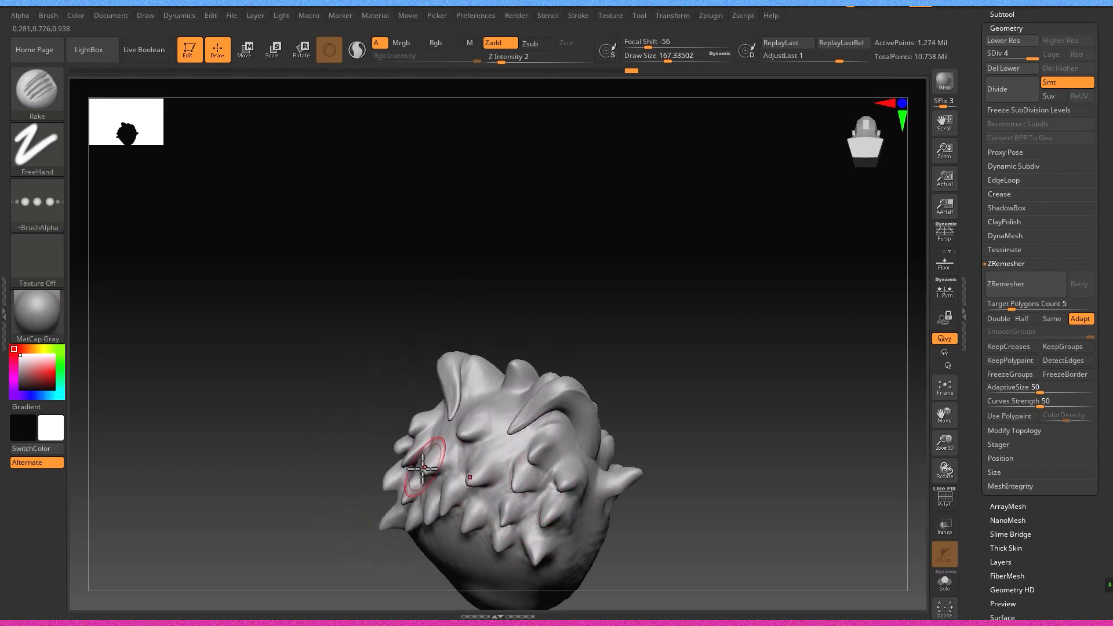
{"action": "right_click_drag", "start_coordinate": [572, 398], "coordinate": [573, 328]}
{"action": "left_click", "coordinate": [862, 142]}
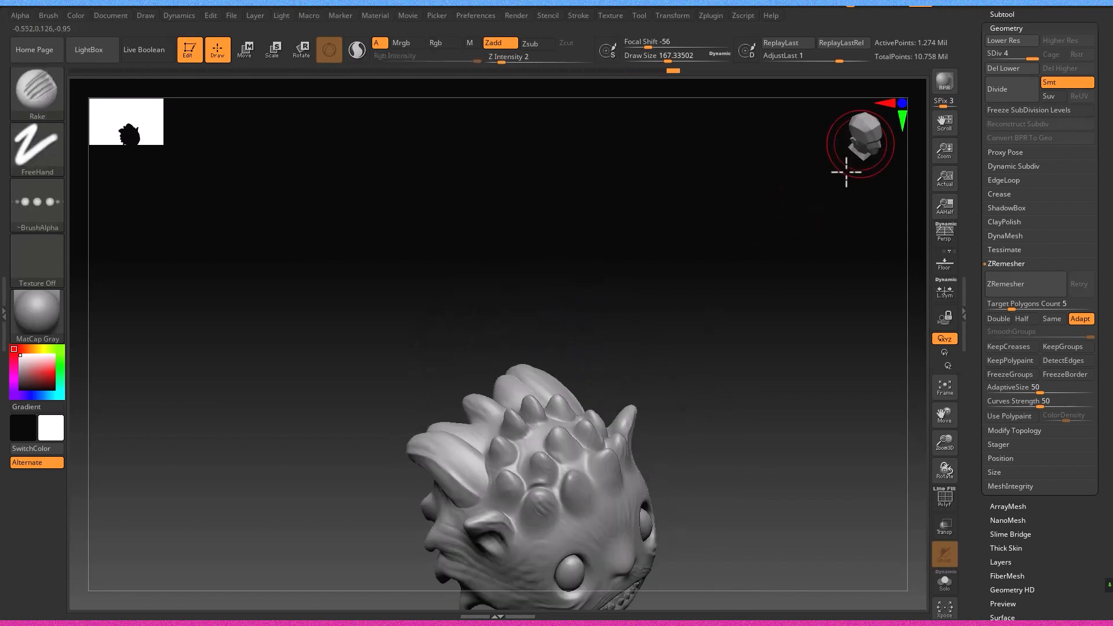
Carve two nostrils under the nose with the ClayBuildup brush at a draw size of about 16
{"action": "key", "text": "f"}
{"action": "key", "text": "s"}
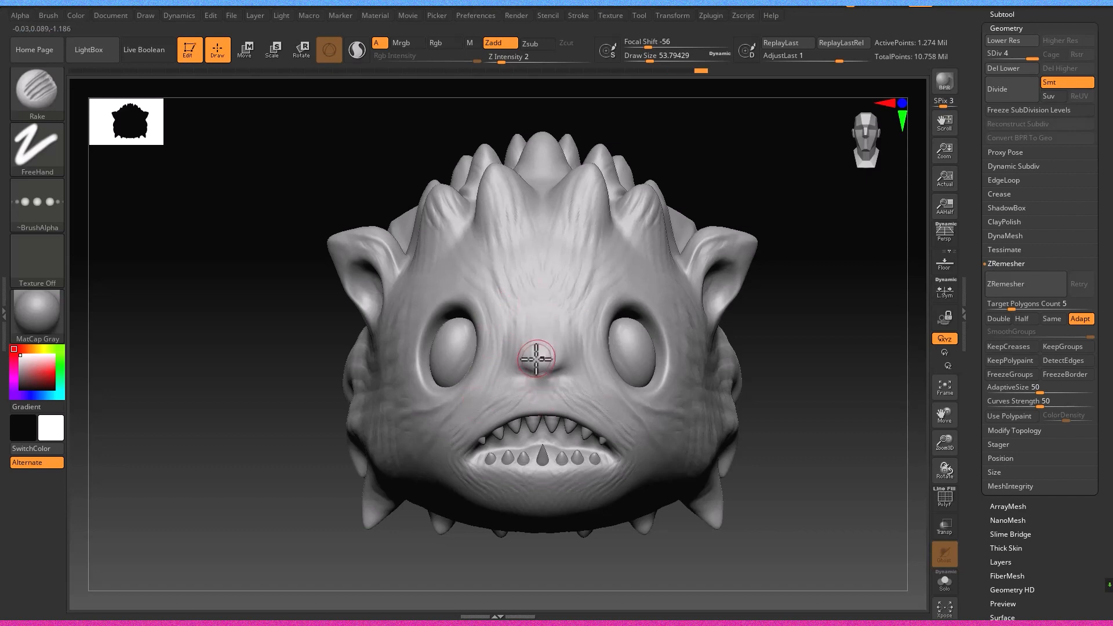
{"action": "right_click_drag", "start_coordinate": [537, 359], "coordinate": [571, 406], "text": "ctrl"}
{"action": "right_click_drag", "start_coordinate": [572, 406], "coordinate": [612, 377]}
{"action": "key", "text": "s"}
{"action": "left_click_drag", "start_coordinate": [611, 378], "coordinate": [592, 380]}
{"action": "key", "text": "b"}
{"action": "key", "text": "c"}
{"action": "key", "text": "b"}
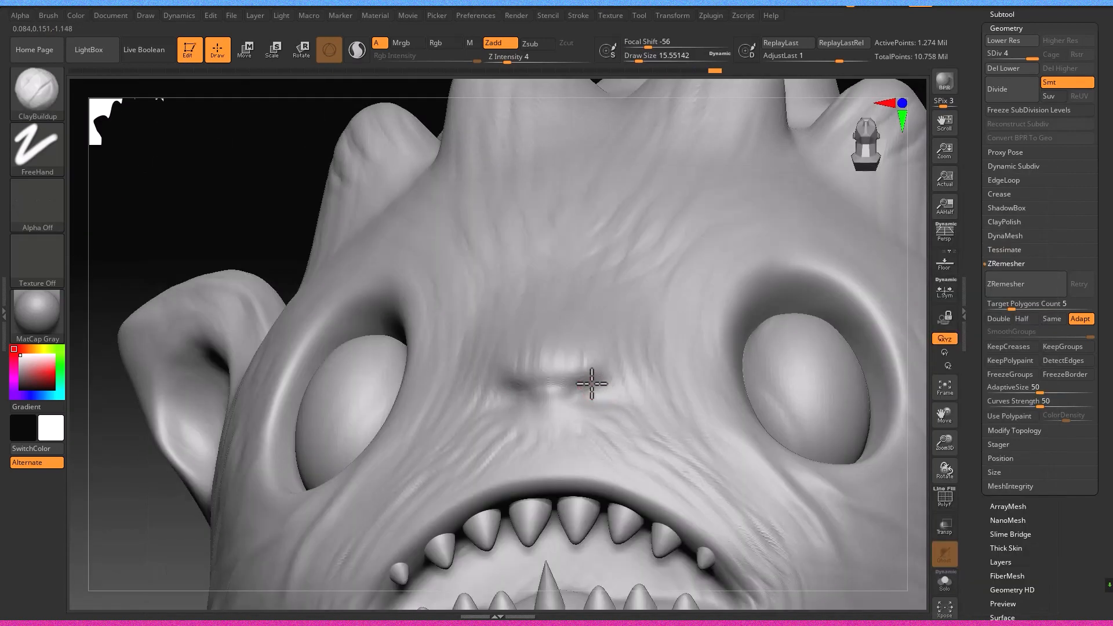
{"action": "right_click_drag", "start_coordinate": [592, 385], "coordinate": [567, 400], "text": "ctrl"}
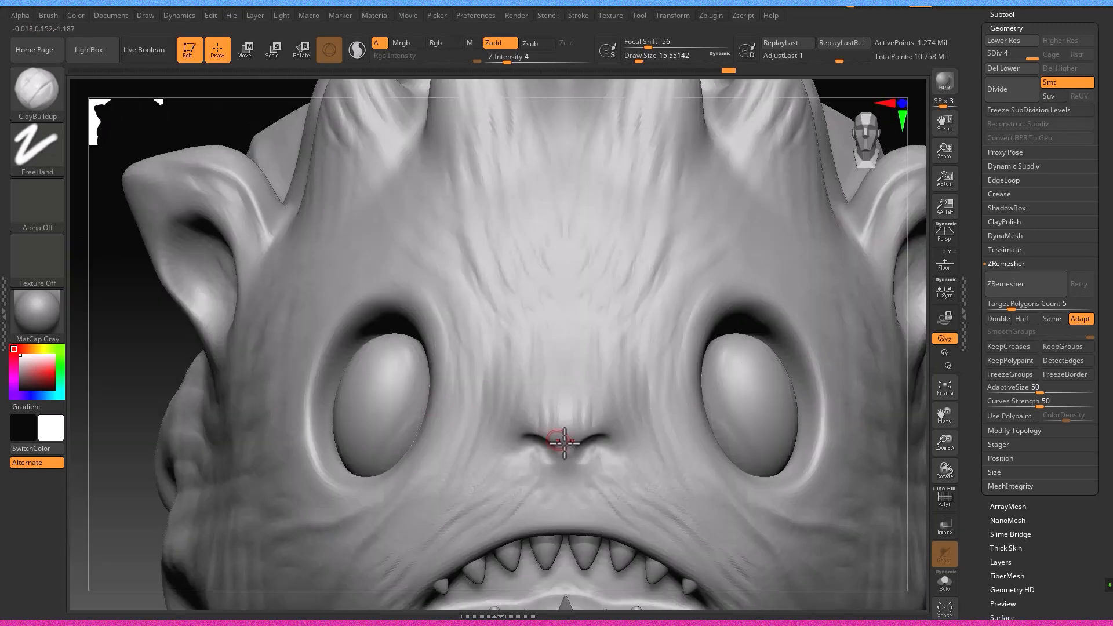
Reshape the nose and middle of the face with the Move brush at draw sizes of about 80 and 187
{"action": "key", "text": "b"}
{"action": "key", "text": "m"}
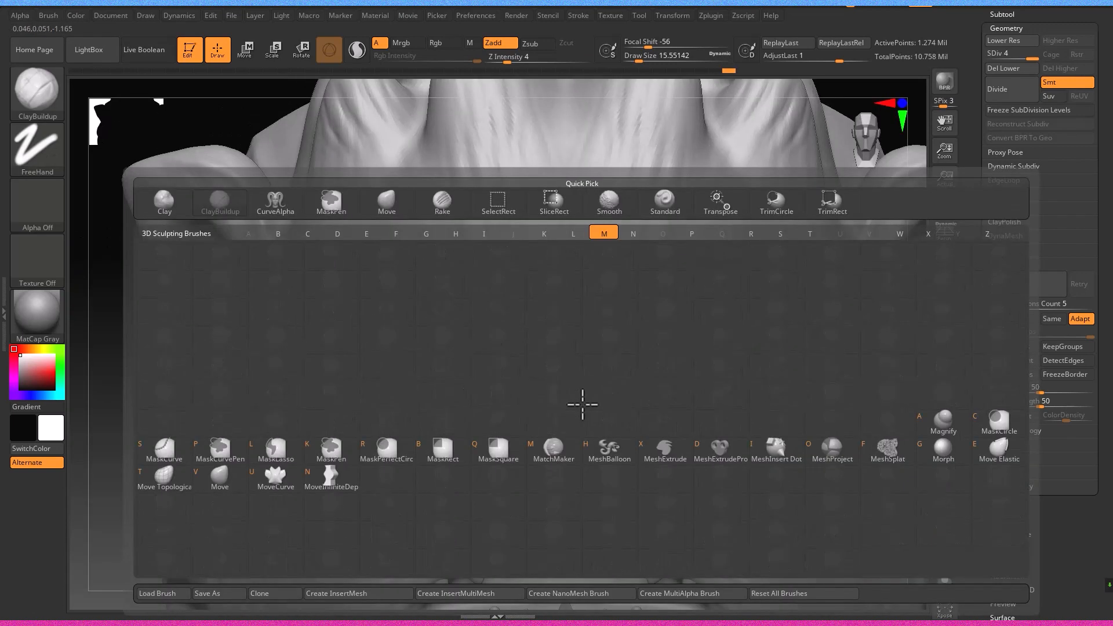
{"action": "key", "text": "v"}
{"action": "key", "text": "["}
{"action": "key", "text": "["}
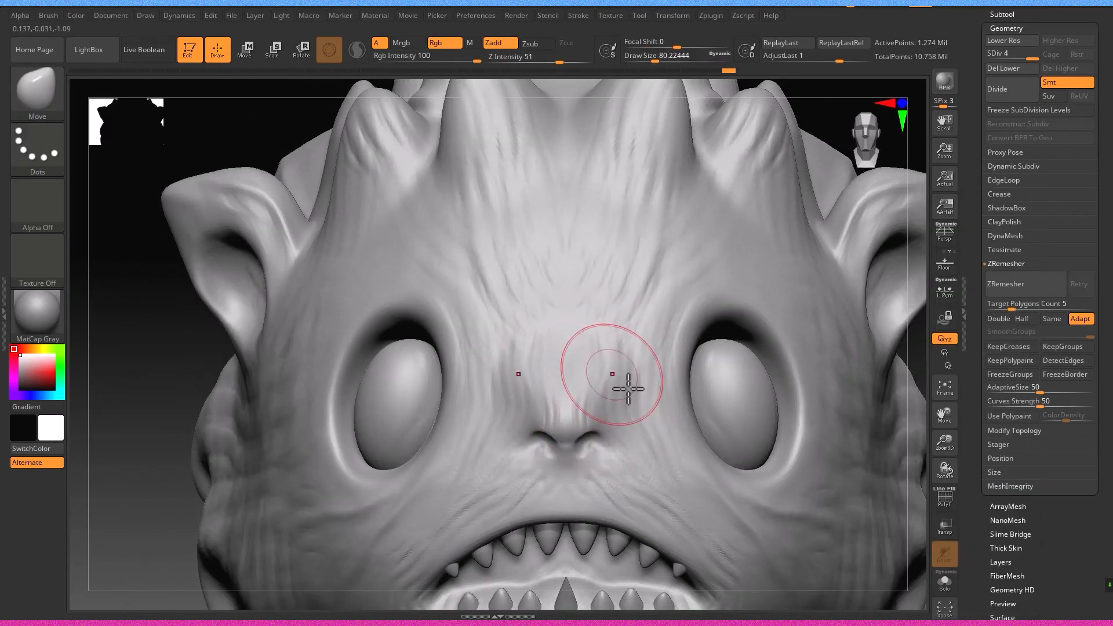
{"action": "right_click_drag", "start_coordinate": [610, 368], "coordinate": [578, 415], "text": "ctrl"}
{"action": "key", "text": "s"}
{"action": "left_click_drag", "start_coordinate": [639, 410], "coordinate": [629, 409]}
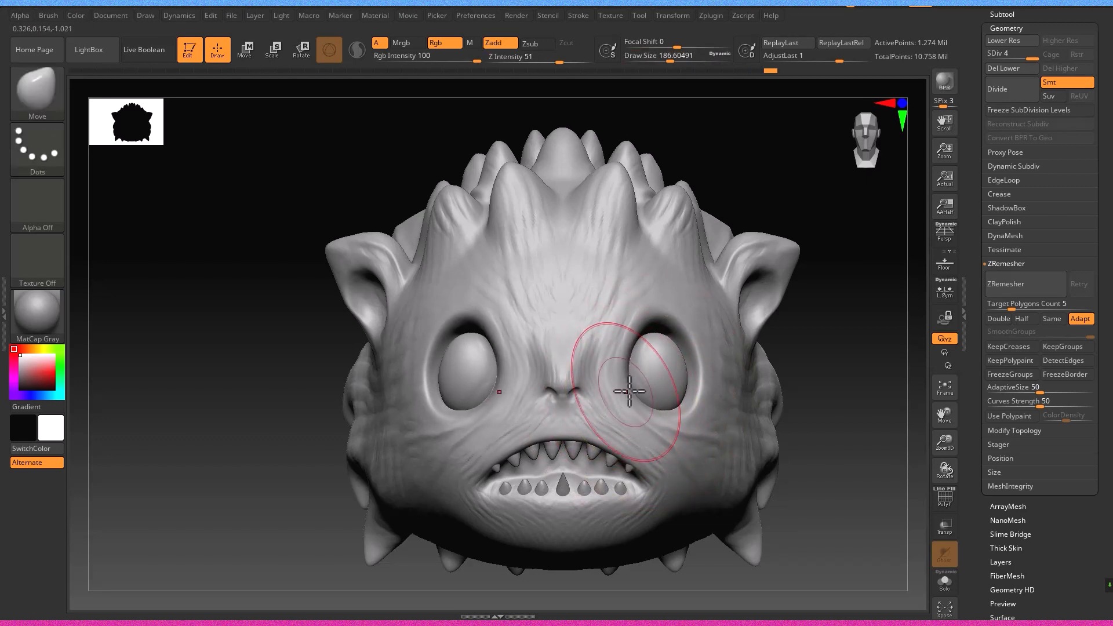
Subdivide the head to level 5 and rake the face and cheeks with the Rake brush at a draw size of about 104
{"action": "mouse_move", "coordinate": [710, 460]}
{"action": "right_mouse_down", "text": "alt"}
{"action": "mouse_move", "coordinate": [686, 457]}
{"action": "mouse_move", "coordinate": [673, 487]}
{"action": "mouse_move", "coordinate": [694, 458]}
{"action": "mouse_move", "coordinate": [611, 461]}
{"action": "right_mouse_up", "text": "alt"}
{"action": "key", "text": "ctrl+d"}
{"action": "key", "text": "b"}
{"action": "key", "text": "r"}
{"action": "key", "text": "a"}
{"action": "key", "text": "s"}
{"action": "left_click_drag", "start_coordinate": [439, 290], "coordinate": [422, 289]}
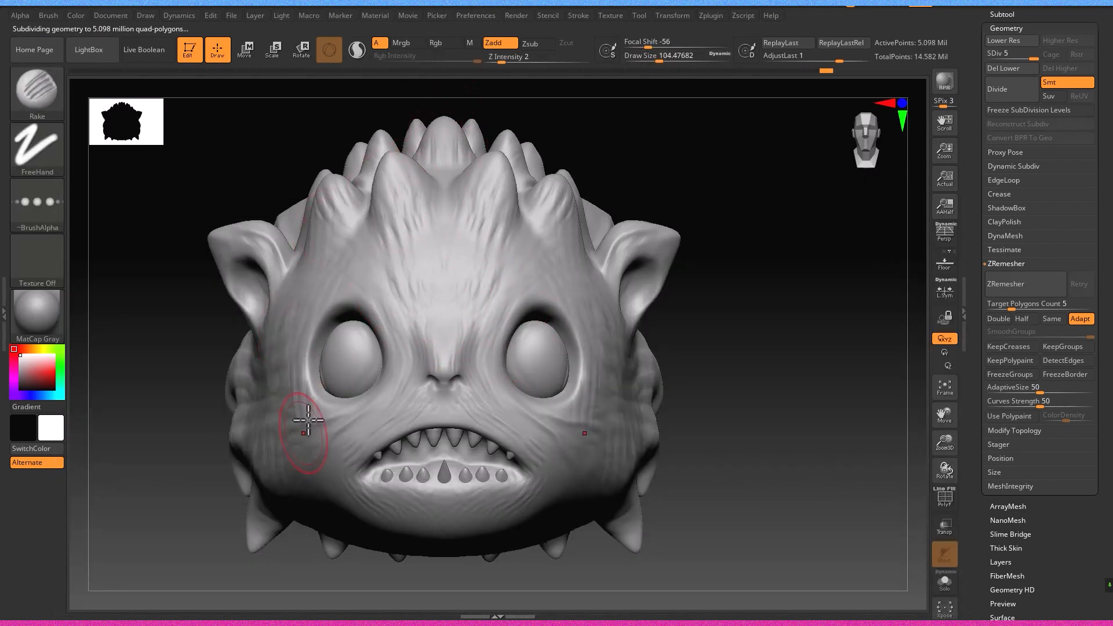
{"action": "left_click_drag", "start_coordinate": [540, 423], "coordinate": [530, 467]}
{"action": "mouse_move", "coordinate": [522, 476]}
{"action": "right_mouse_down"}
{"action": "mouse_move", "coordinate": [541, 422]}
{"action": "mouse_move", "coordinate": [516, 371]}
{"action": "right_mouse_up"}
{"action": "left_click_drag", "start_coordinate": [534, 495], "coordinate": [479, 534]}
Rake grooves between and along the spikes on the back with the Rake brush at about 104
{"action": "right_click_drag", "start_coordinate": [539, 525], "coordinate": [545, 374], "text": "alt"}
{"action": "mouse_move", "coordinate": [626, 405]}
{"action": "right_mouse_down"}
{"action": "mouse_move", "coordinate": [604, 539]}
{"action": "mouse_move", "coordinate": [542, 404]}
{"action": "right_mouse_up"}
{"action": "right_click_drag", "start_coordinate": [367, 454], "coordinate": [351, 438]}
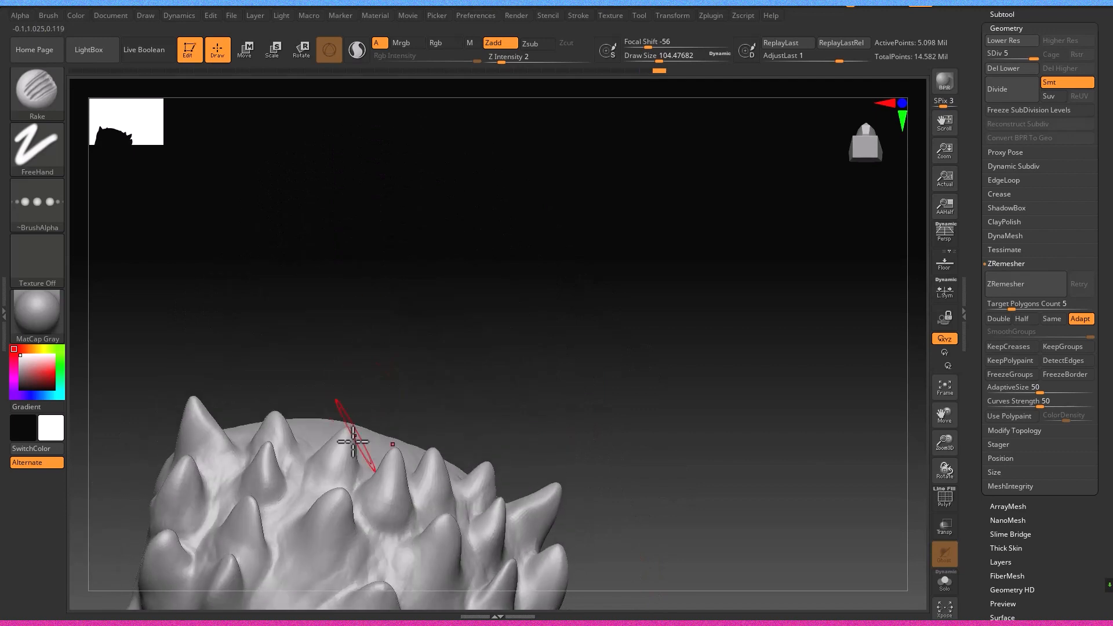
{"action": "right_click_drag", "start_coordinate": [203, 513], "coordinate": [229, 330], "text": "alt"}
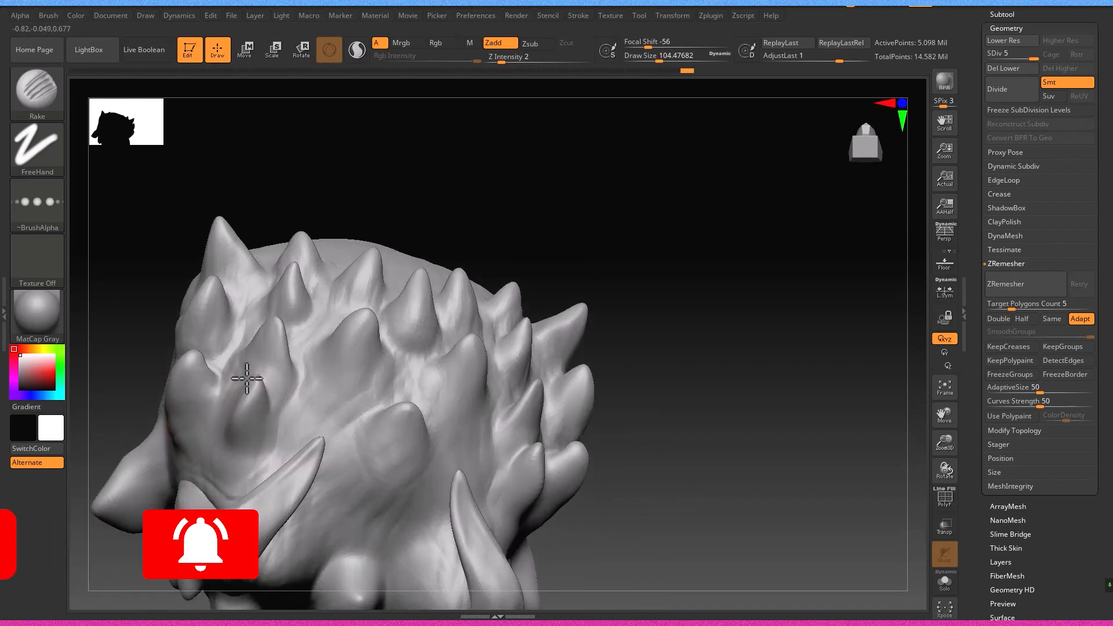
{"action": "left_click_drag", "start_coordinate": [245, 377], "coordinate": [259, 406]}
{"action": "left_click_drag", "start_coordinate": [329, 348], "coordinate": [372, 494]}
Rake fine streaks over the forehead and around the eyes with the Rake brush at a draw size of about 74
{"action": "mouse_move", "coordinate": [371, 494]}
{"action": "right_mouse_down"}
{"action": "mouse_move", "coordinate": [390, 500]}
{"action": "mouse_move", "coordinate": [435, 306]}
{"action": "right_mouse_up"}
{"action": "key", "text": "s"}
{"action": "left_click_drag", "start_coordinate": [431, 336], "coordinate": [420, 410]}
{"action": "mouse_move", "coordinate": [464, 323]}
{"action": "left_mouse_down"}
{"action": "mouse_move", "coordinate": [445, 409]}
{"action": "mouse_move", "coordinate": [462, 355]}
{"action": "mouse_move", "coordinate": [455, 384]}
{"action": "left_mouse_up"}
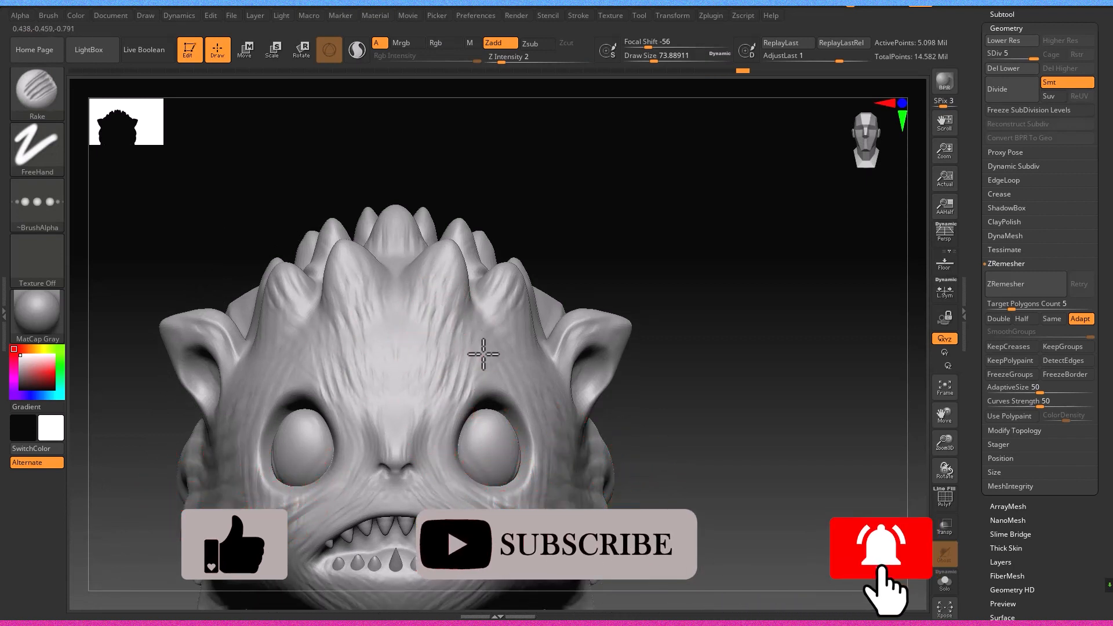
{"action": "left_click_drag", "start_coordinate": [492, 343], "coordinate": [522, 388]}
{"action": "mouse_move", "coordinate": [436, 432]}
{"action": "left_mouse_down"}
{"action": "mouse_move", "coordinate": [440, 489]}
{"action": "mouse_move", "coordinate": [476, 522]}
{"action": "left_mouse_up"}
Undo the last rake stroke and rake wrinkles around the mouth and chin at a draw size of about 49
{"action": "mouse_move", "coordinate": [483, 502]}
{"action": "right_mouse_down", "text": "ctrl"}
{"action": "mouse_move", "coordinate": [526, 496]}
{"action": "mouse_move", "coordinate": [572, 509]}
{"action": "mouse_move", "coordinate": [443, 422]}
{"action": "right_mouse_up", "text": "ctrl"}
{"action": "key", "text": "ctrl+z"}
{"action": "key", "text": "s"}
{"action": "left_click_drag", "start_coordinate": [430, 452], "coordinate": [425, 453]}
{"action": "right_click_drag", "start_coordinate": [425, 452], "coordinate": [496, 532], "text": "ctrl"}
{"action": "right_click_drag", "start_coordinate": [615, 526], "coordinate": [623, 418], "text": "ctrl"}
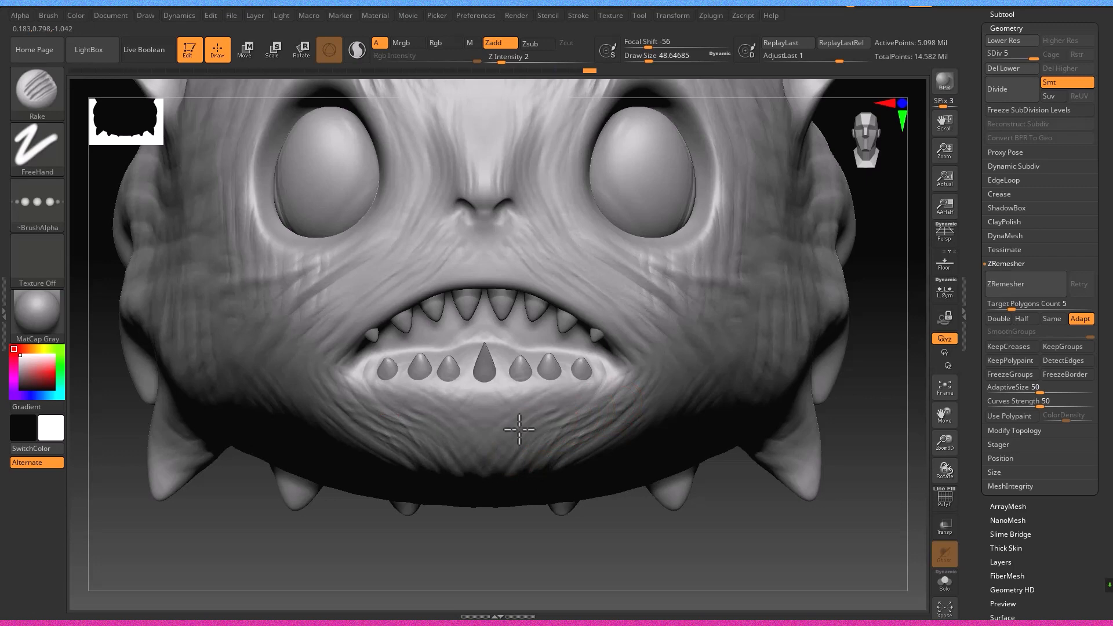
{"action": "left_click_drag", "start_coordinate": [467, 443], "coordinate": [487, 435]}
{"action": "right_click_drag", "start_coordinate": [552, 416], "coordinate": [437, 425], "text": "ctrl"}
{"action": "mouse_move", "coordinate": [643, 336]}
{"action": "right_mouse_down", "text": "ctrl"}
{"action": "mouse_move", "coordinate": [596, 350]}
{"action": "mouse_move", "coordinate": [585, 423]}
{"action": "right_mouse_up", "text": "ctrl"}
Lower the head to subdivision level 4 and inspect it from both sides and the front
{"action": "right_click_drag", "start_coordinate": [522, 429], "coordinate": [644, 444]}
{"action": "right_click_drag", "start_coordinate": [678, 486], "coordinate": [690, 428], "text": "alt"}
{"action": "left_click_drag", "start_coordinate": [1085, 58], "coordinate": [1085, 229]}
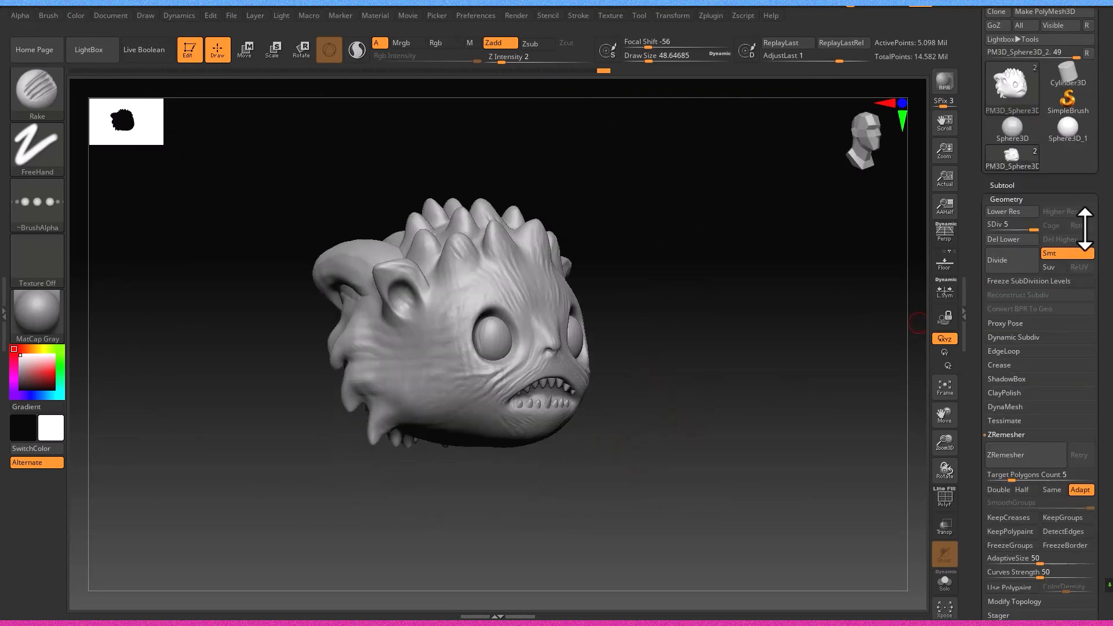
{"action": "key", "text": "shift+d"}
{"action": "left_click_drag", "start_coordinate": [809, 323], "coordinate": [709, 338]}
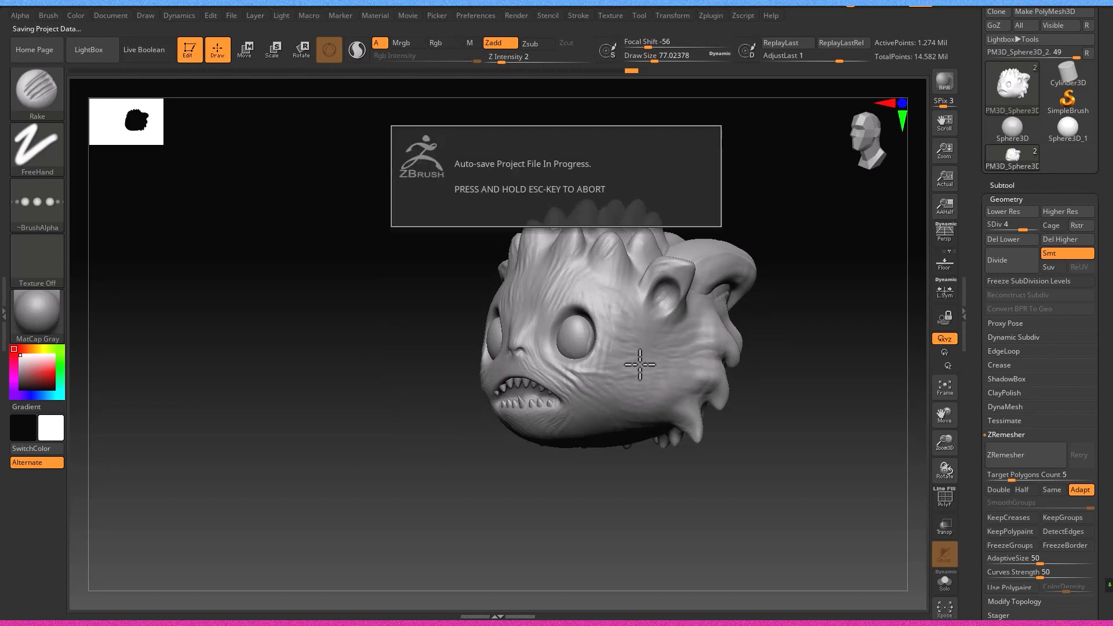
{"action": "left_click_drag", "start_coordinate": [728, 406], "coordinate": [864, 412]}
{"action": "mouse_move", "coordinate": [752, 466]}
{"action": "left_mouse_down", "text": "alt"}
{"action": "mouse_move", "coordinate": [726, 514]}
{"action": "mouse_move", "coordinate": [685, 531]}
{"action": "left_mouse_up", "text": "alt"}
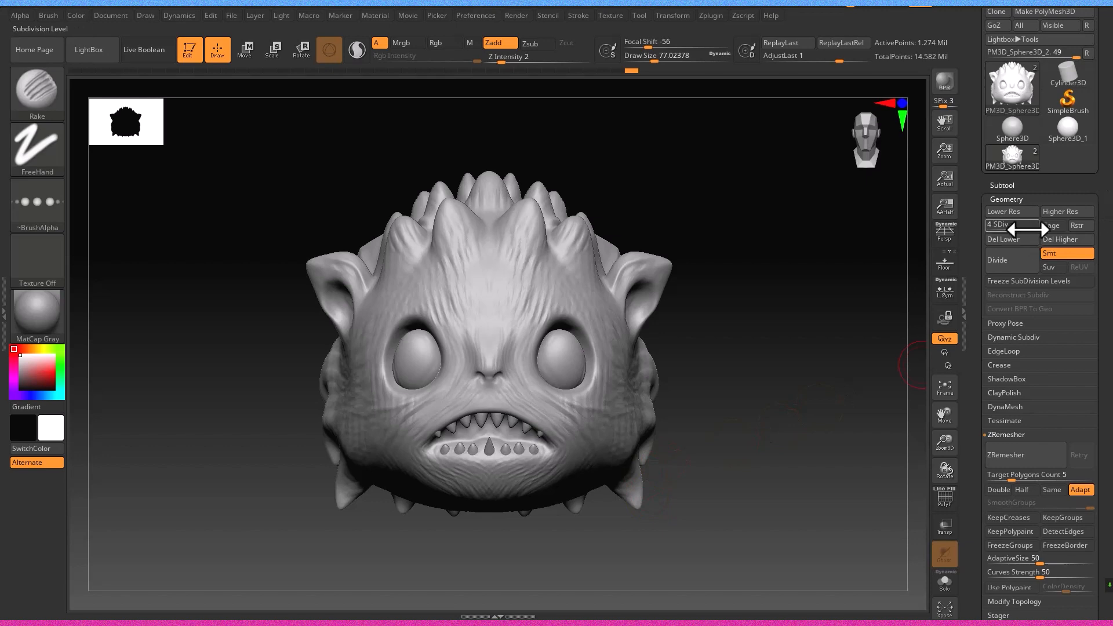
Set the head's subdivision level to 3 and review its shape from several angles
{"action": "left_click_drag", "start_coordinate": [1001, 231], "coordinate": [1028, 238]}
{"action": "mouse_move", "coordinate": [824, 473]}
{"action": "left_mouse_down"}
{"action": "mouse_move", "coordinate": [750, 525]}
{"action": "mouse_move", "coordinate": [912, 383]}
{"action": "left_mouse_up"}
{"action": "left_click", "coordinate": [1019, 232]}
{"action": "left_click_drag", "start_coordinate": [608, 560], "coordinate": [763, 567]}
{"action": "mouse_move", "coordinate": [847, 548]}
{"action": "left_mouse_down"}
{"action": "mouse_move", "coordinate": [760, 544]}
{"action": "mouse_move", "coordinate": [746, 559]}
{"action": "mouse_move", "coordinate": [659, 534]}
{"action": "mouse_move", "coordinate": [716, 551]}
{"action": "mouse_move", "coordinate": [589, 546]}
{"action": "left_mouse_up"}
{"action": "left_click_drag", "start_coordinate": [651, 532], "coordinate": [782, 557], "text": "alt"}
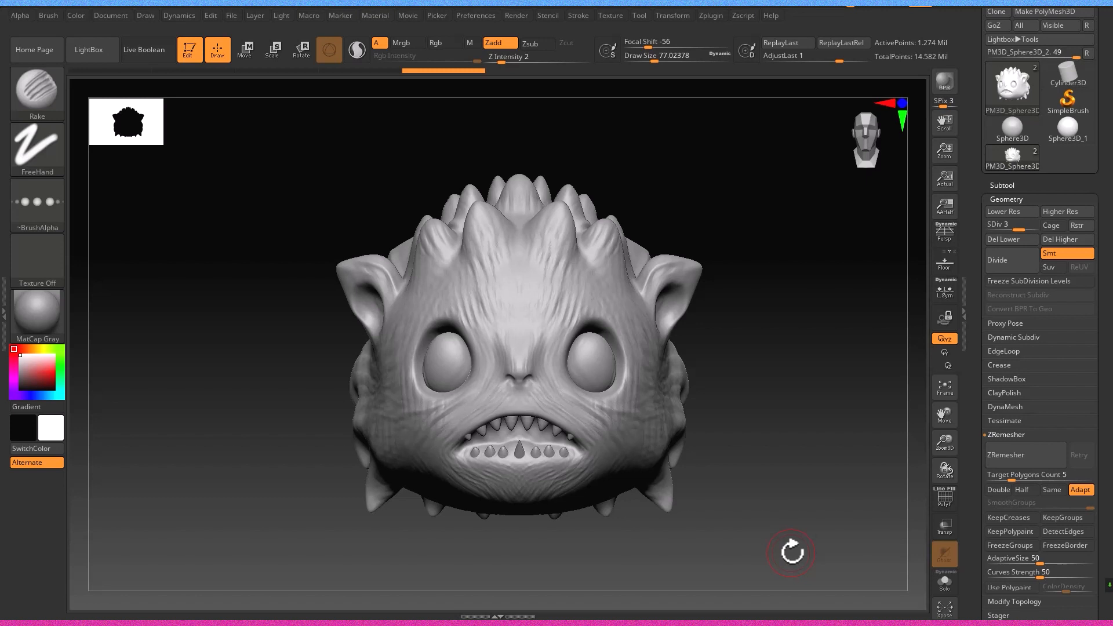